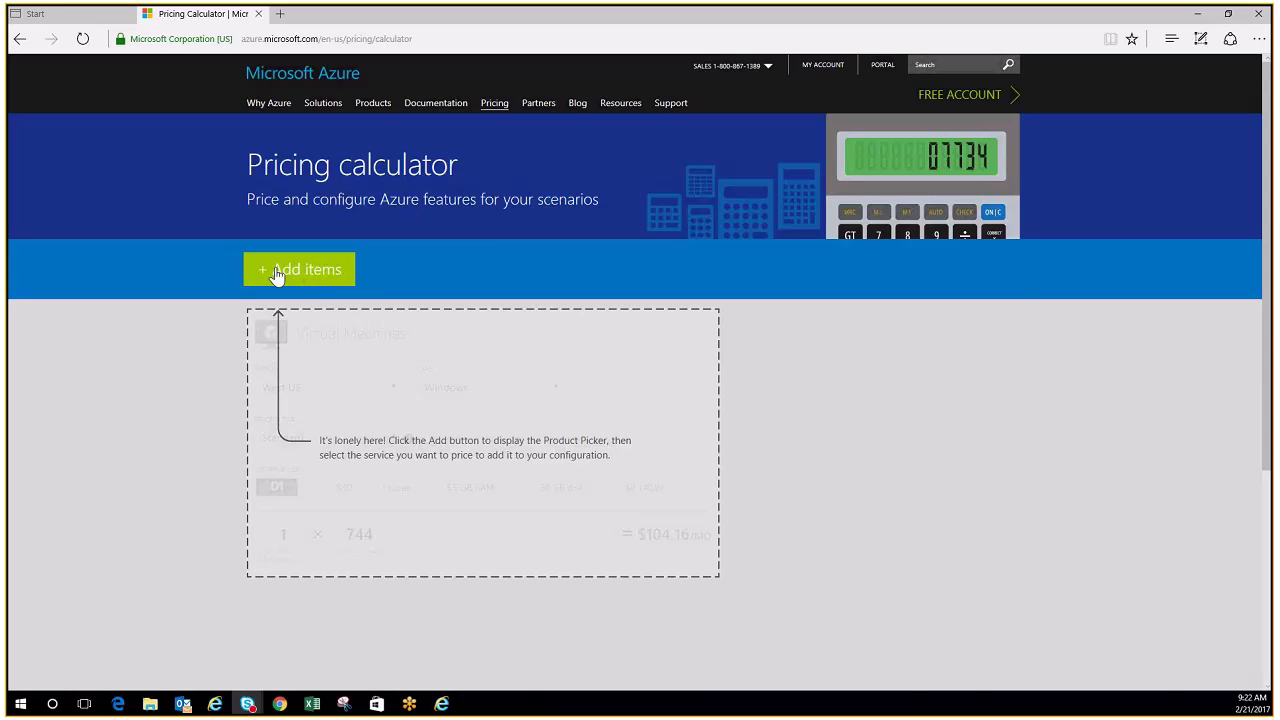
Add one Virtual Machine Scale Sets item and two Virtual Machines items from the Compute products to the estimate
click(278, 276)
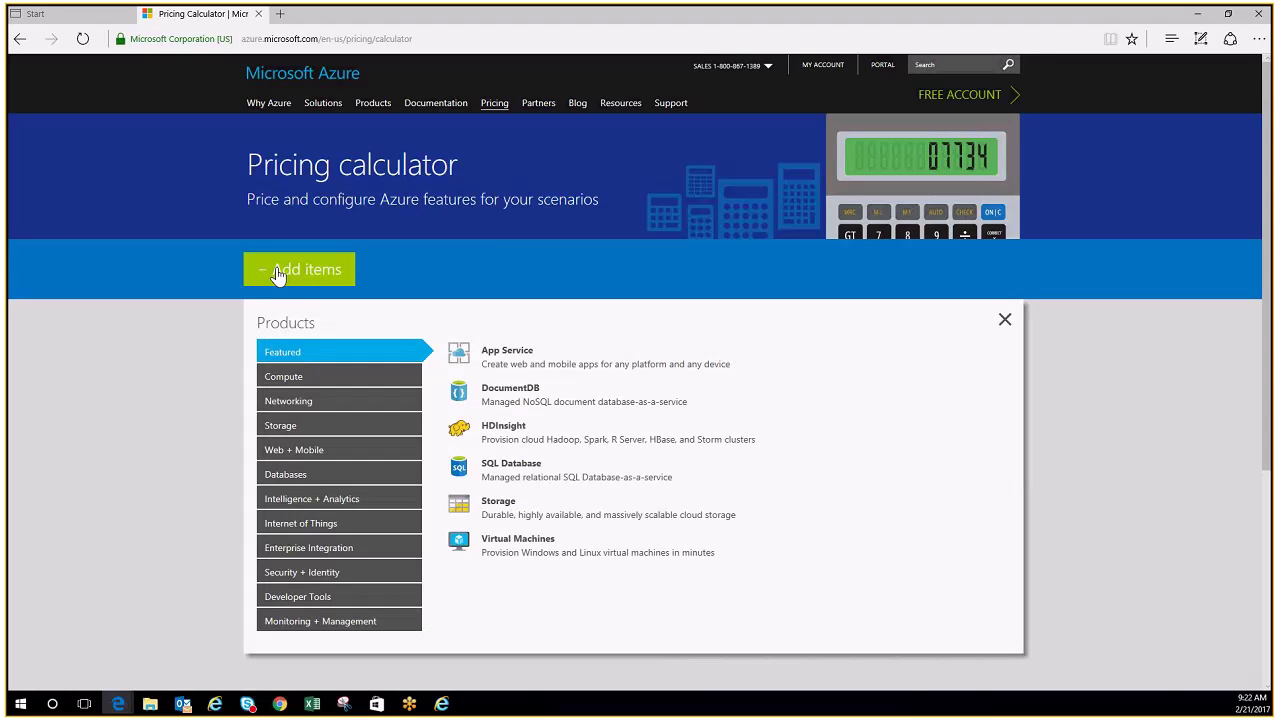
click(282, 381)
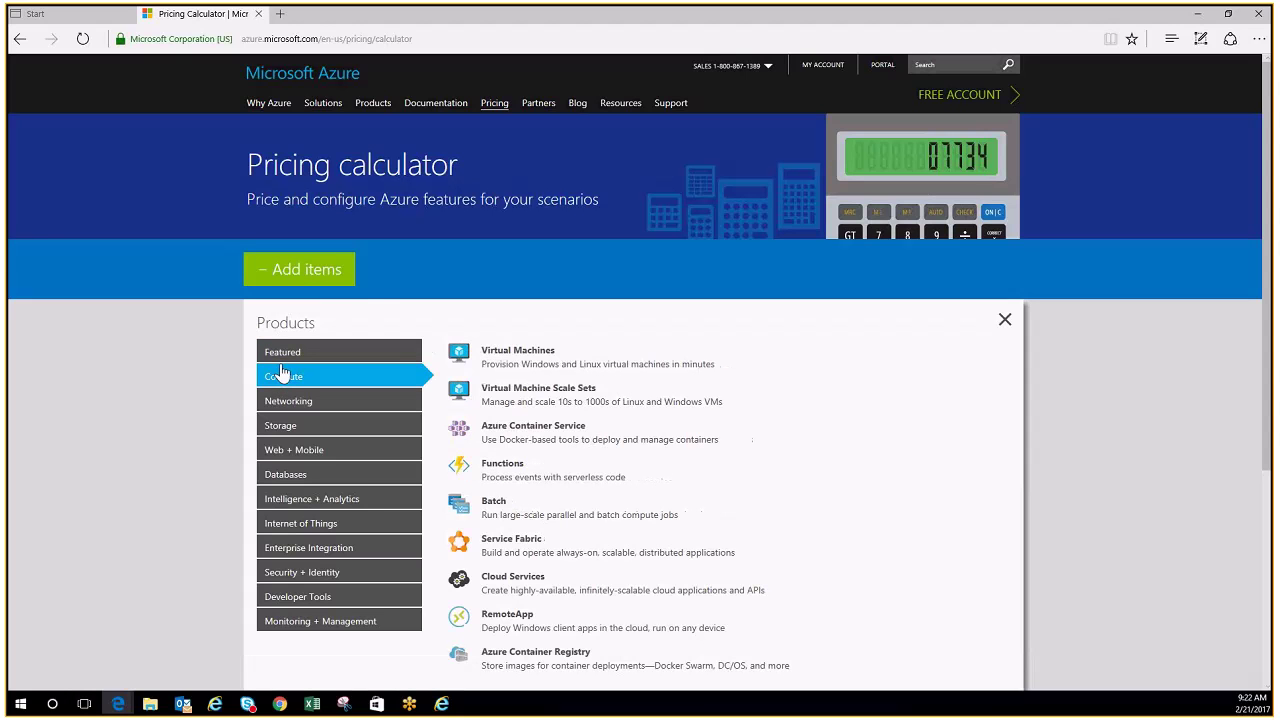
click(523, 405)
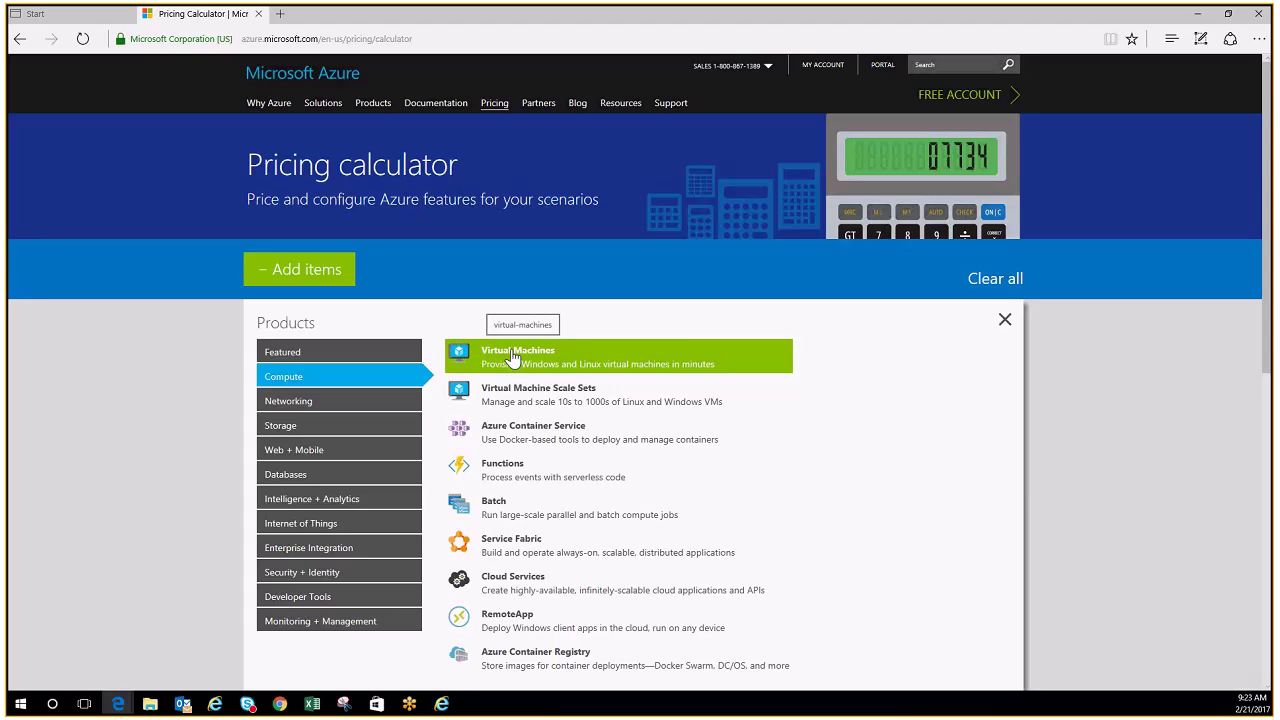
click(512, 358)
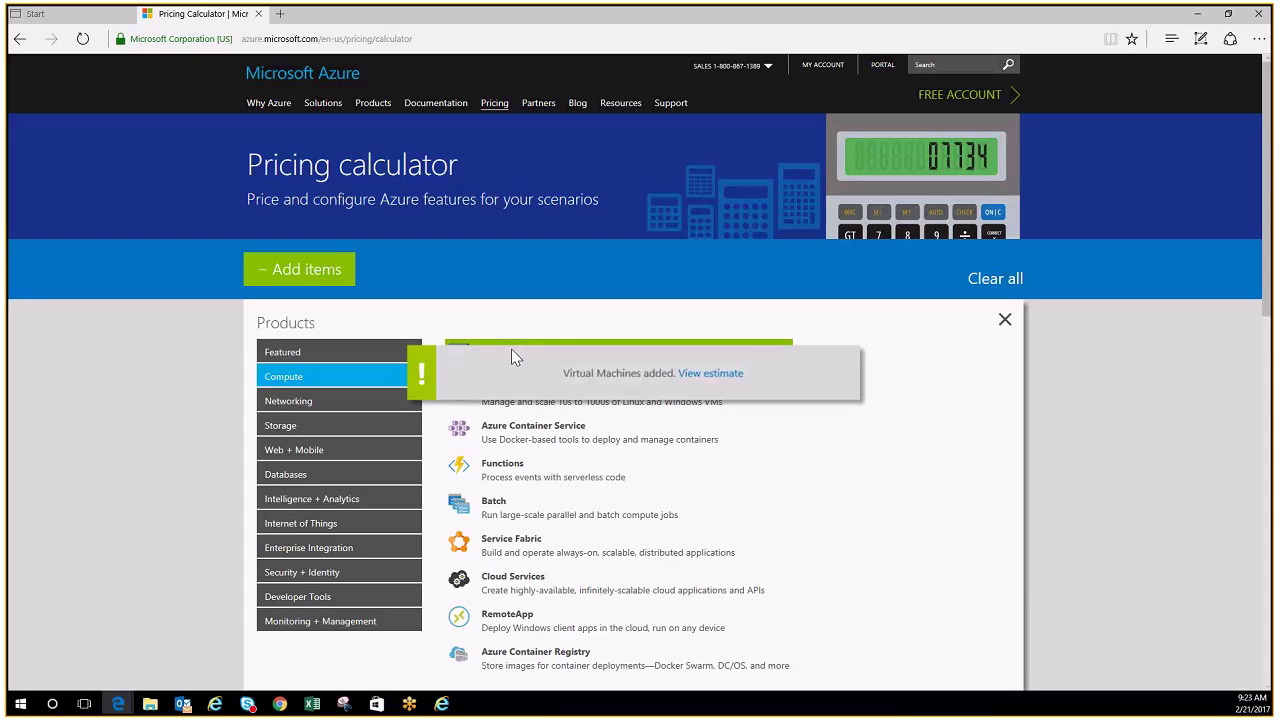
click(512, 357)
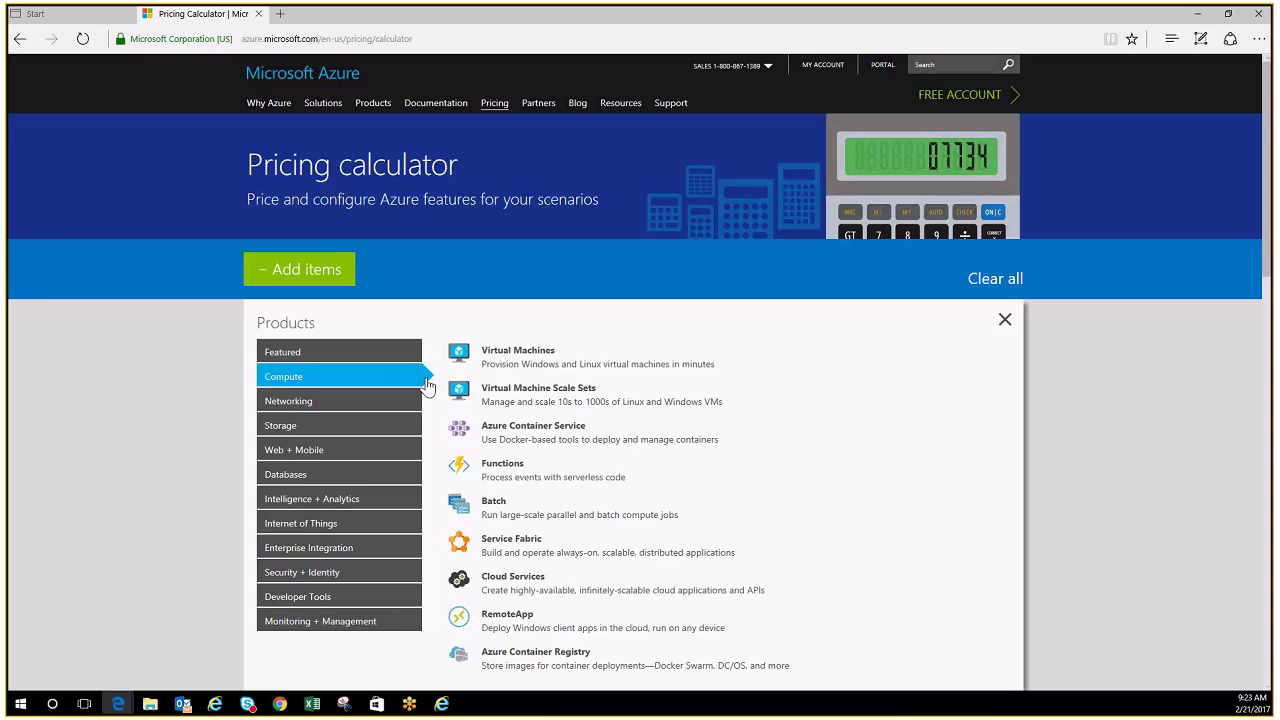
Add the Storage and Backup services from the Storage products to the estimate
click(280, 428)
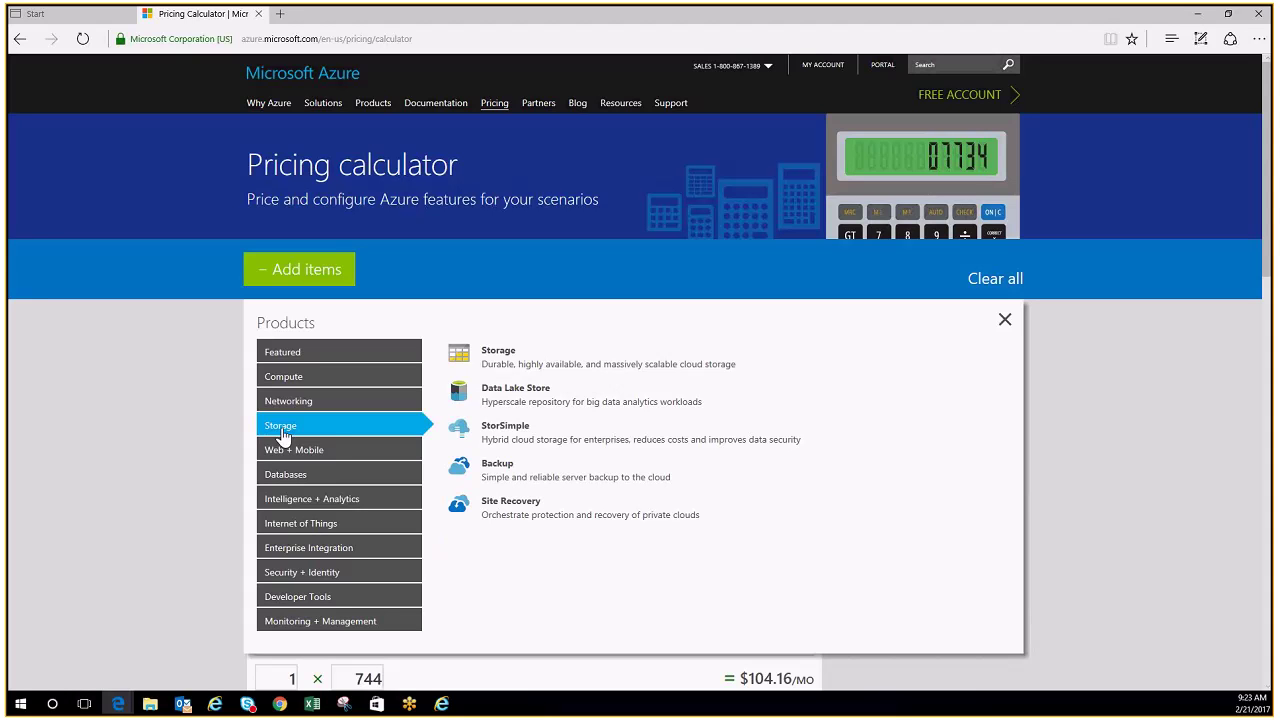
click(505, 358)
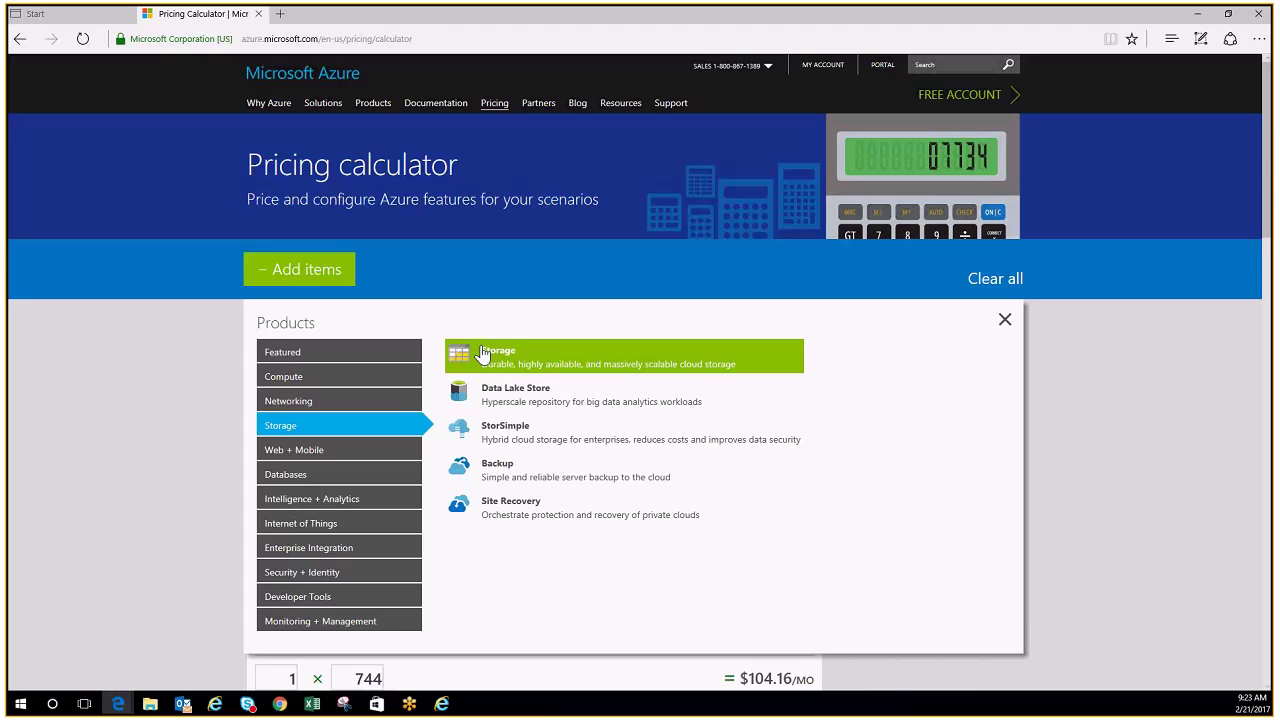
click(490, 480)
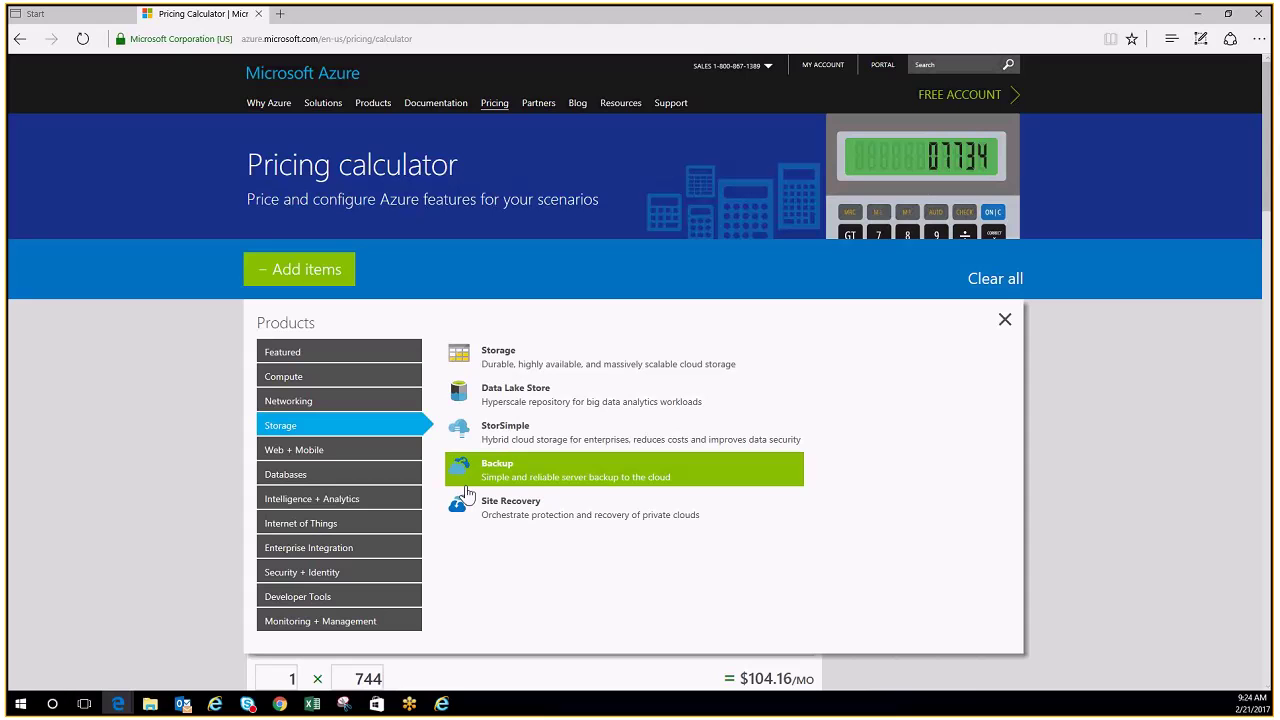
Add VPN Gateway and ExpressRoute from the Networking products to the estimate and close the product picker
click(288, 402)
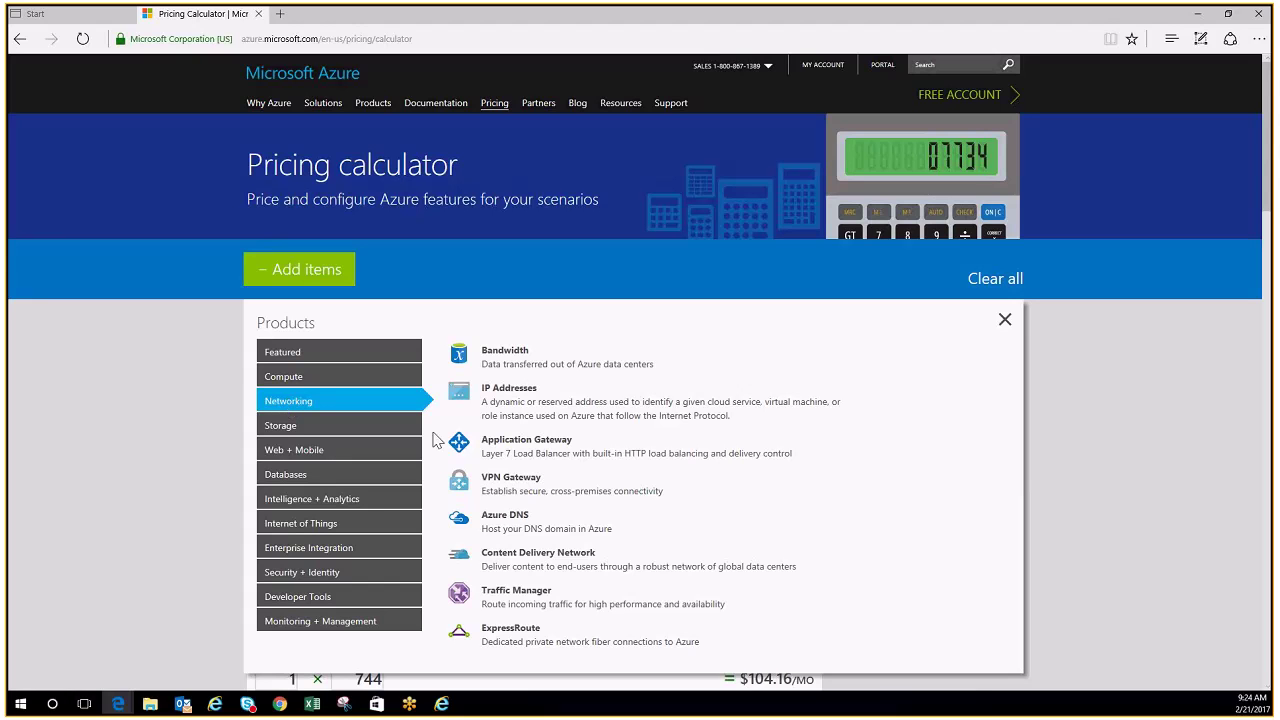
click(505, 490)
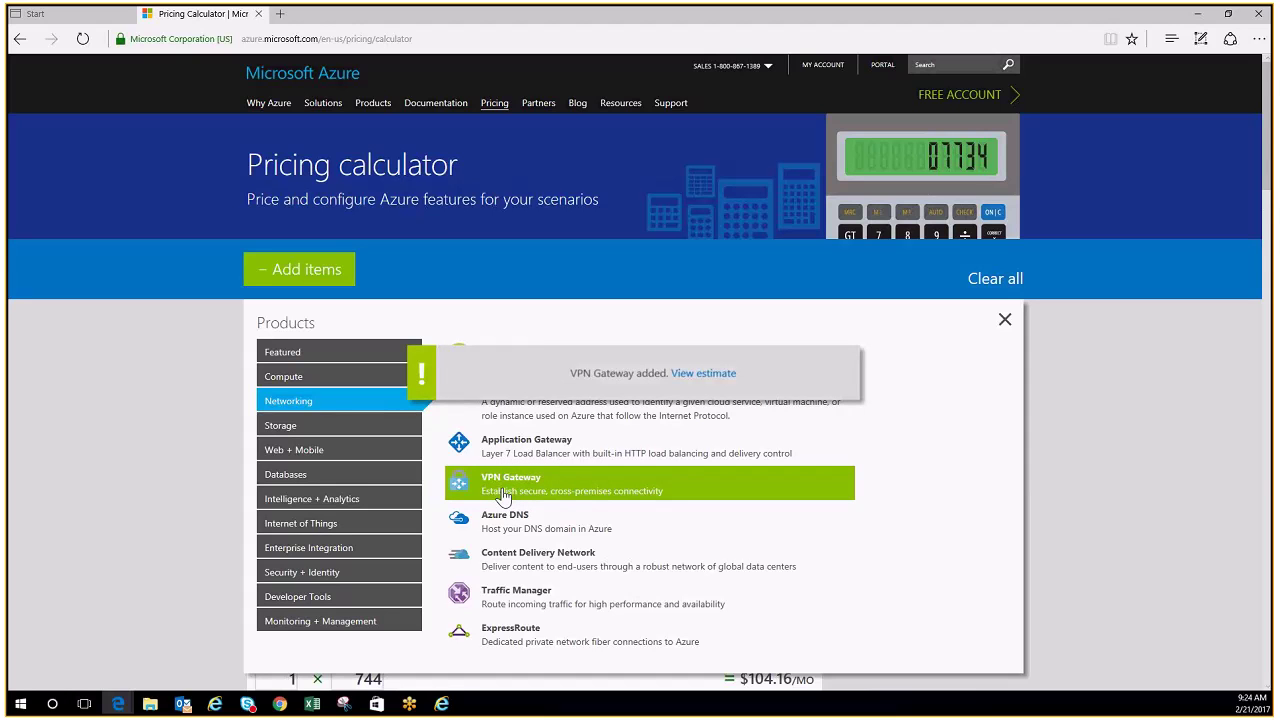
click(505, 640)
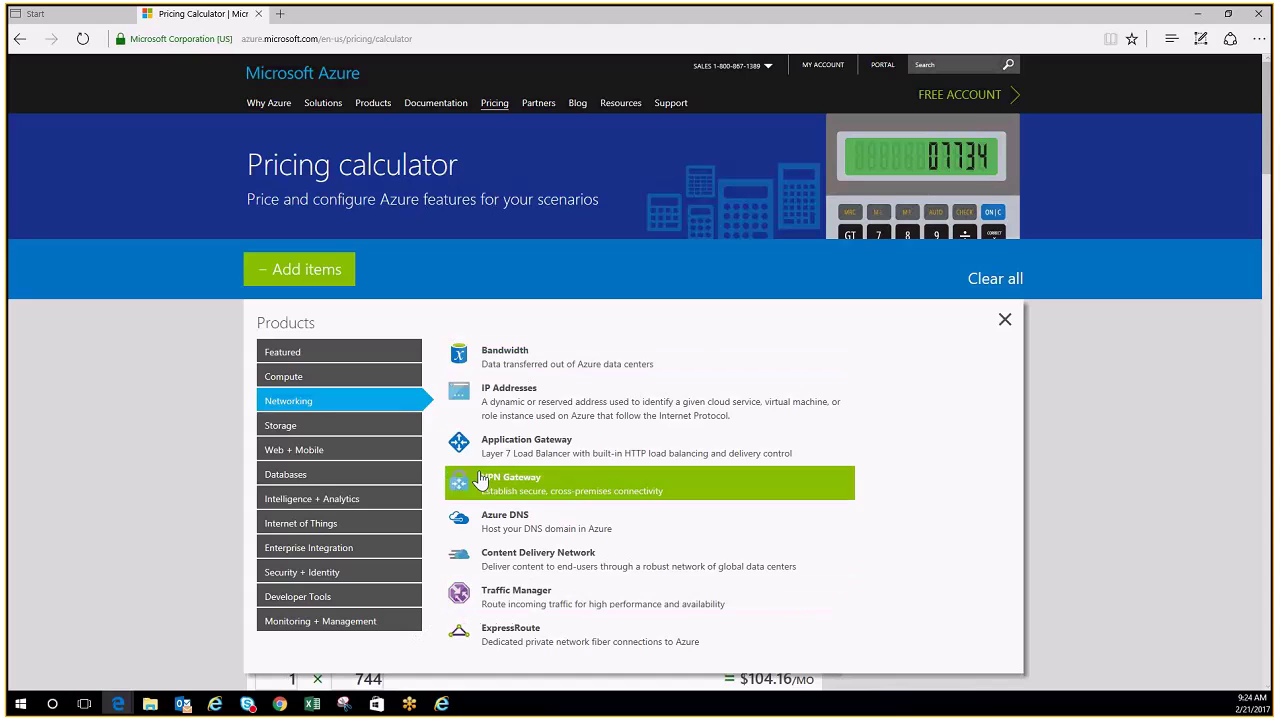
click(1012, 319)
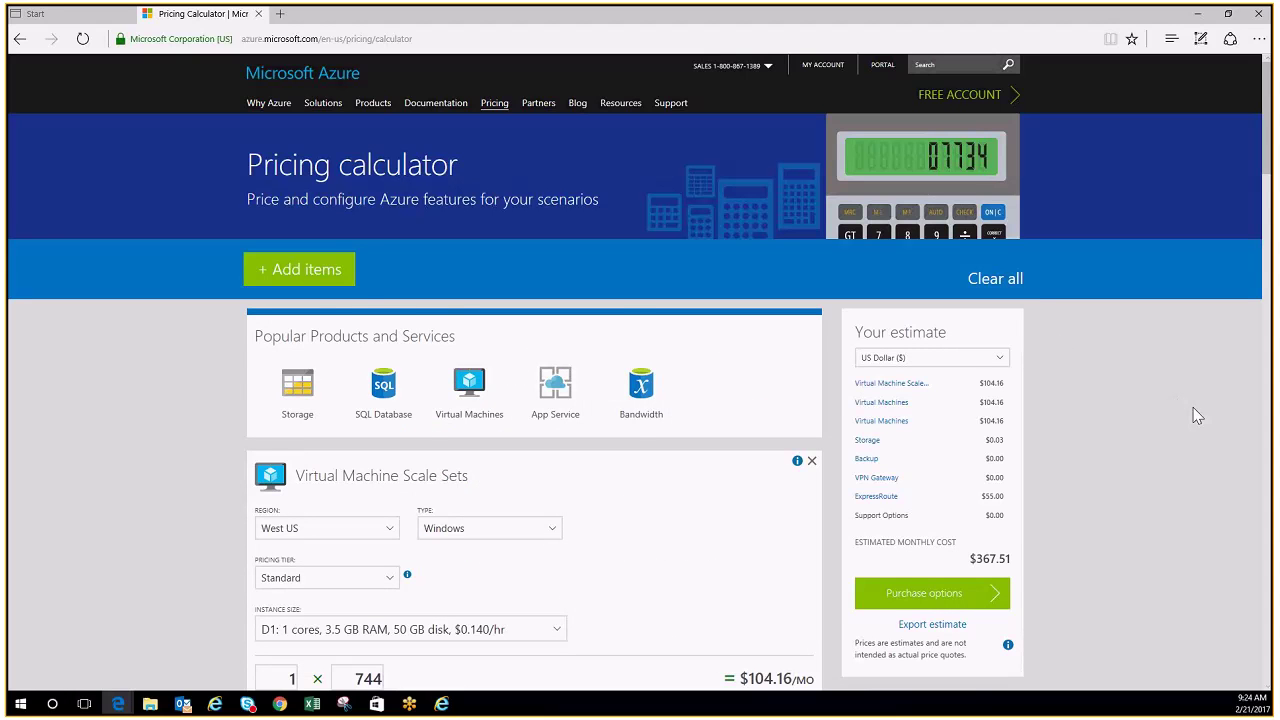
Set the Virtual Machine Scale Sets item's region to East US and its instance size to A2 v2 (2 cores, 4 GB RAM, 20 GB disk)
scroll(1197, 415, down, 2)
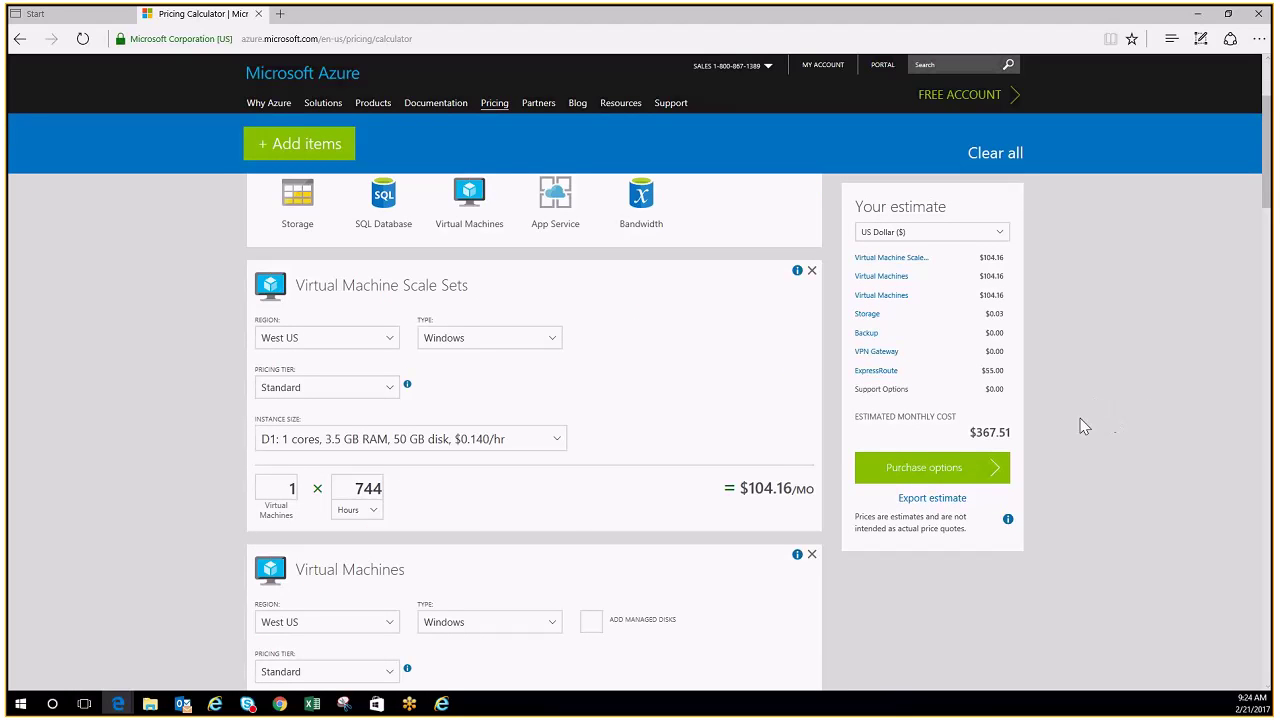
click(391, 340)
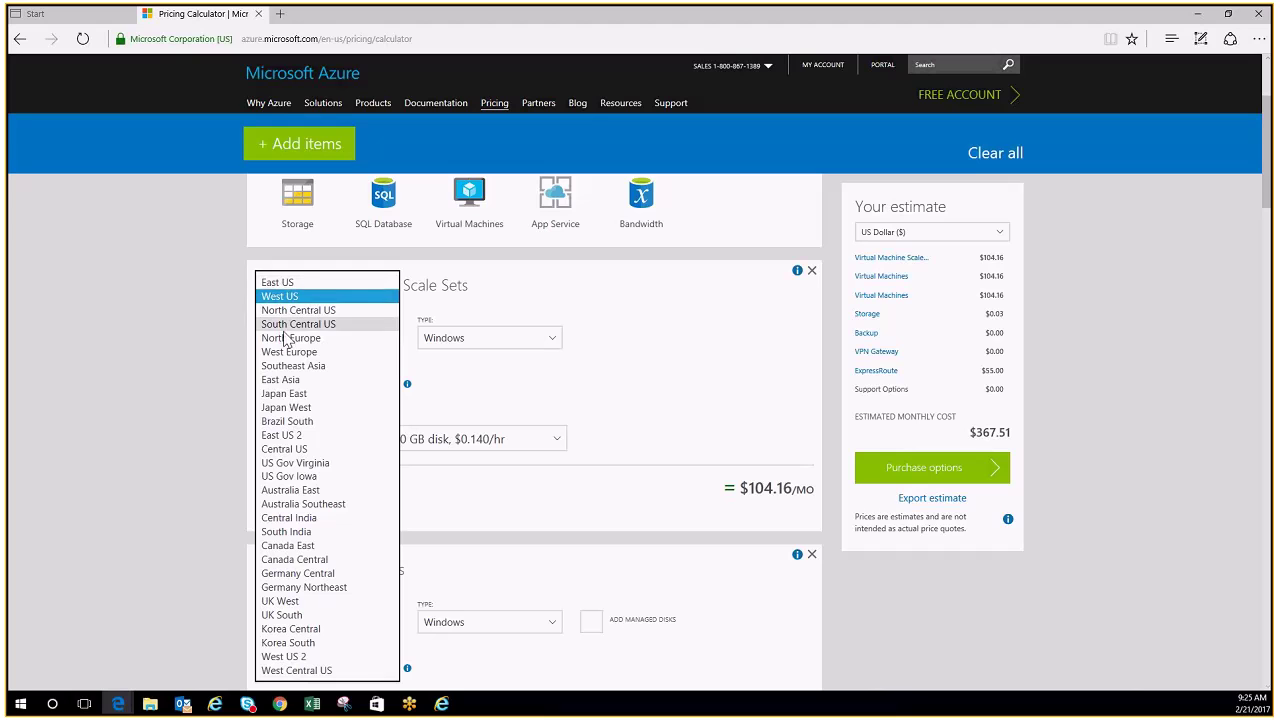
click(300, 283)
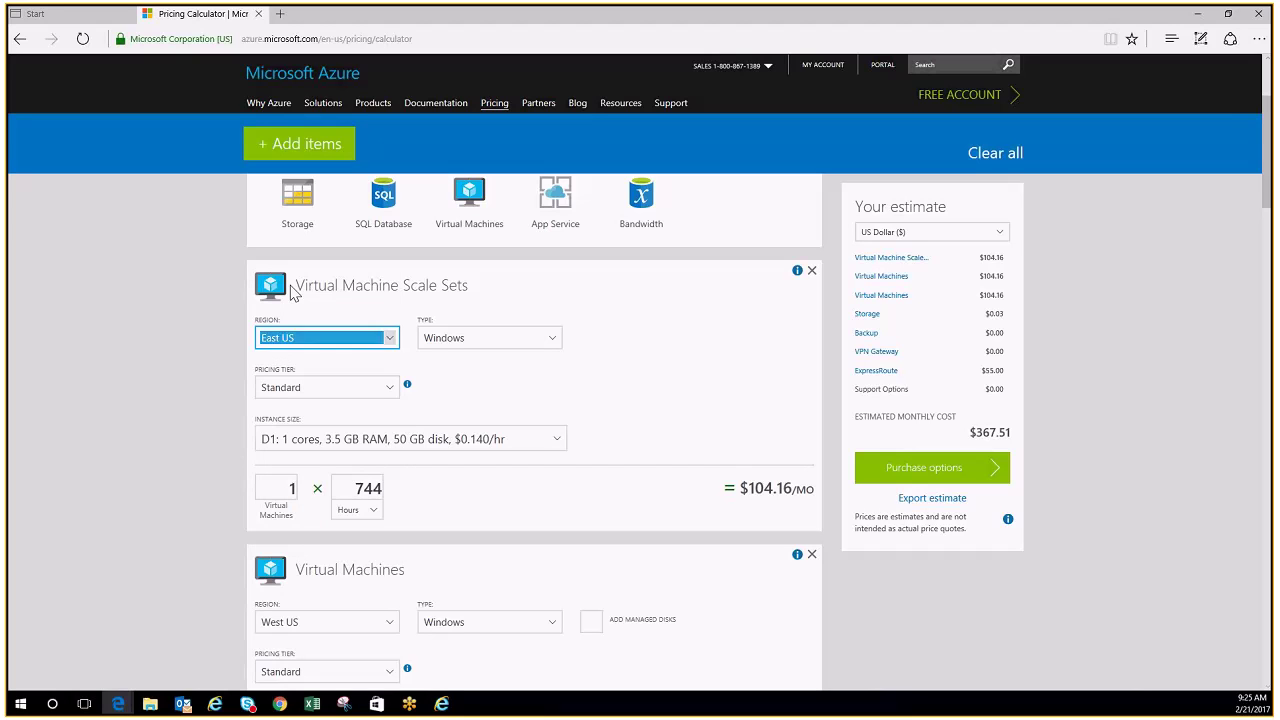
click(409, 289)
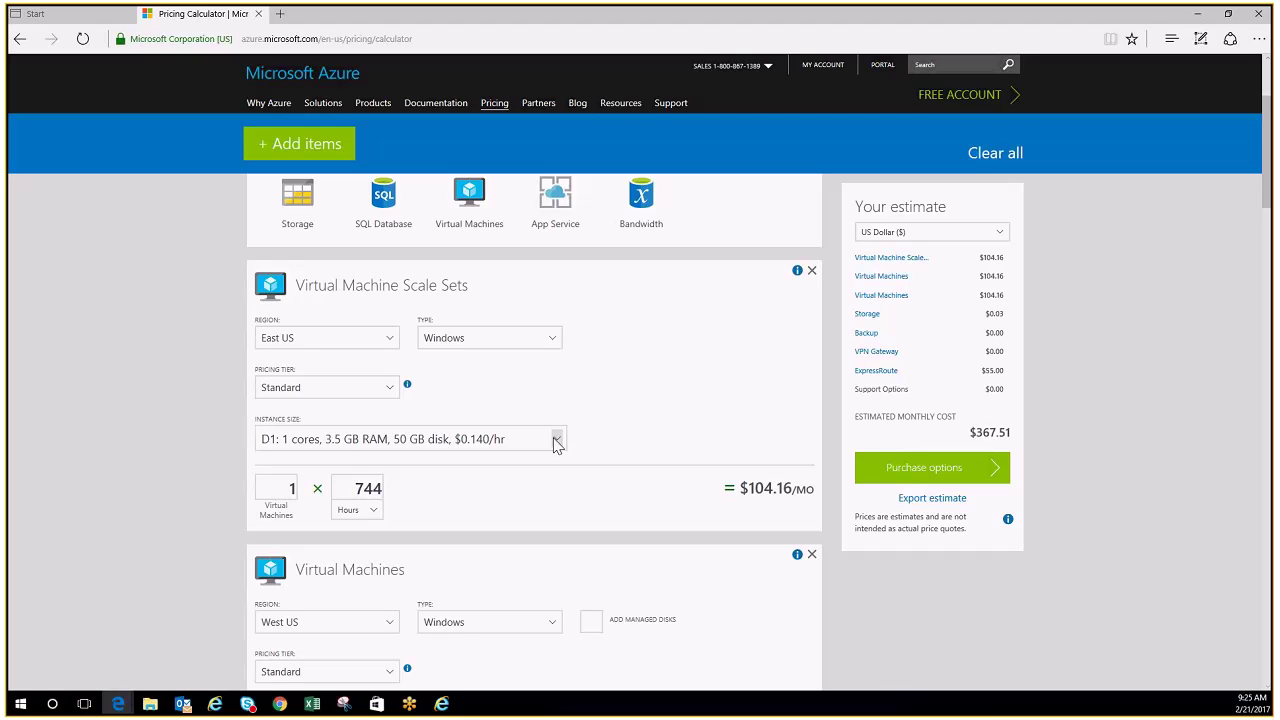
click(557, 444)
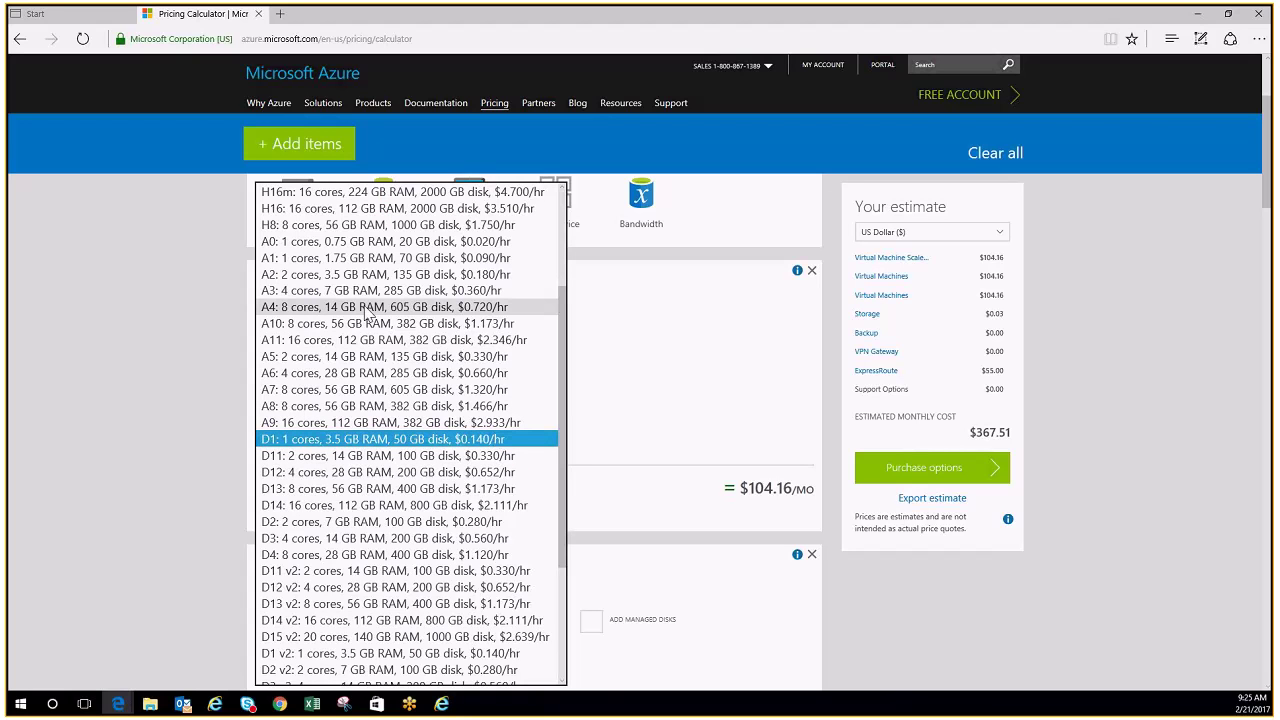
scroll(370, 330, down, 4)
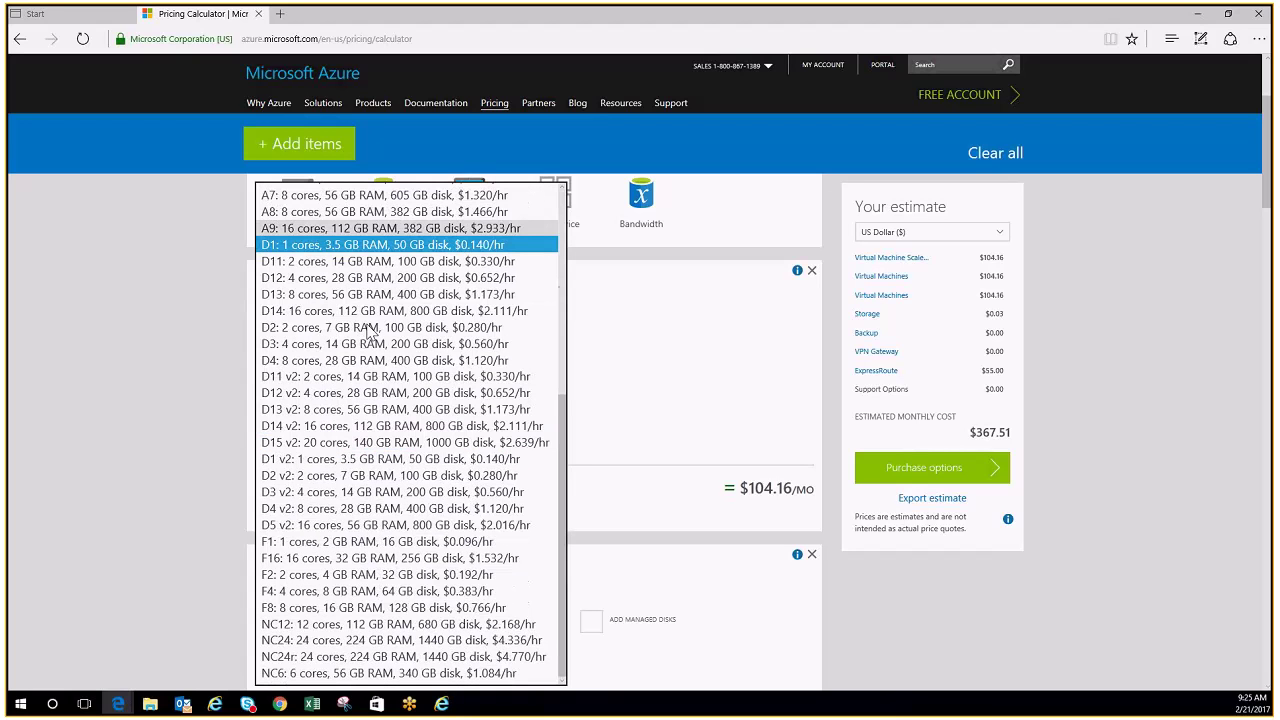
scroll(345, 230, up, 7)
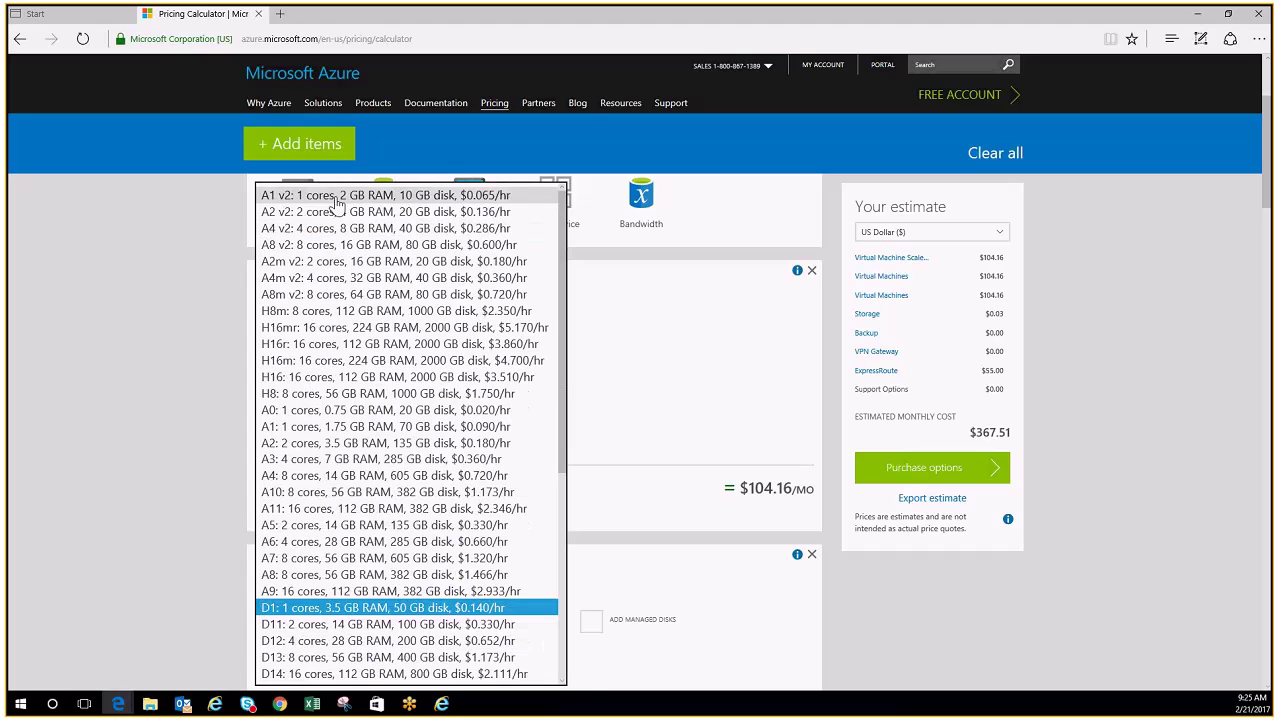
click(270, 212)
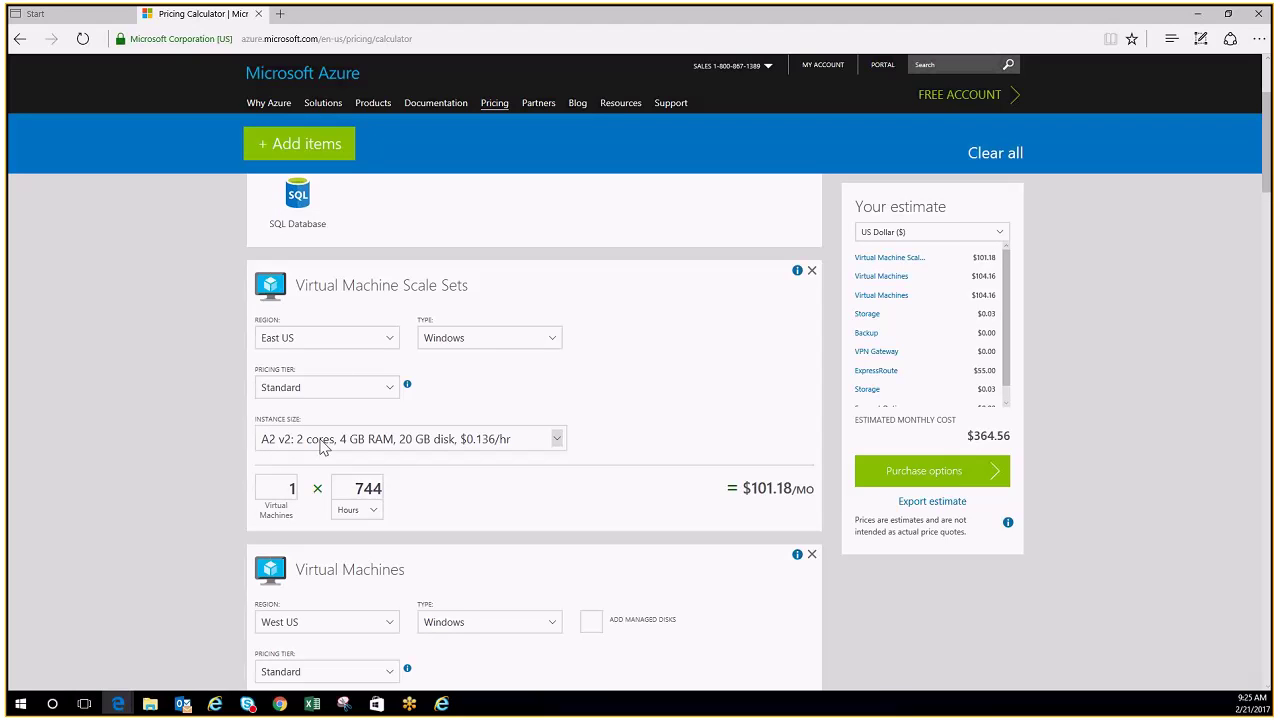
Try the A1 v2 instance size for the Virtual Machine Scale Sets item and return it to A2 v2
click(563, 443)
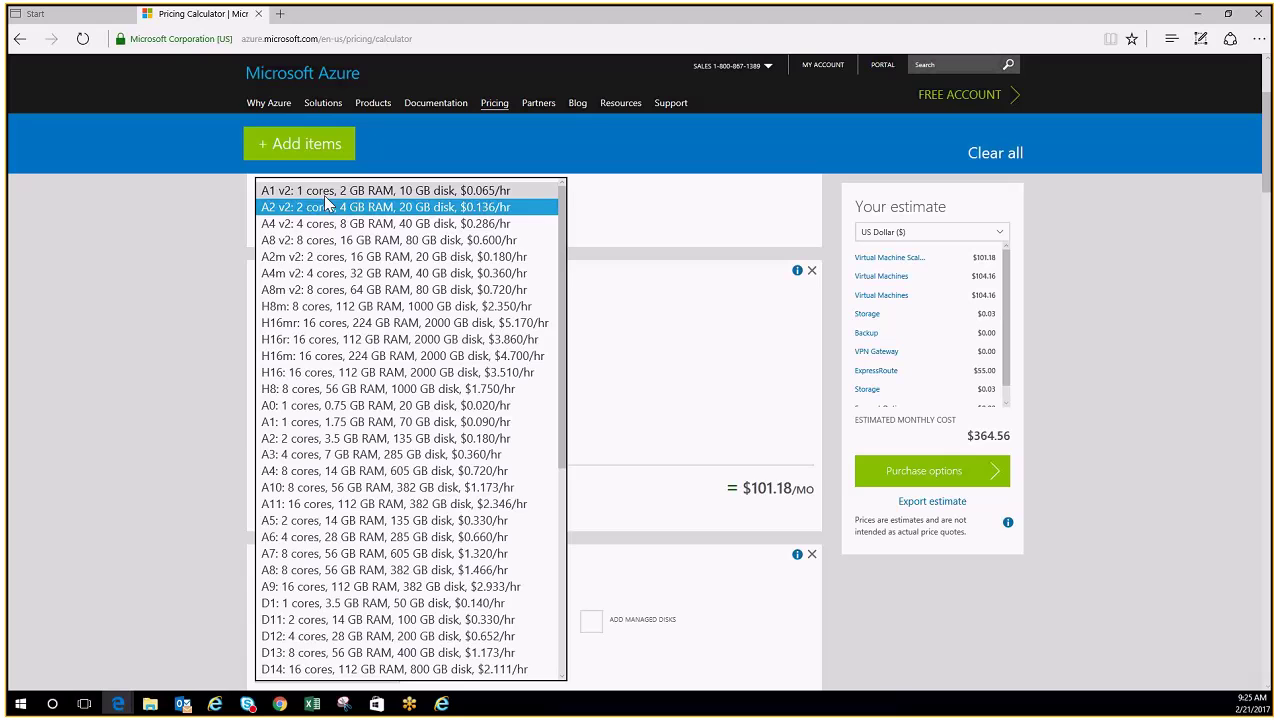
click(330, 190)
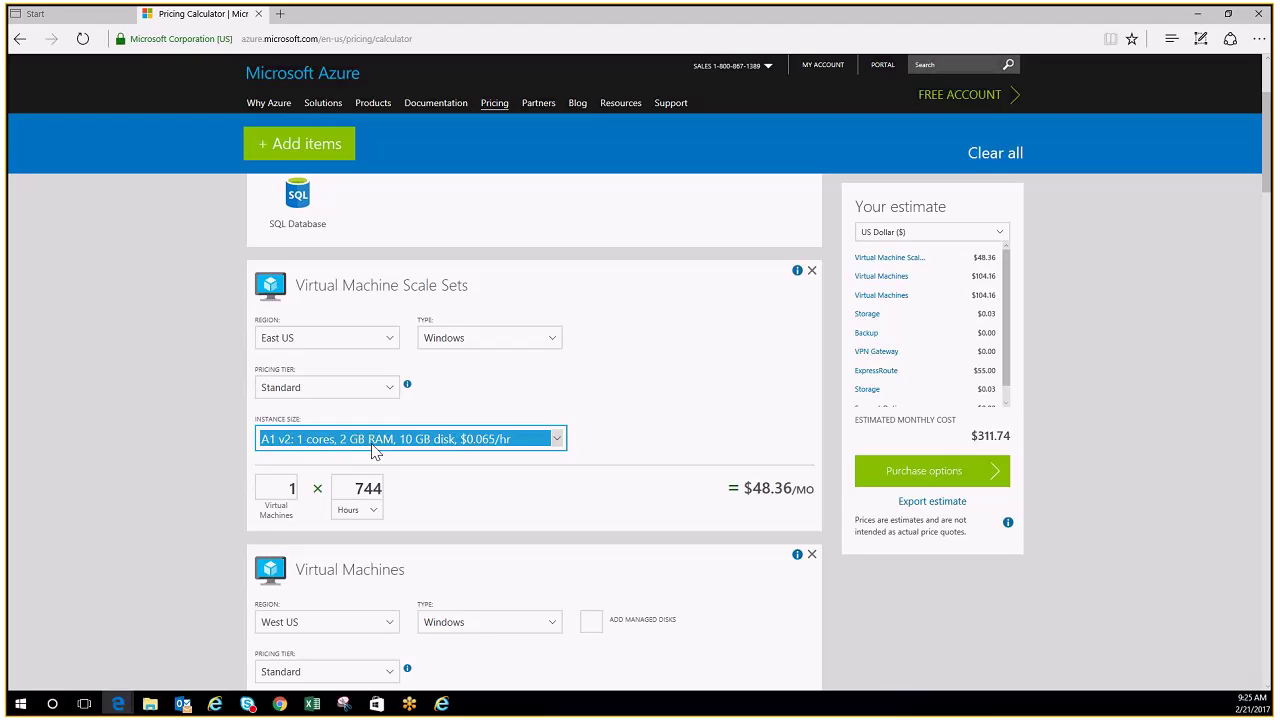
click(563, 442)
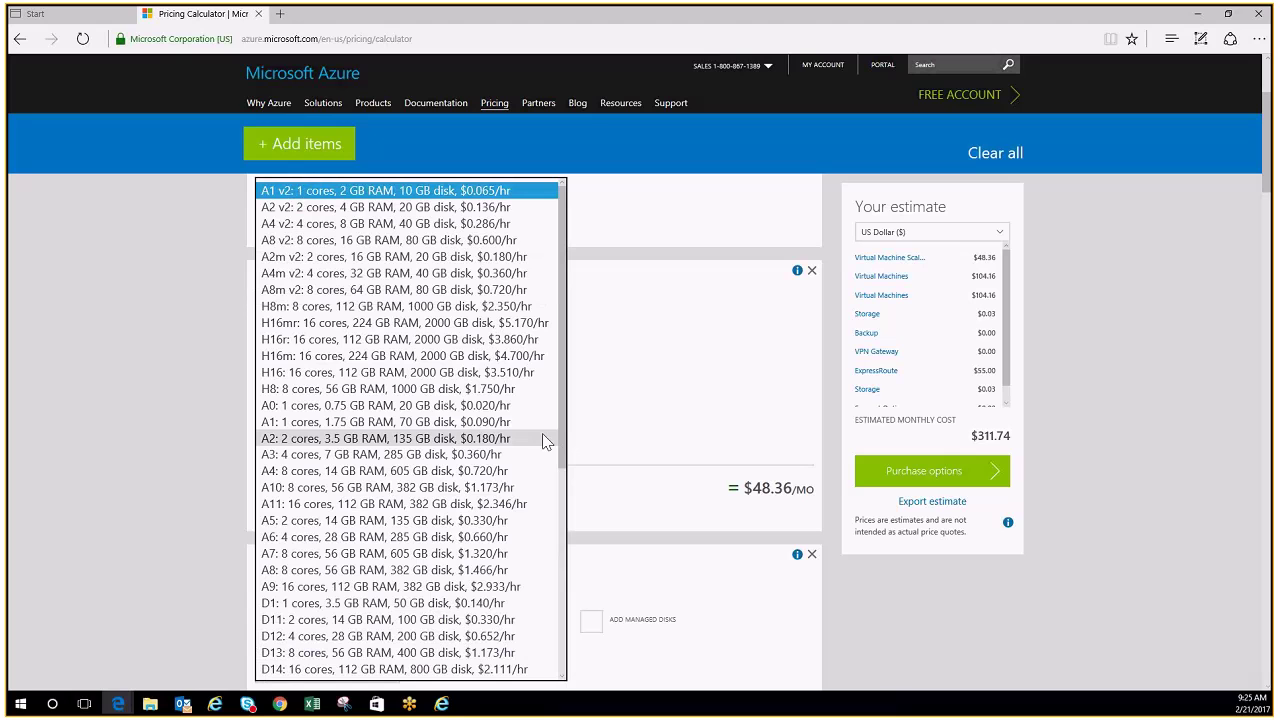
click(340, 207)
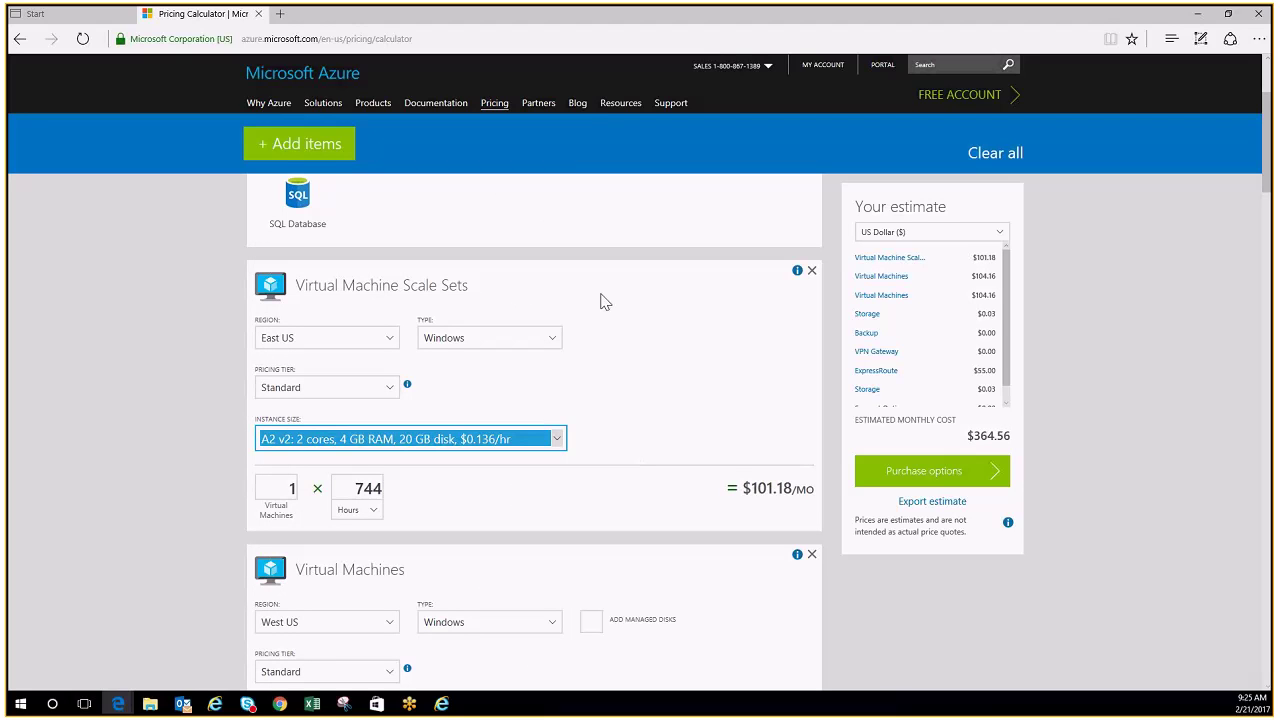
Rename the Virtual Machine Scale Sets item as AD Controller and set its number of virtual machines to 2
click(443, 285)
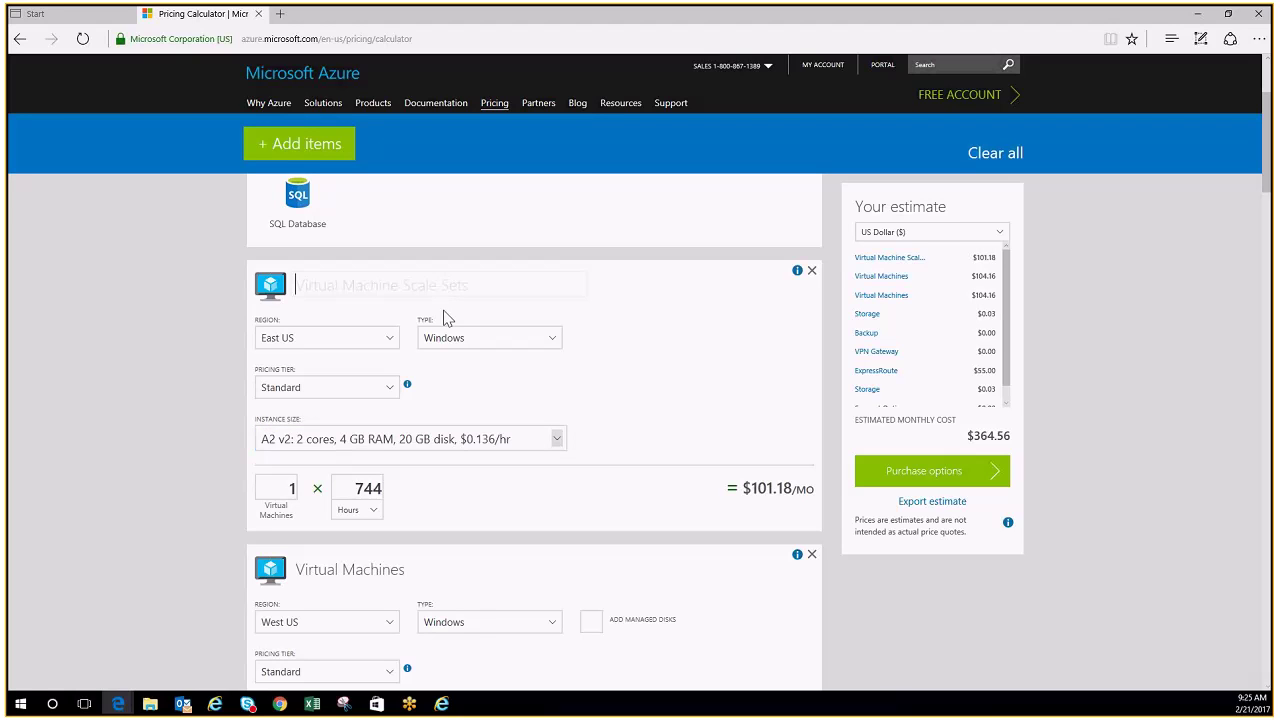
text(AD Cont)
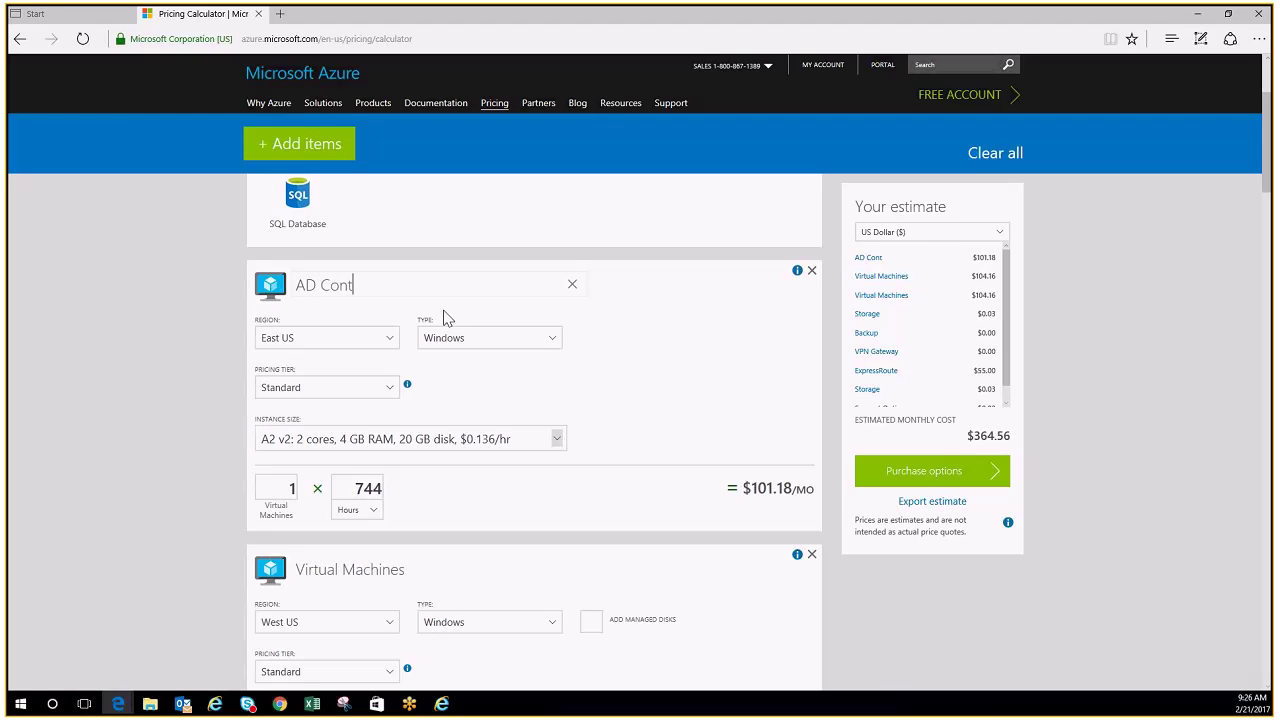
text(roller)
click(447, 478)
scroll(447, 478, down, 2)
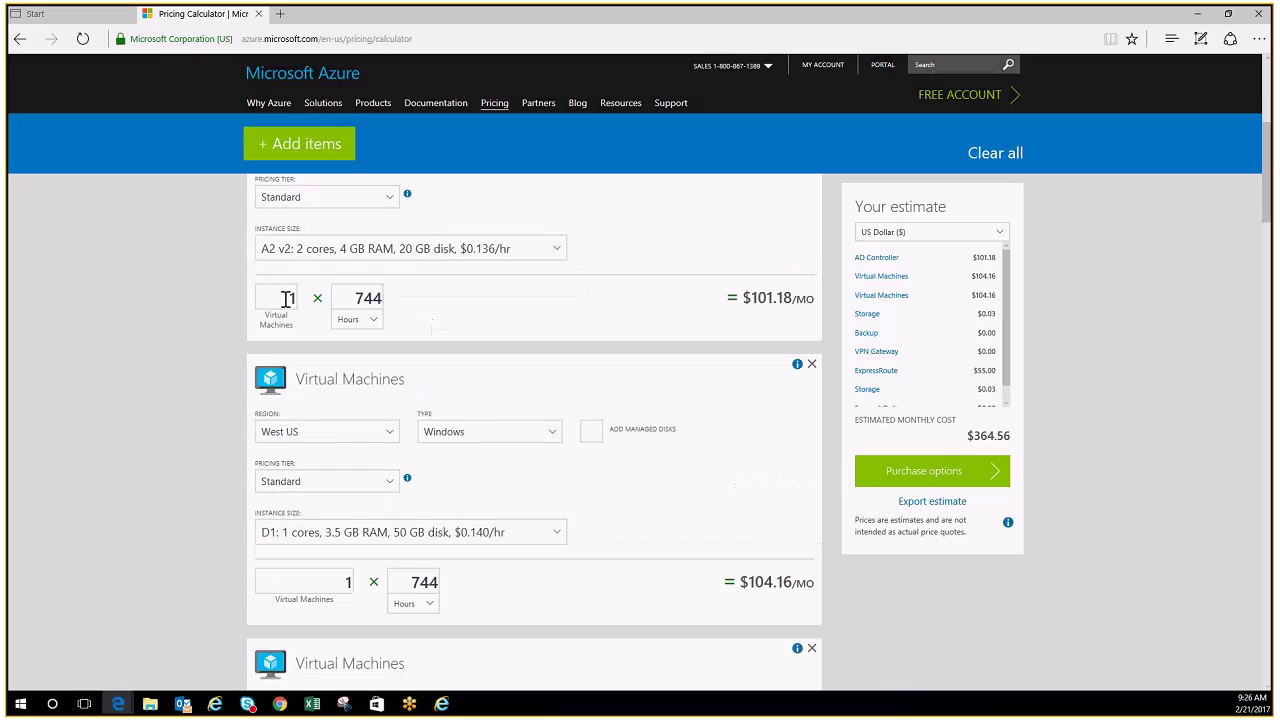
double_click(286, 299)
text(2)
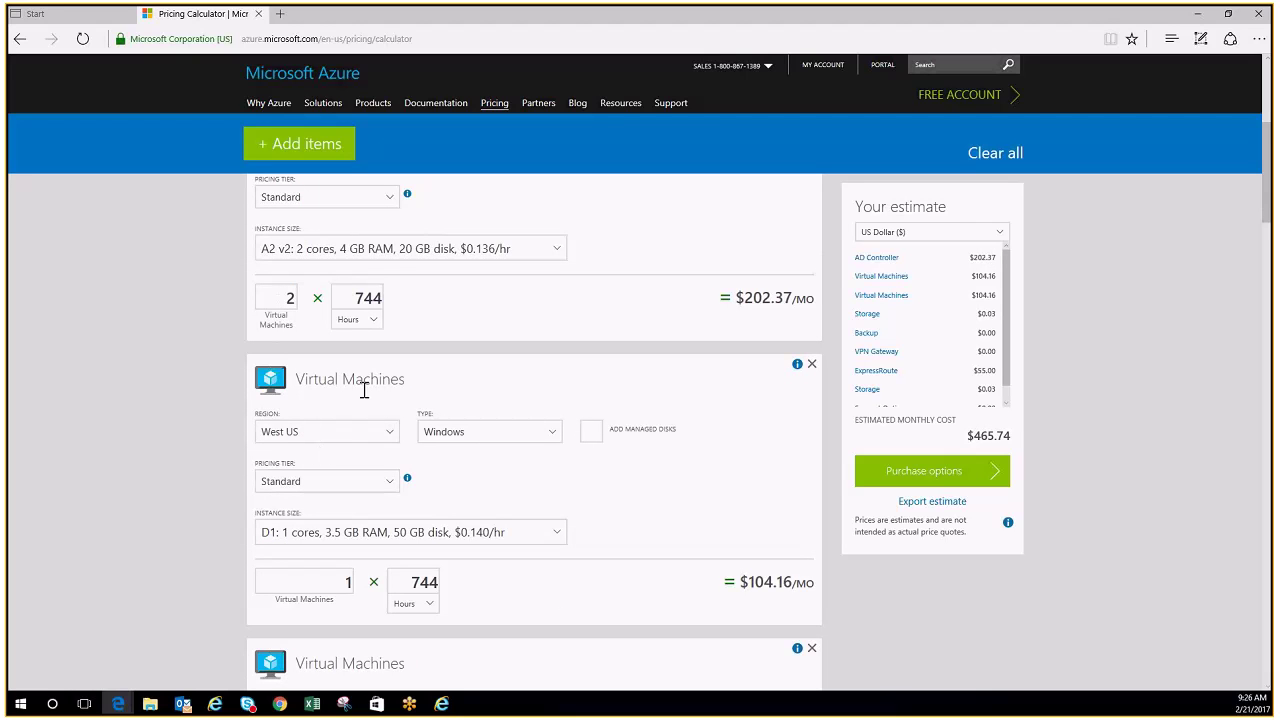
Configure the first Virtual Machines item with region East US, type SQL Server and the SQL Standard license
click(389, 432)
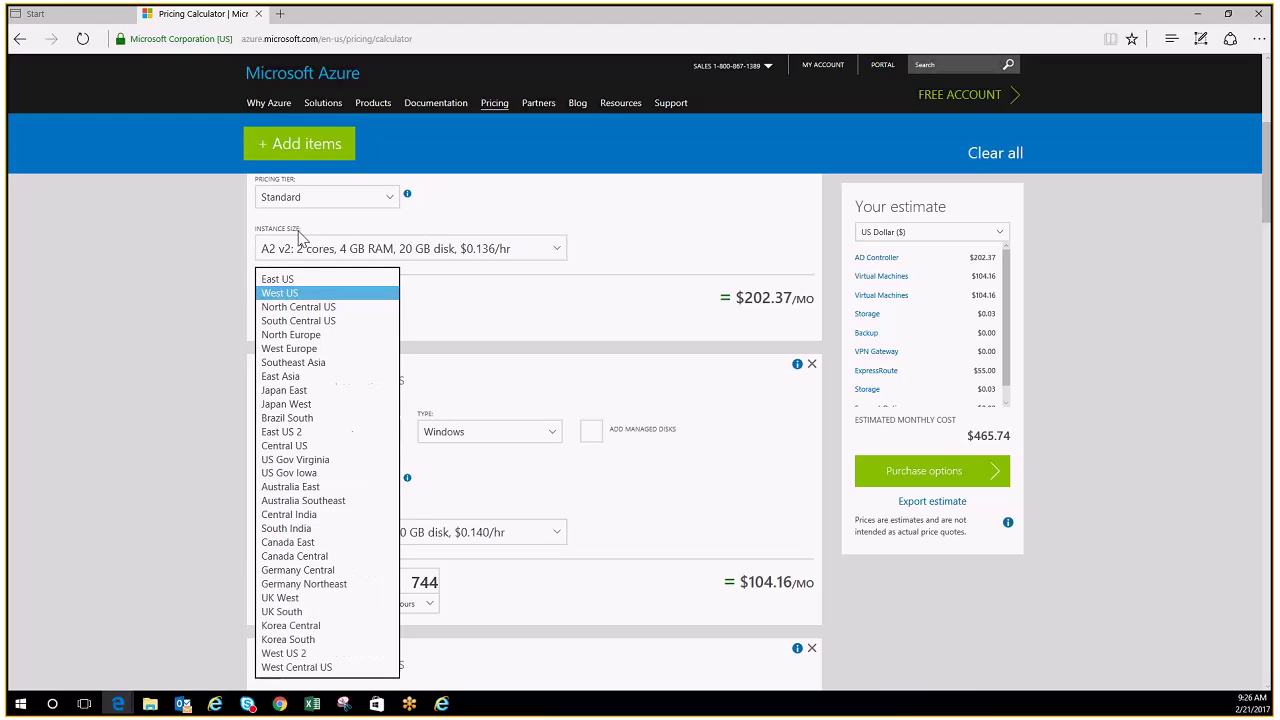
click(280, 279)
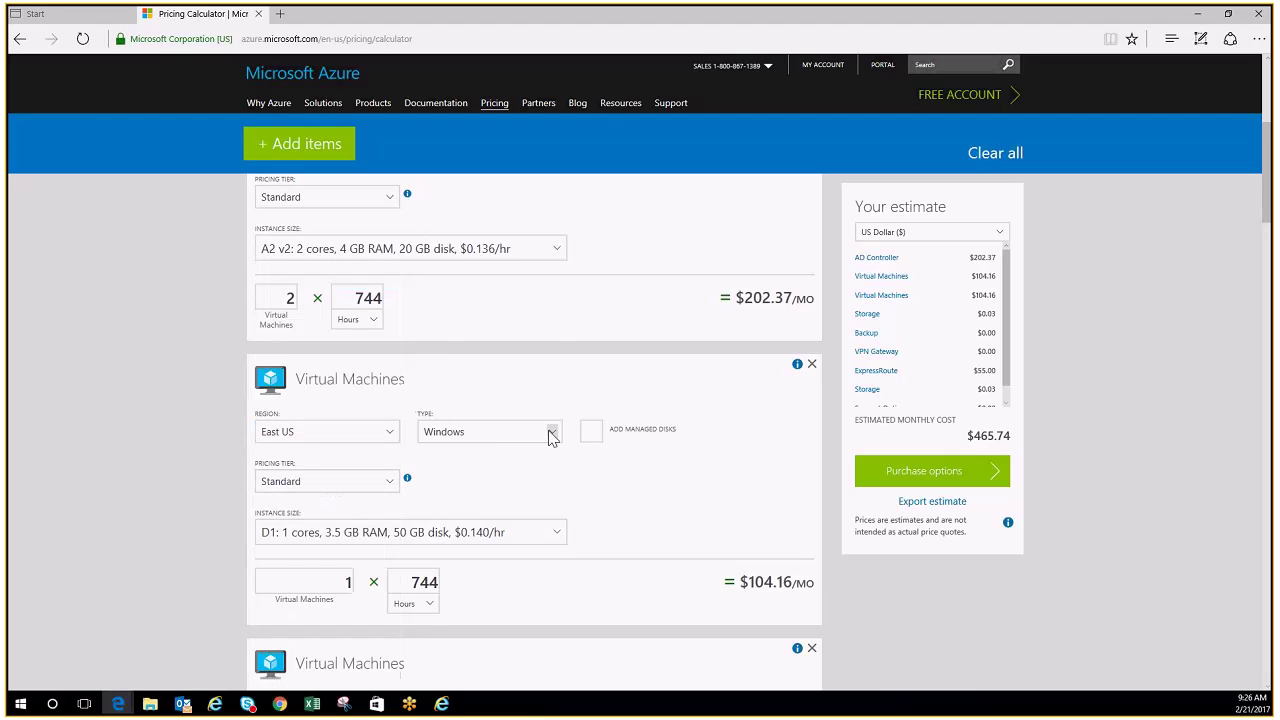
click(550, 432)
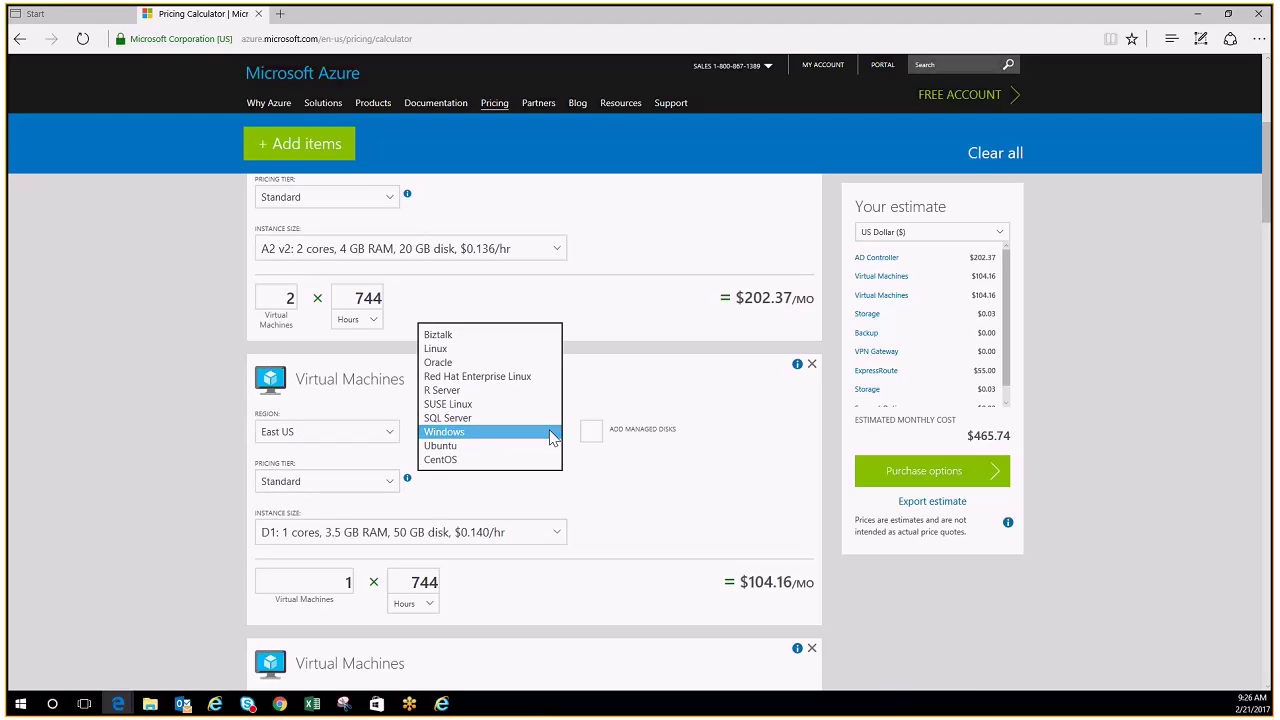
click(443, 418)
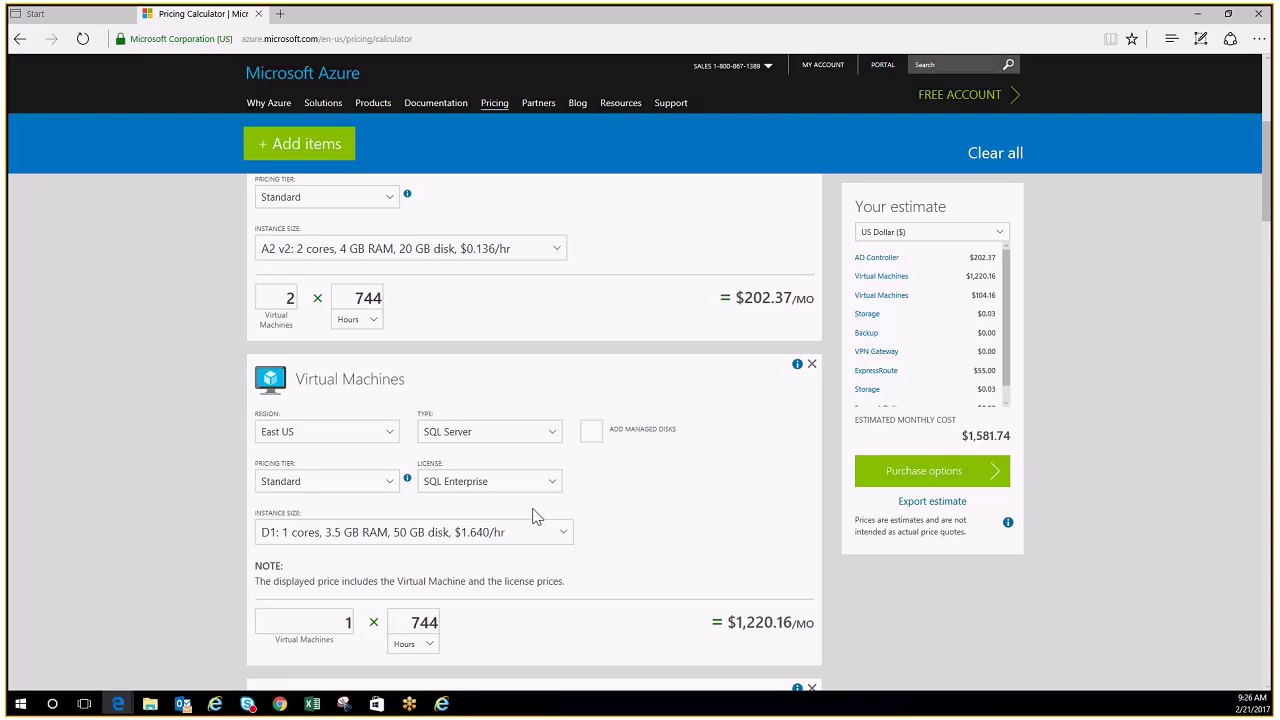
click(553, 484)
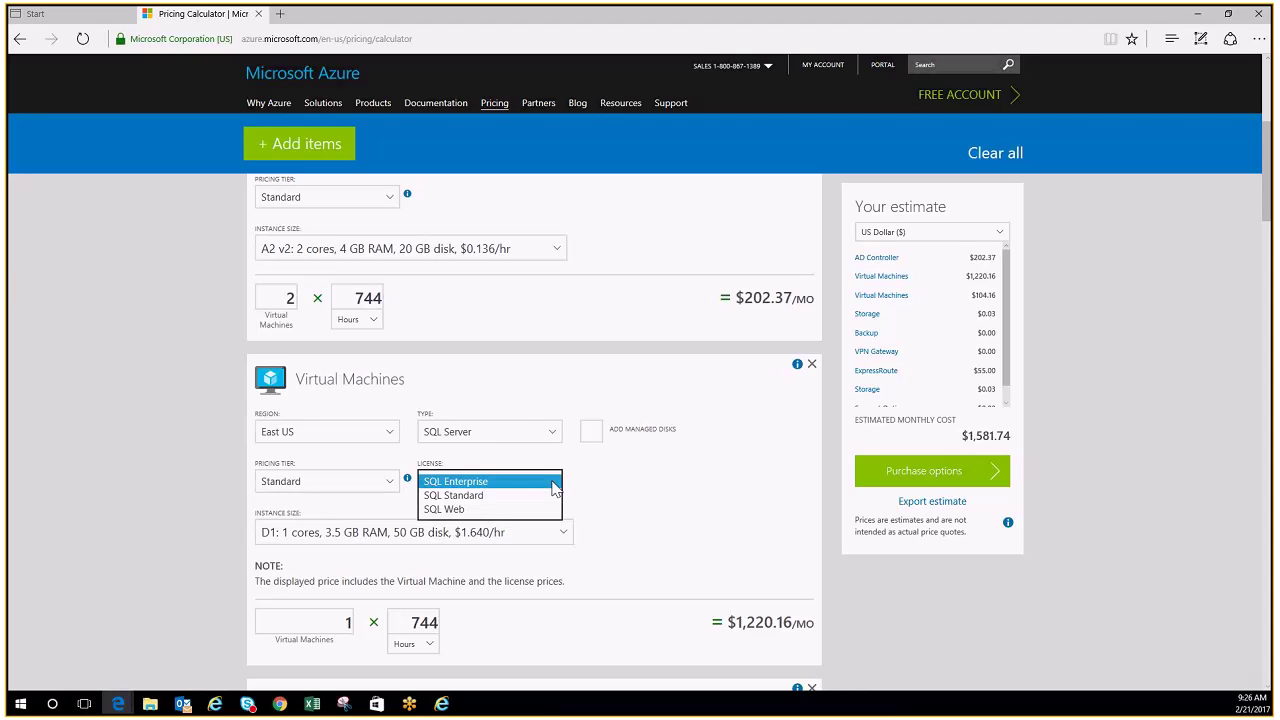
click(441, 496)
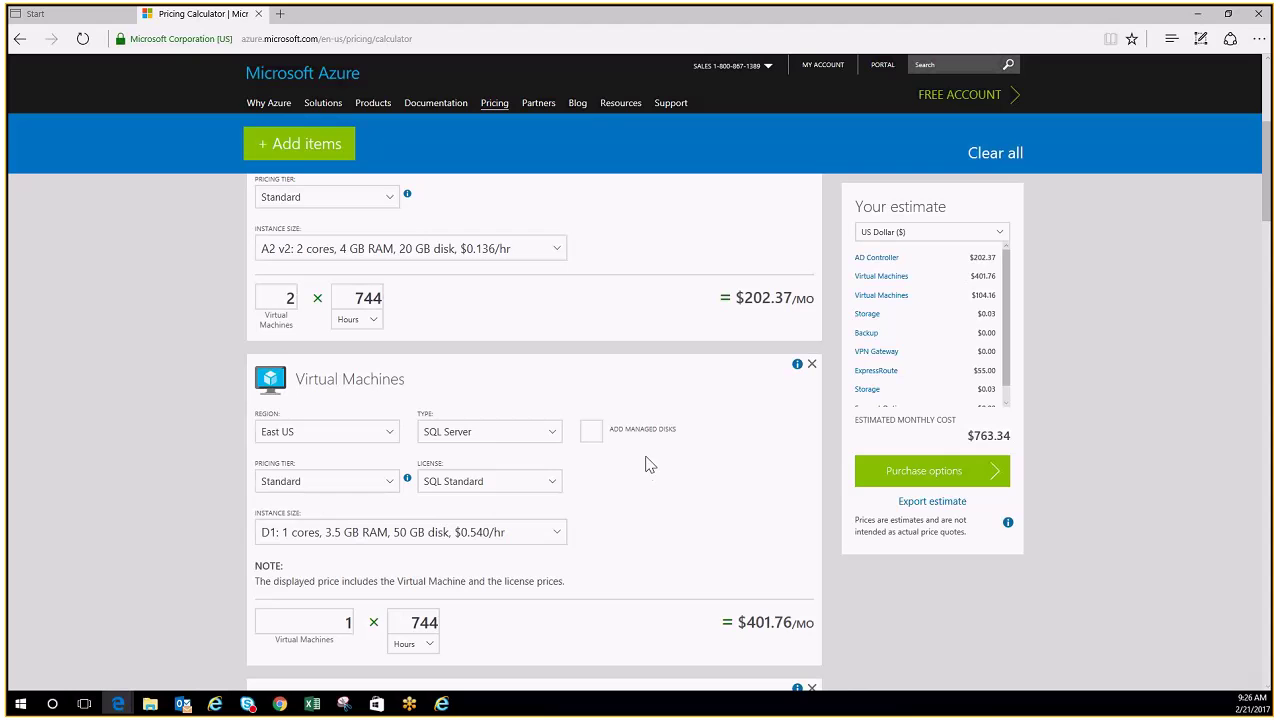
Set the SQL Server virtual machine's instance size to D12 v2 (4 cores, 28 GB RAM, 200 GB disk)
click(558, 534)
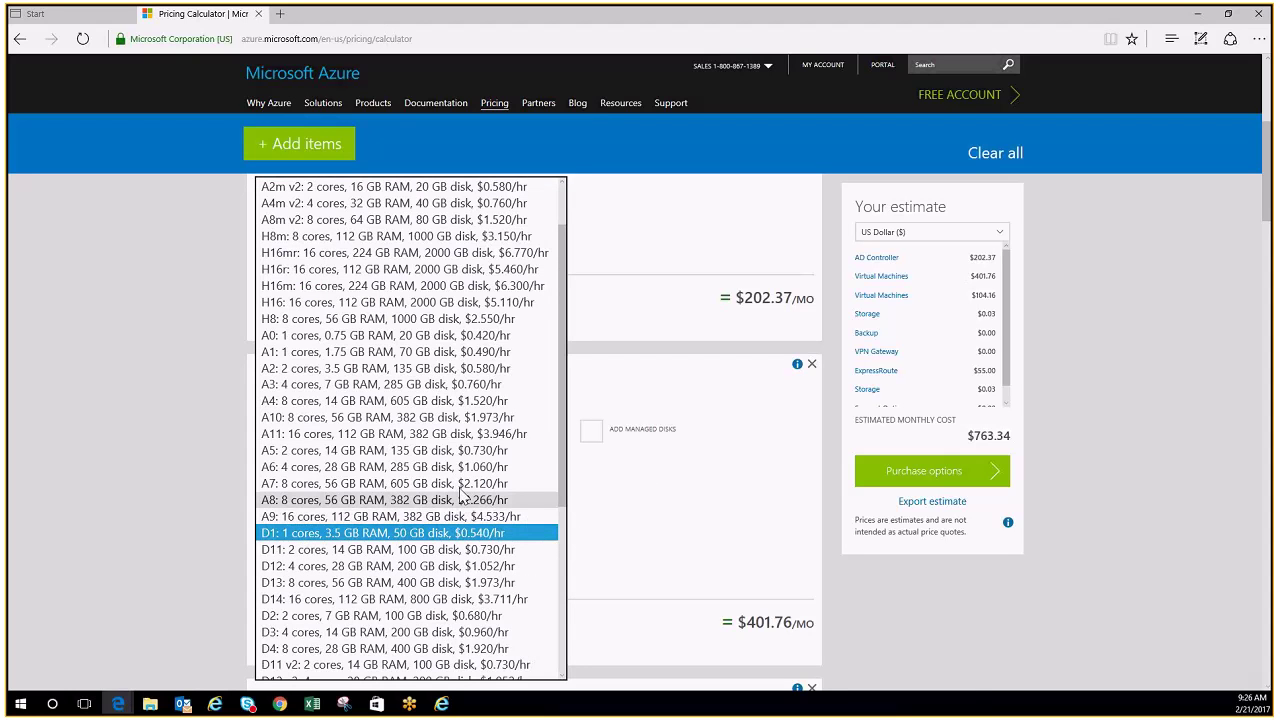
scroll(358, 406, down, 2)
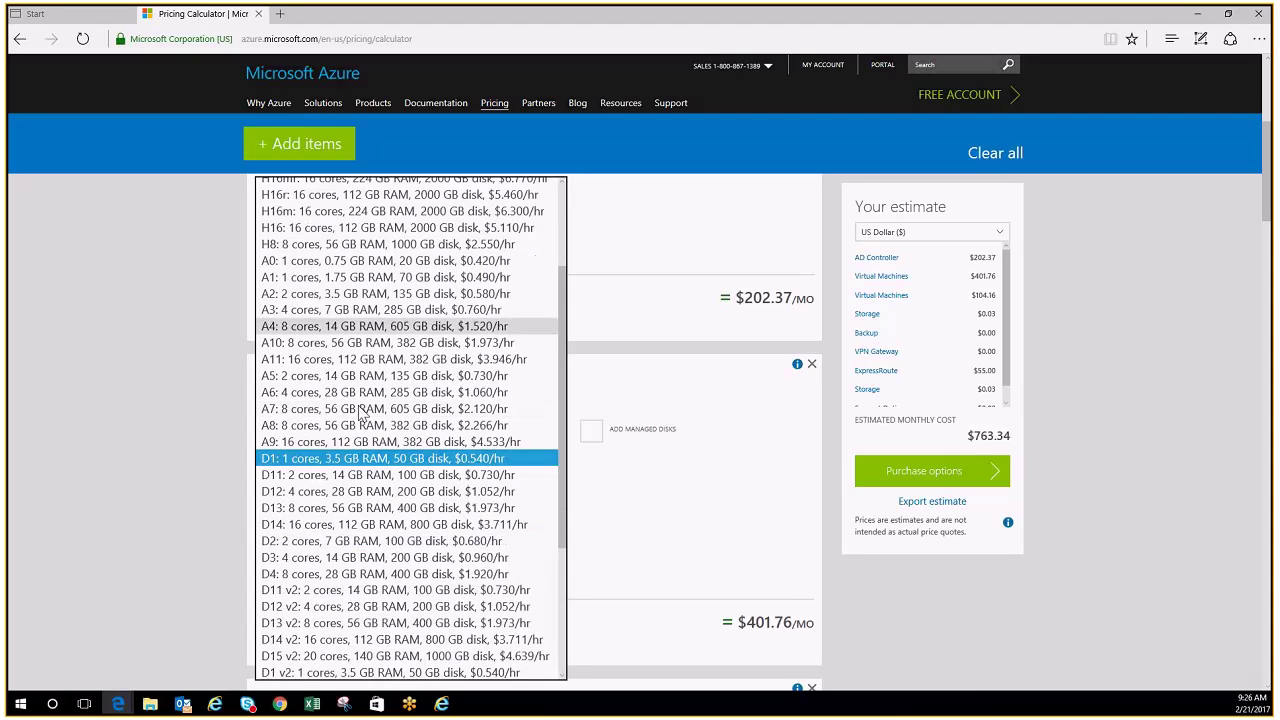
scroll(358, 413, down, 5)
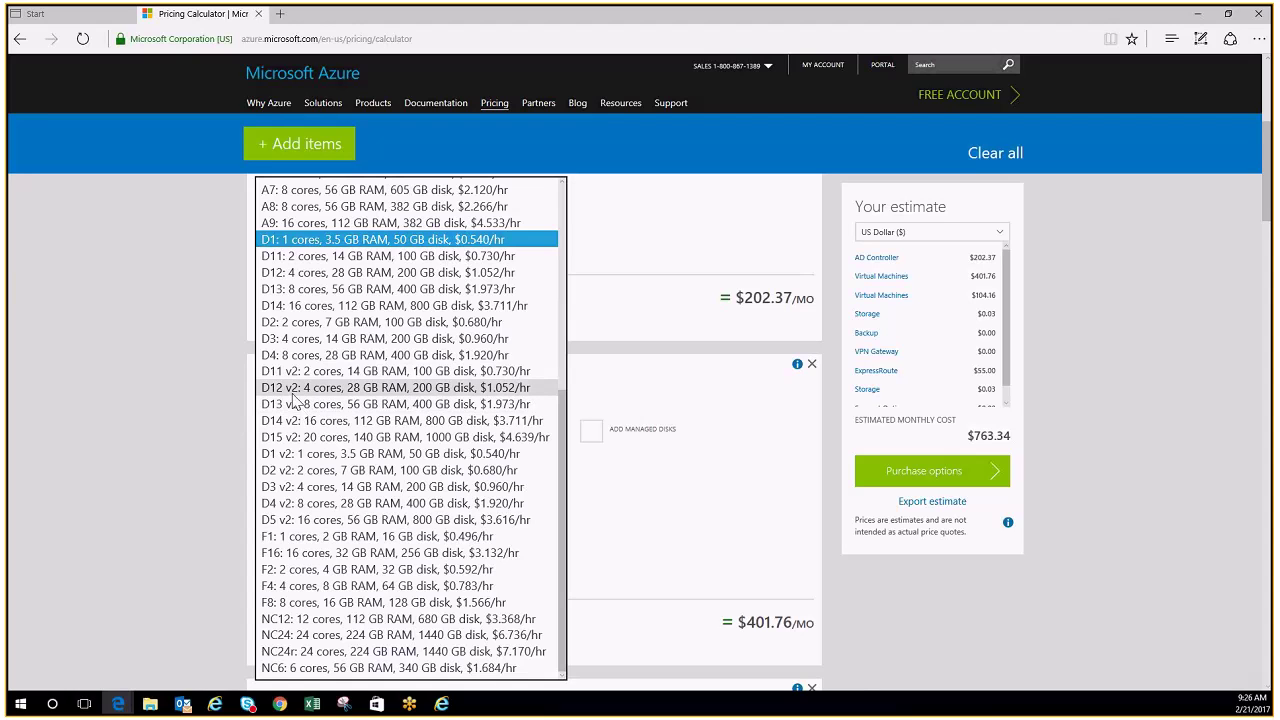
key(Escape)
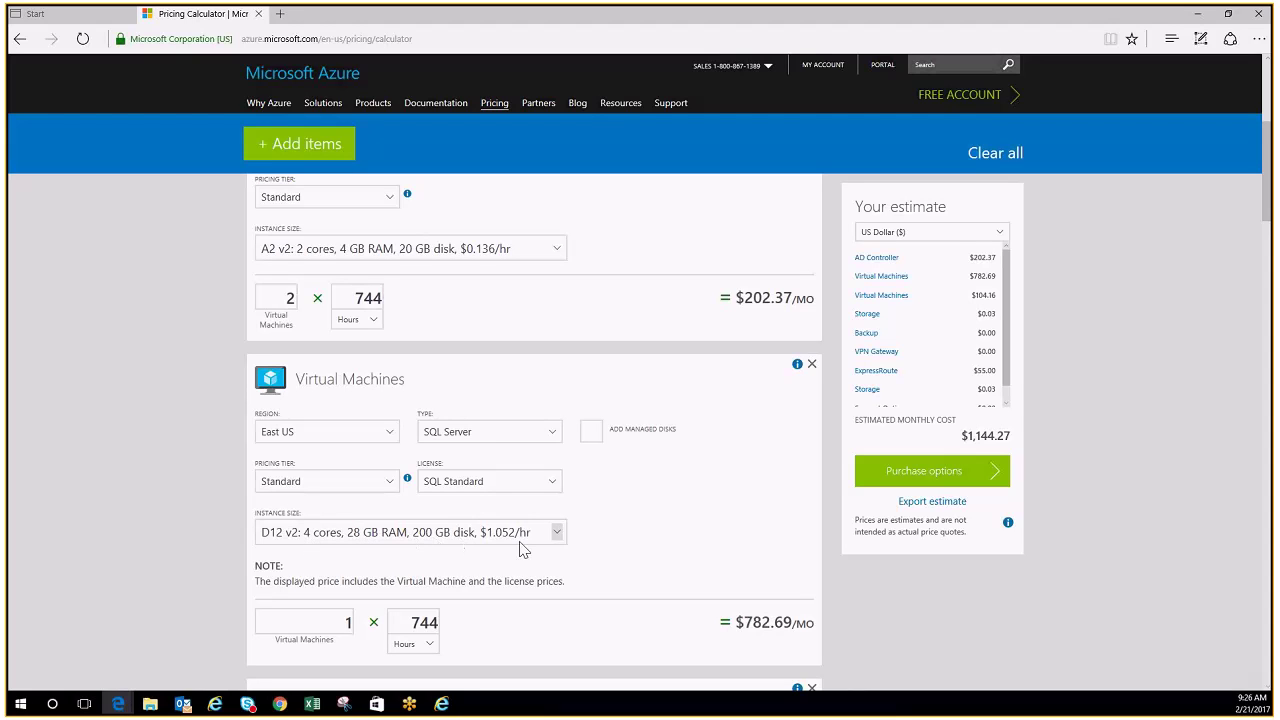
scroll(676, 511, down, 2)
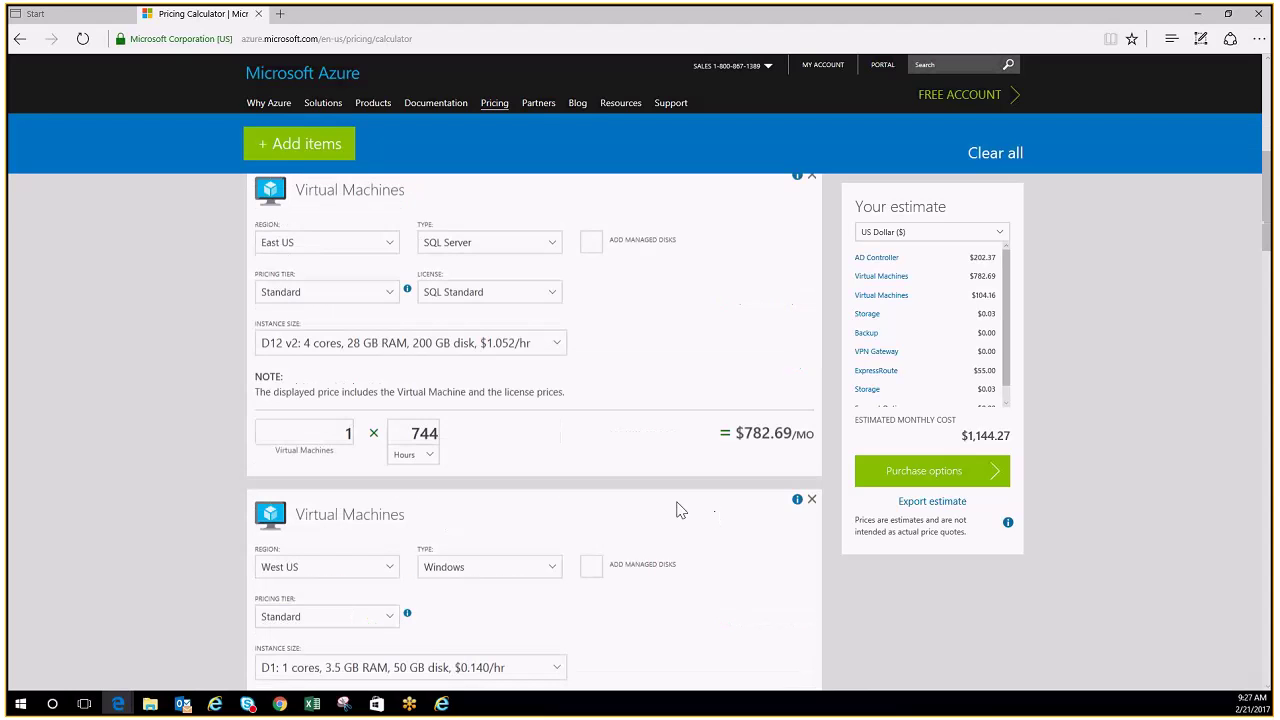
click(590, 250)
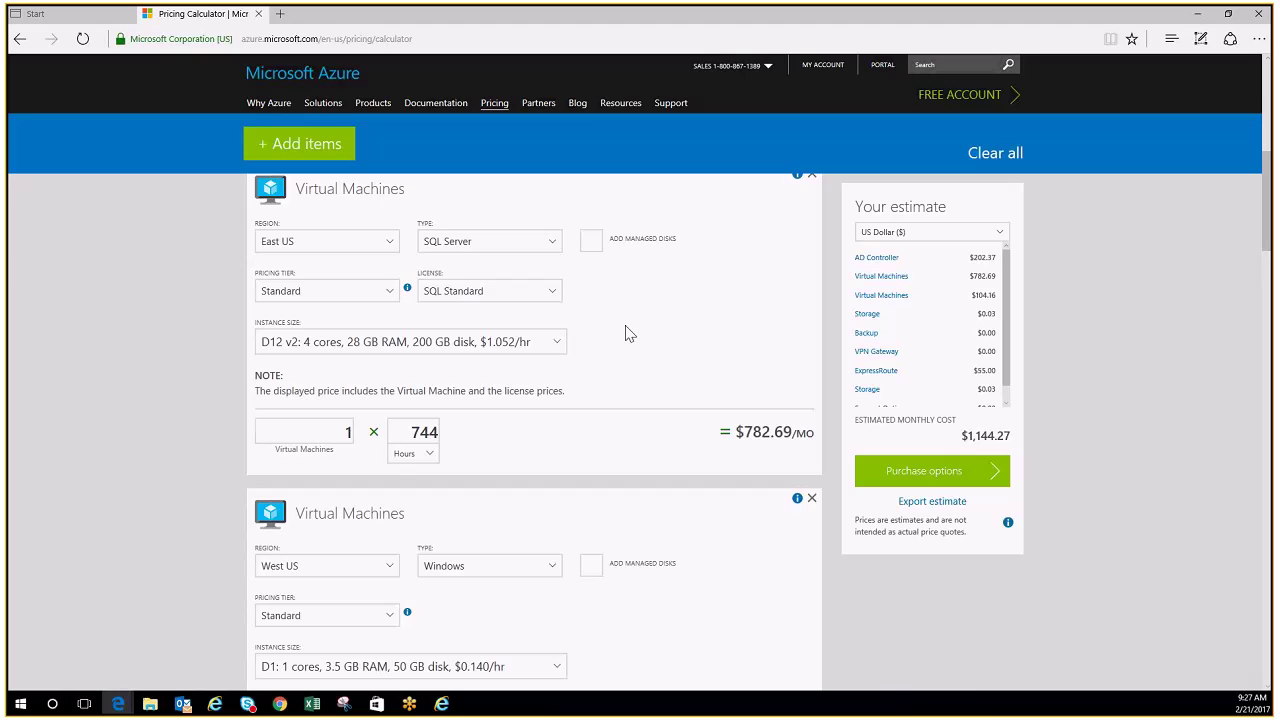
Set the second Virtual Machines item's type to Linux and its instance size to D2 v2 (2 cores, 7 GB RAM, 100 GB disk)
scroll(670, 370, down, 2)
click(555, 378)
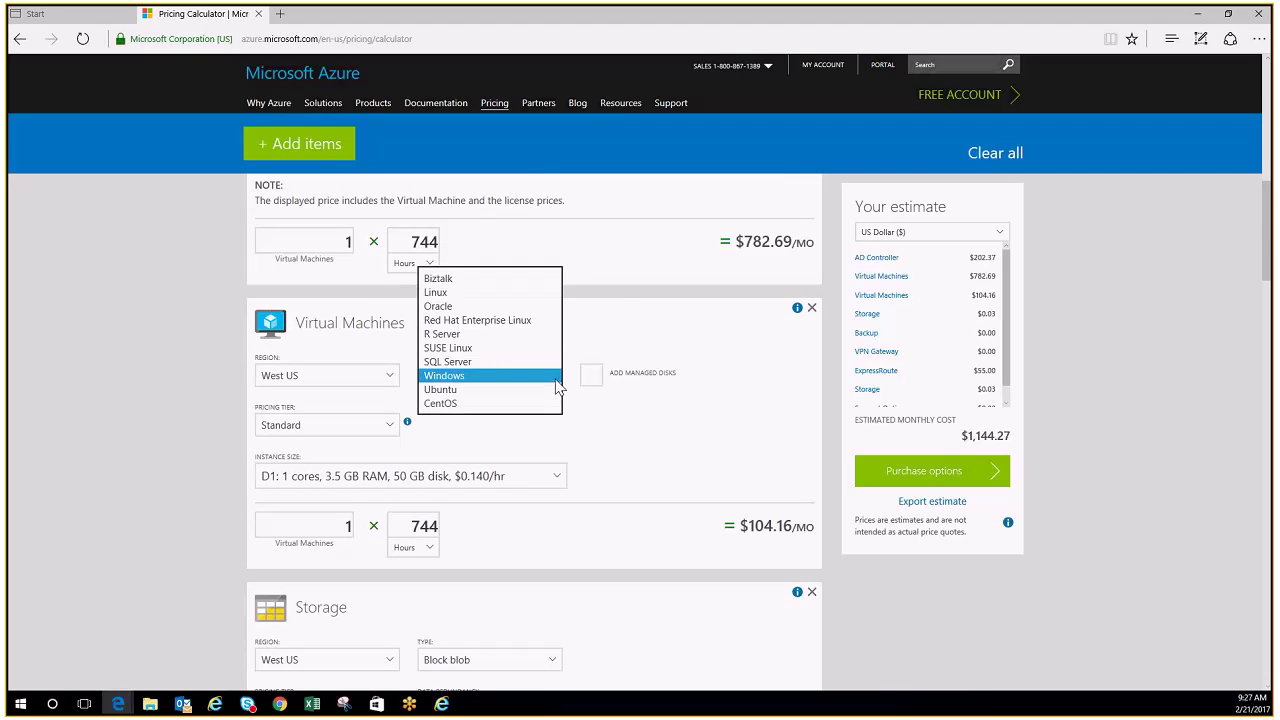
click(437, 292)
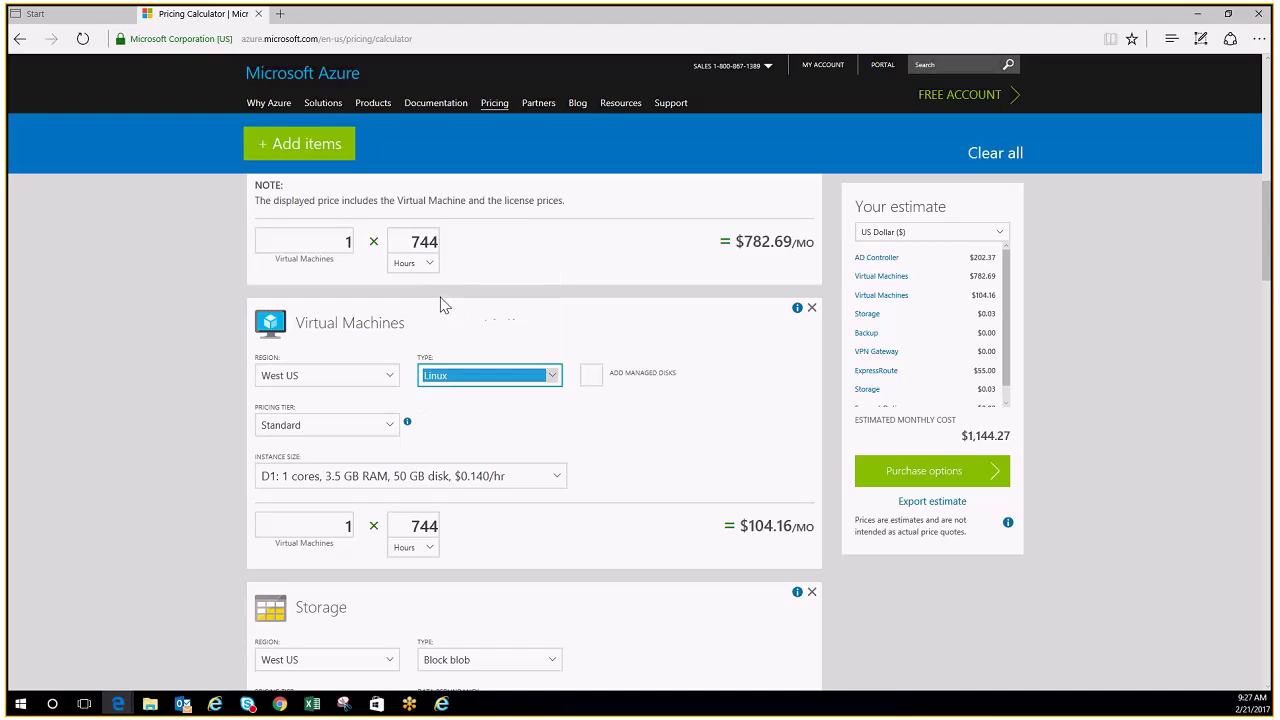
click(557, 483)
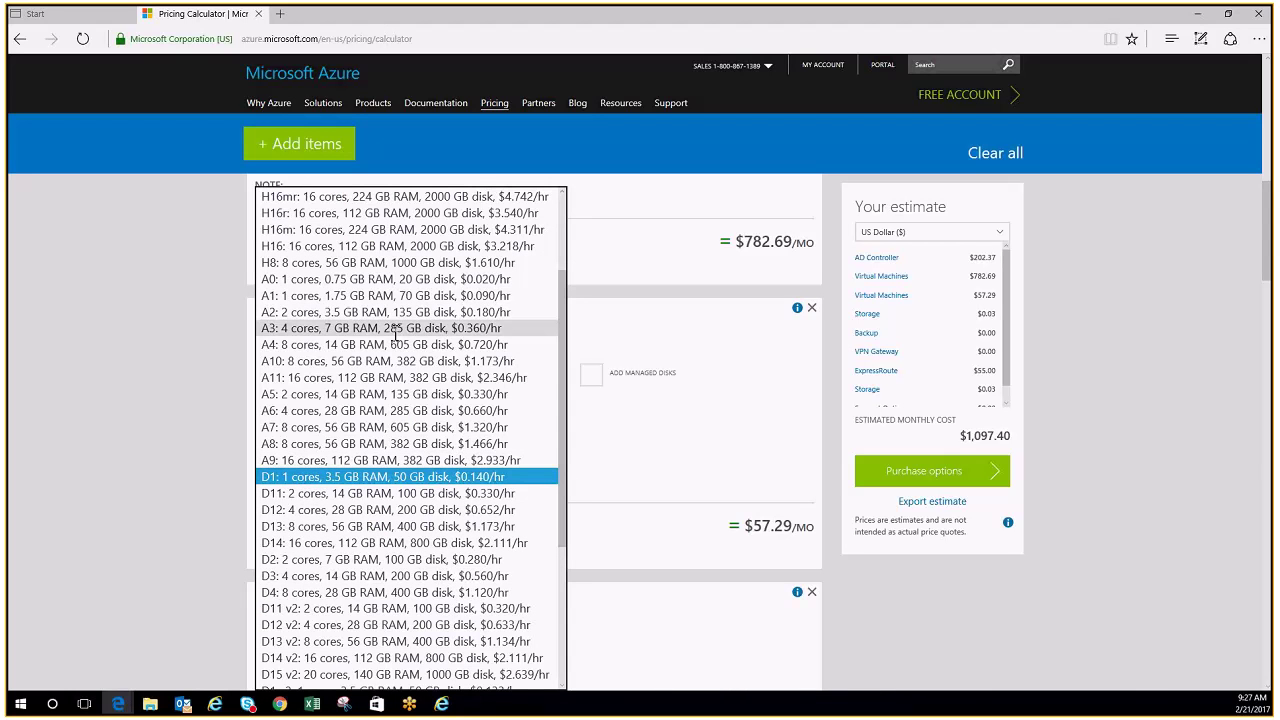
scroll(396, 334, down, 3)
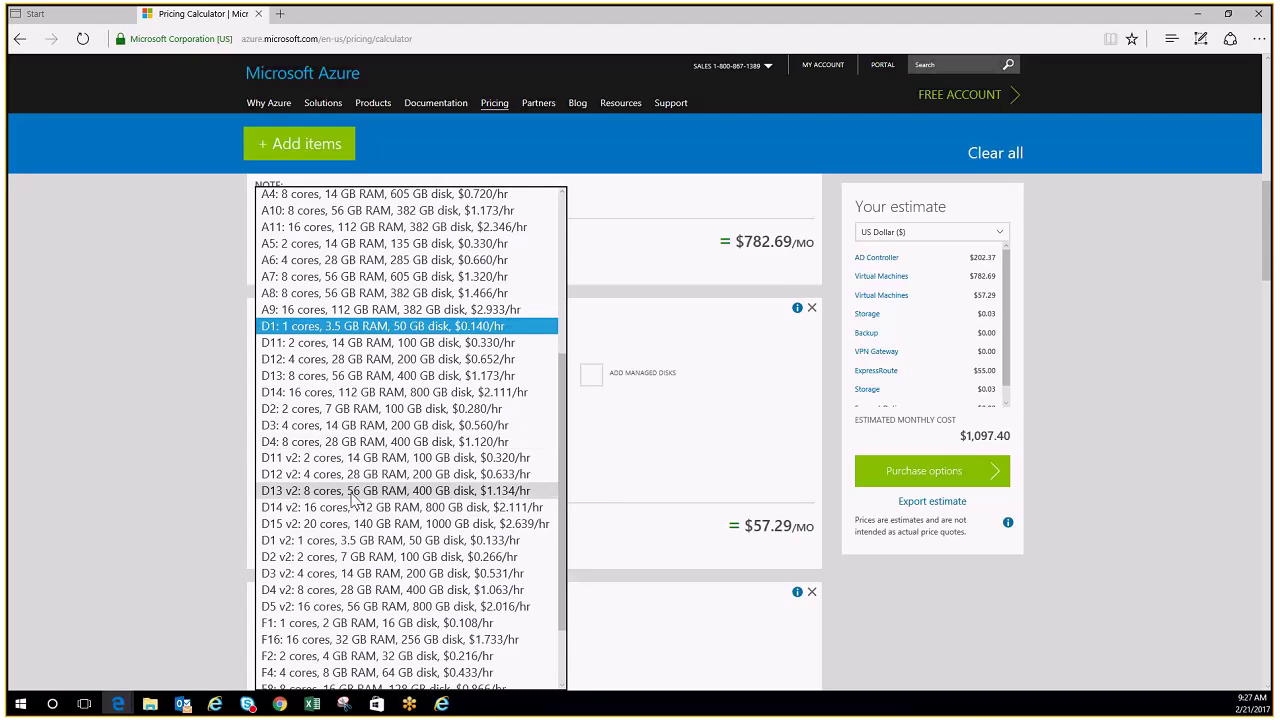
click(307, 557)
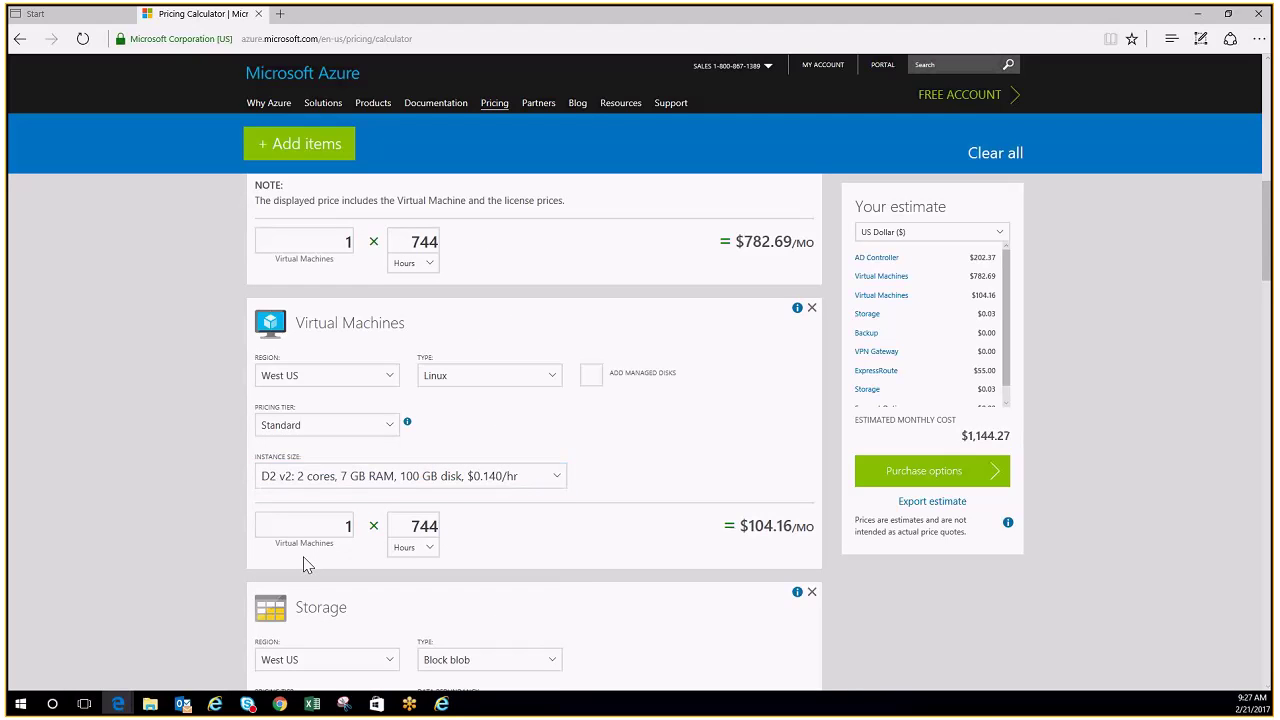
Set the Linux item's number of virtual machines to 4 and its region to East US
double_click(342, 525)
text(4)
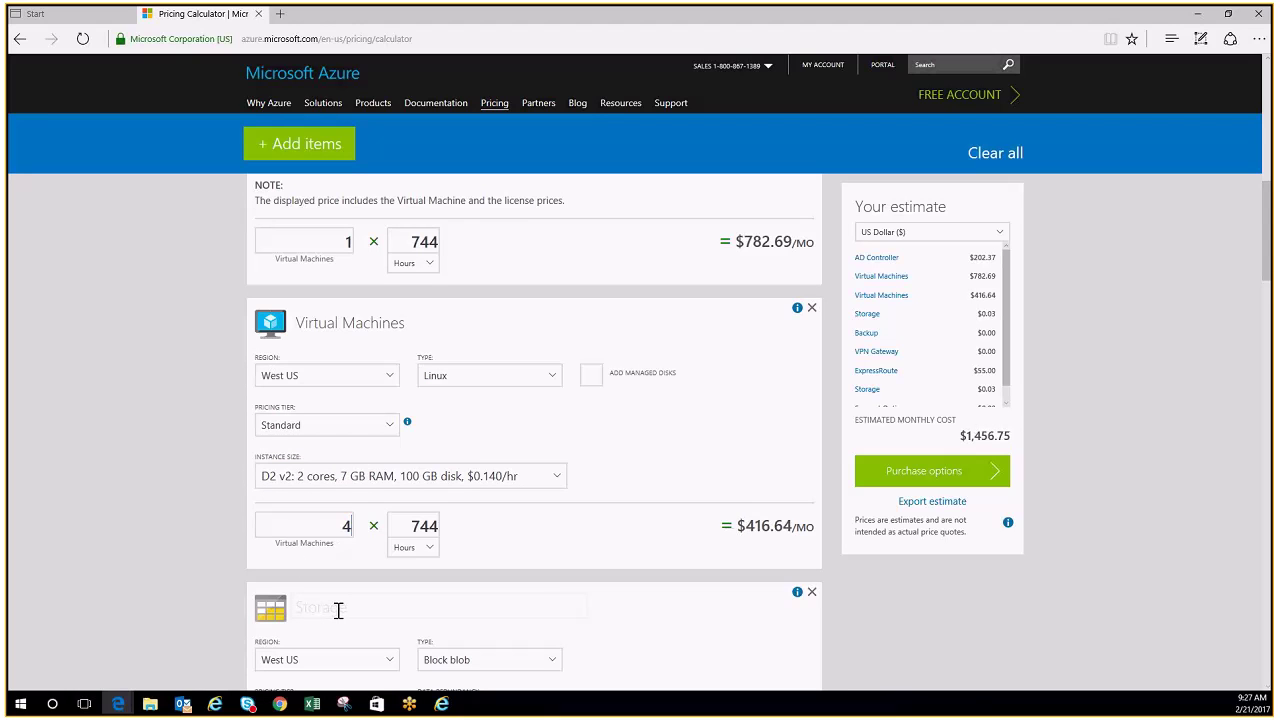
key(Tab)
click(386, 380)
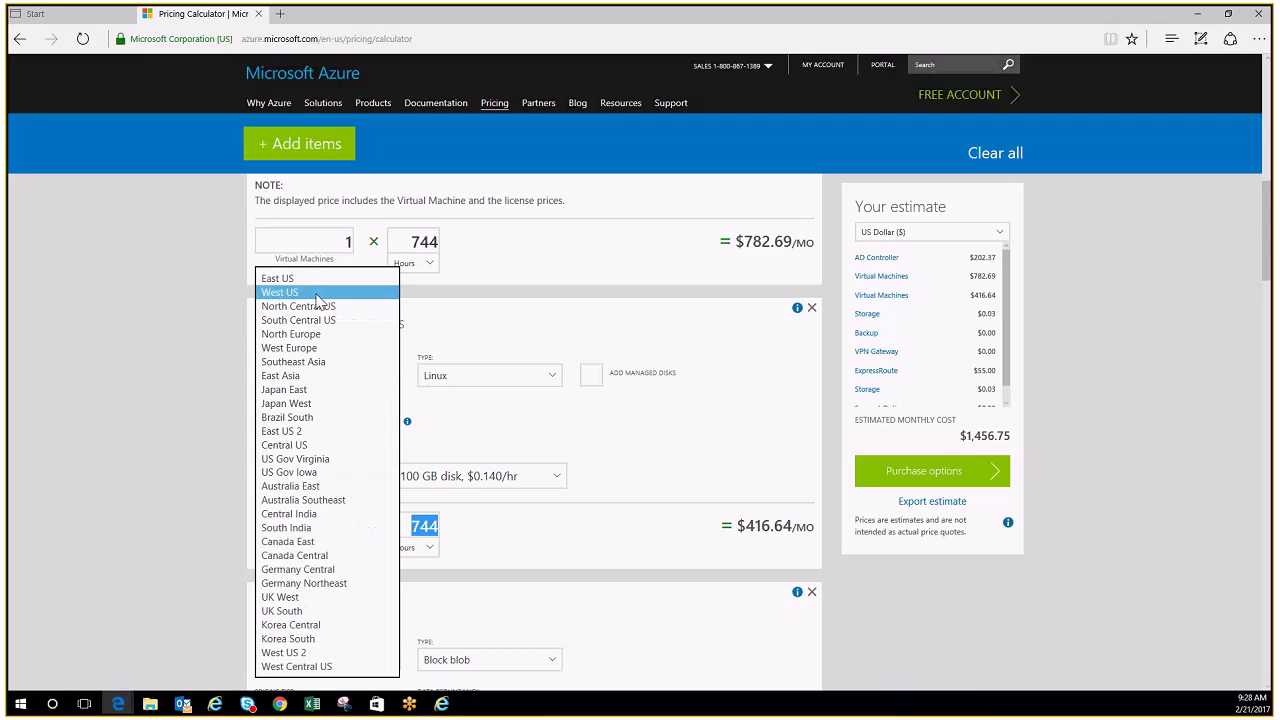
click(313, 279)
Set the first Storage item's region to East US and its type to Page Blob and Disk
scroll(557, 288, up, 2)
scroll(557, 286, up, 3)
scroll(558, 290, down, 2)
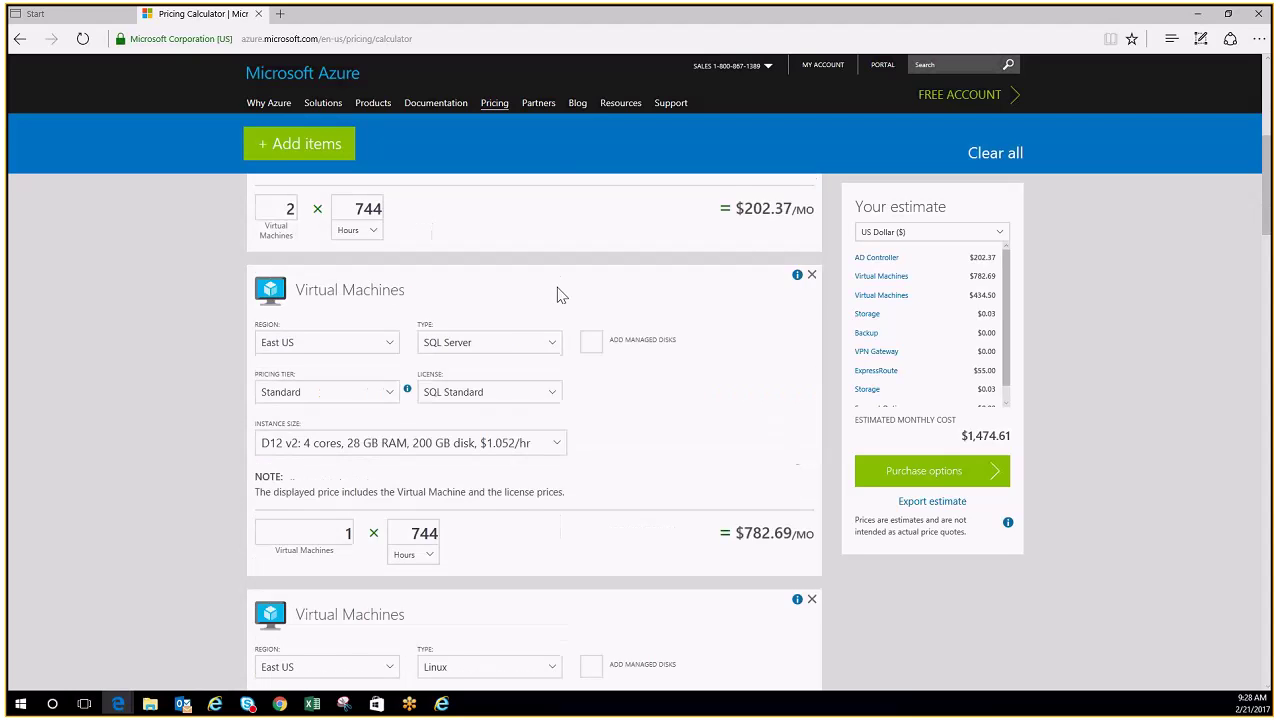
scroll(557, 290, down, 3)
scroll(557, 290, down, 3)
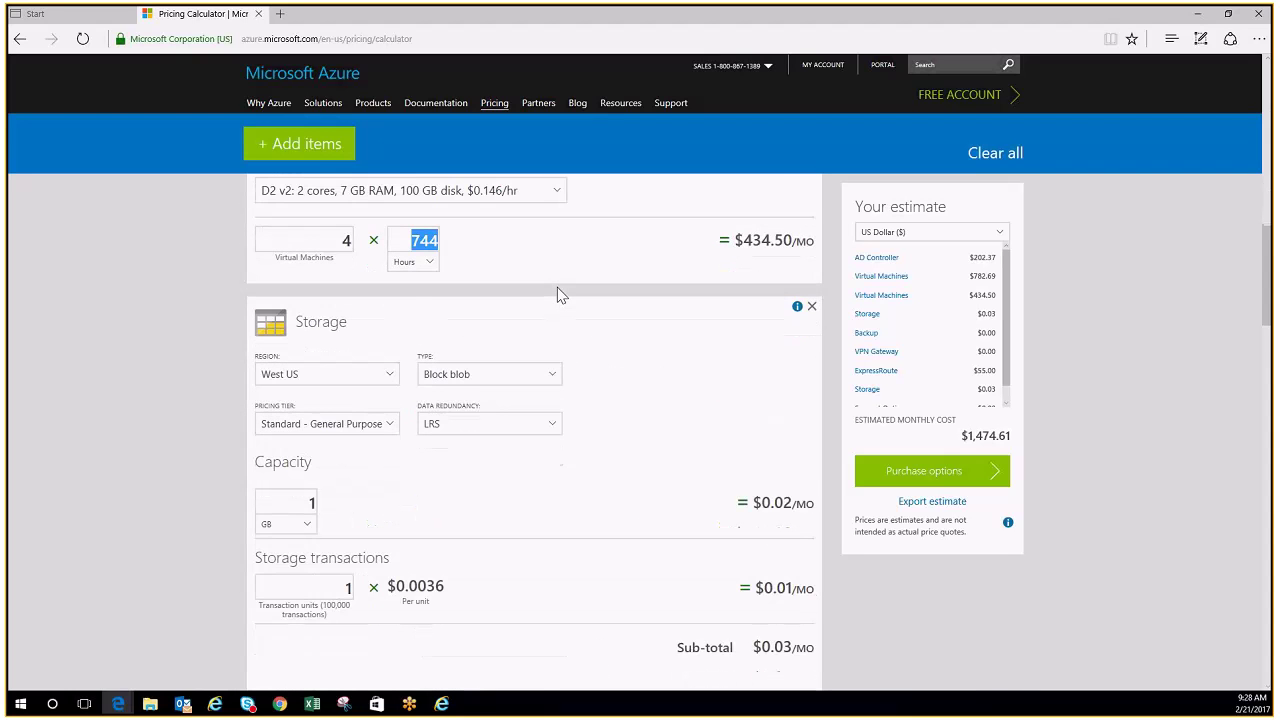
scroll(560, 293, down, 1)
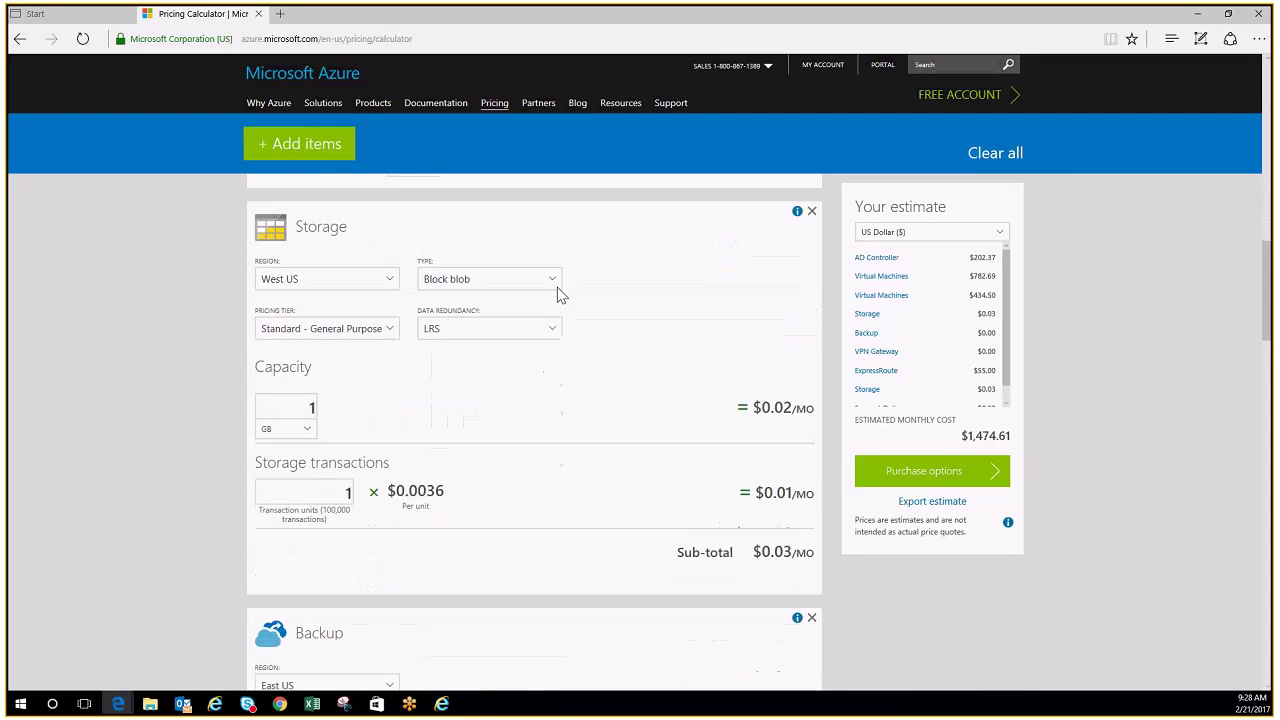
click(391, 283)
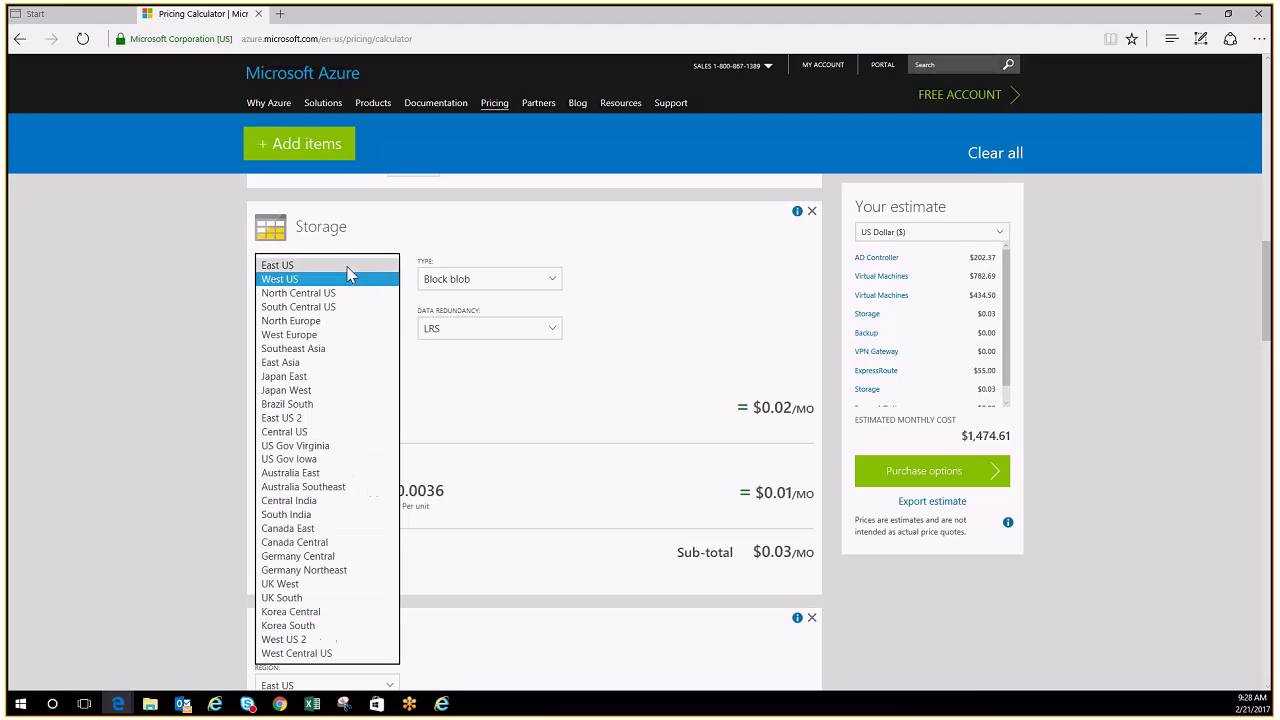
click(347, 265)
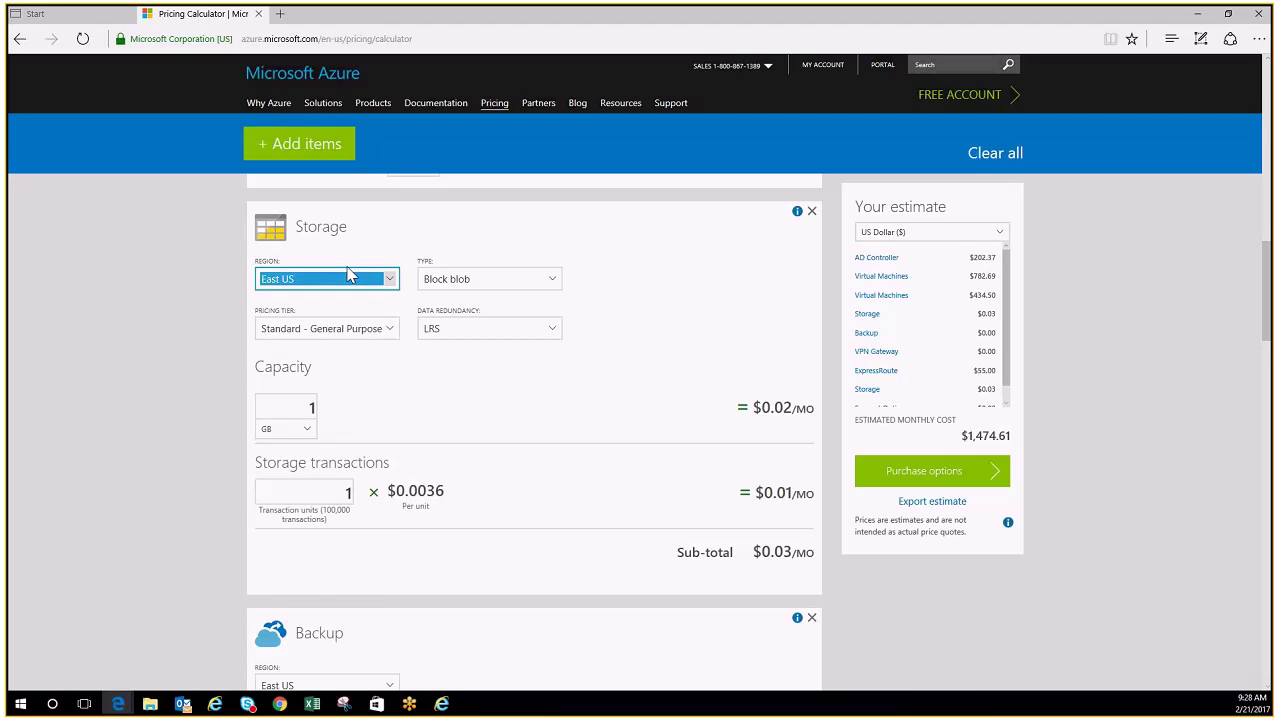
click(555, 280)
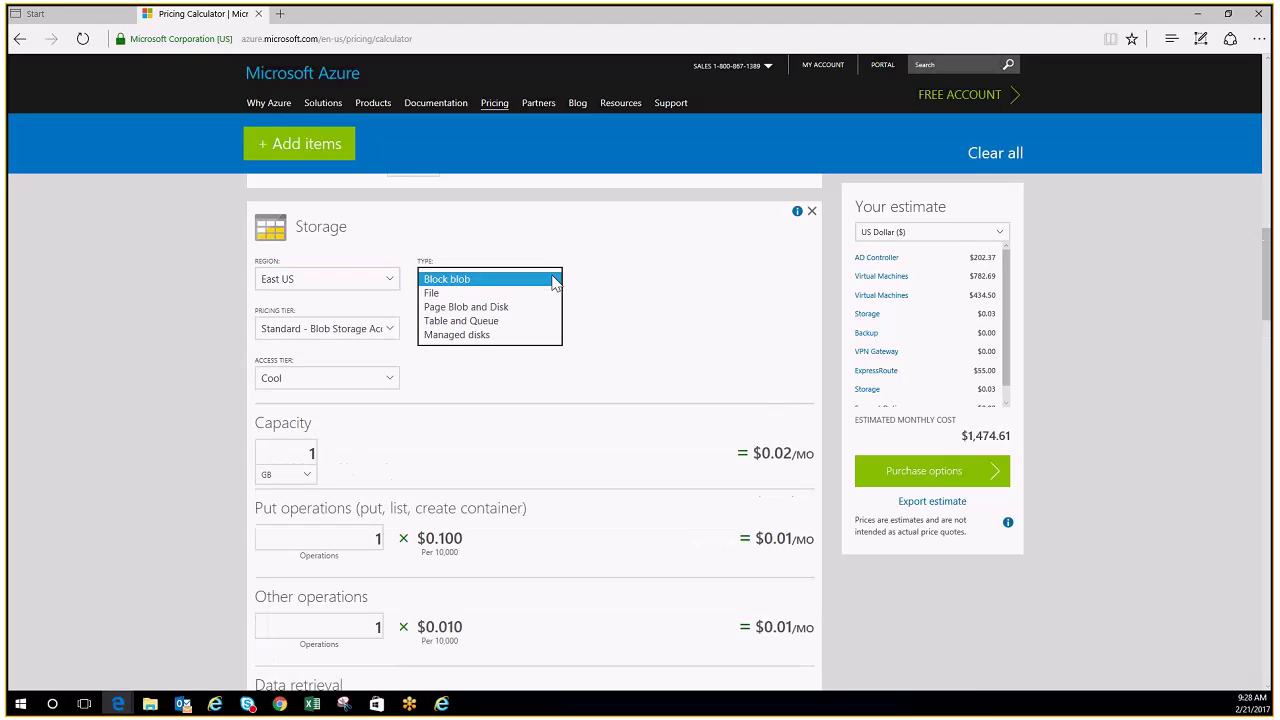
click(500, 307)
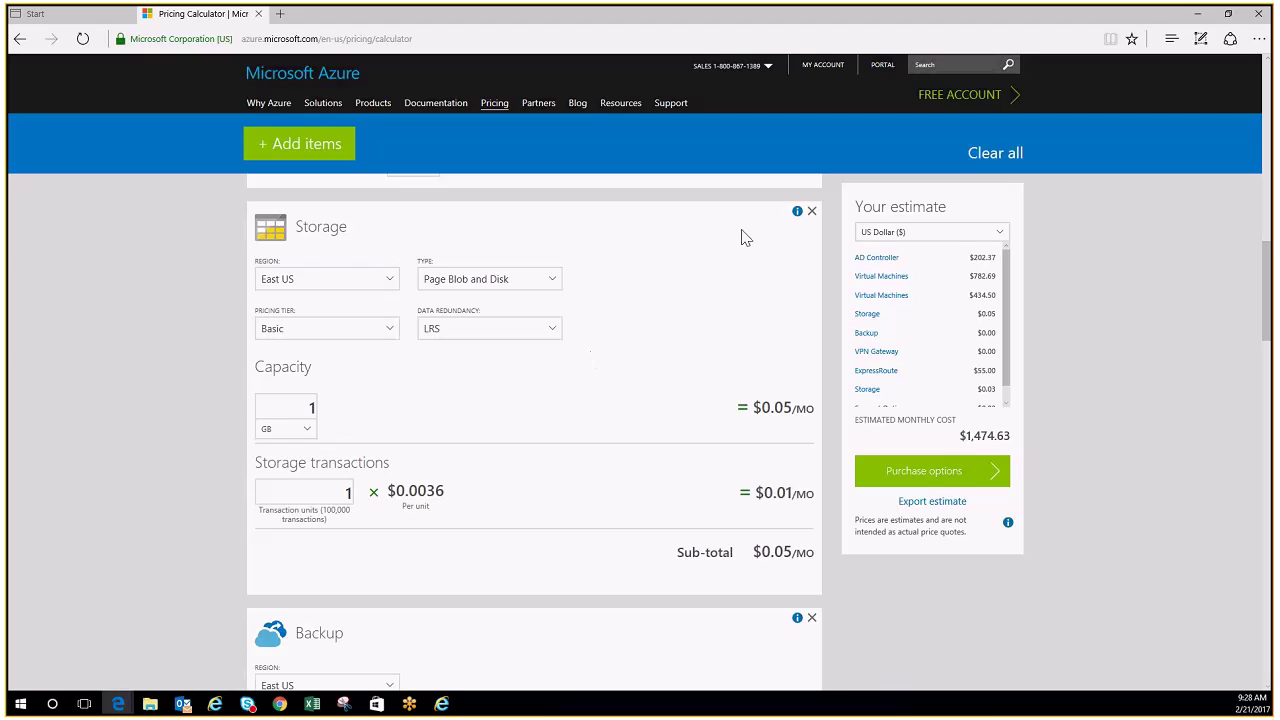
Try GRS data redundancy for the Storage item and return it to LRS
click(436, 336)
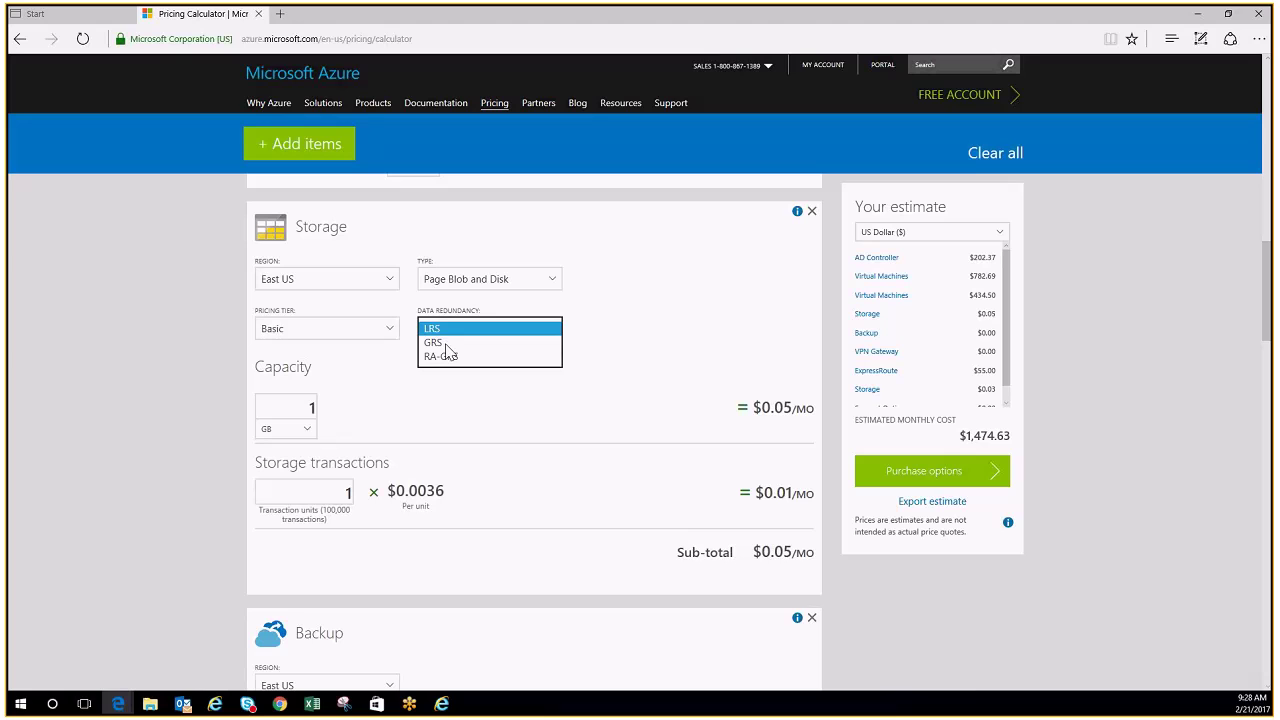
click(450, 342)
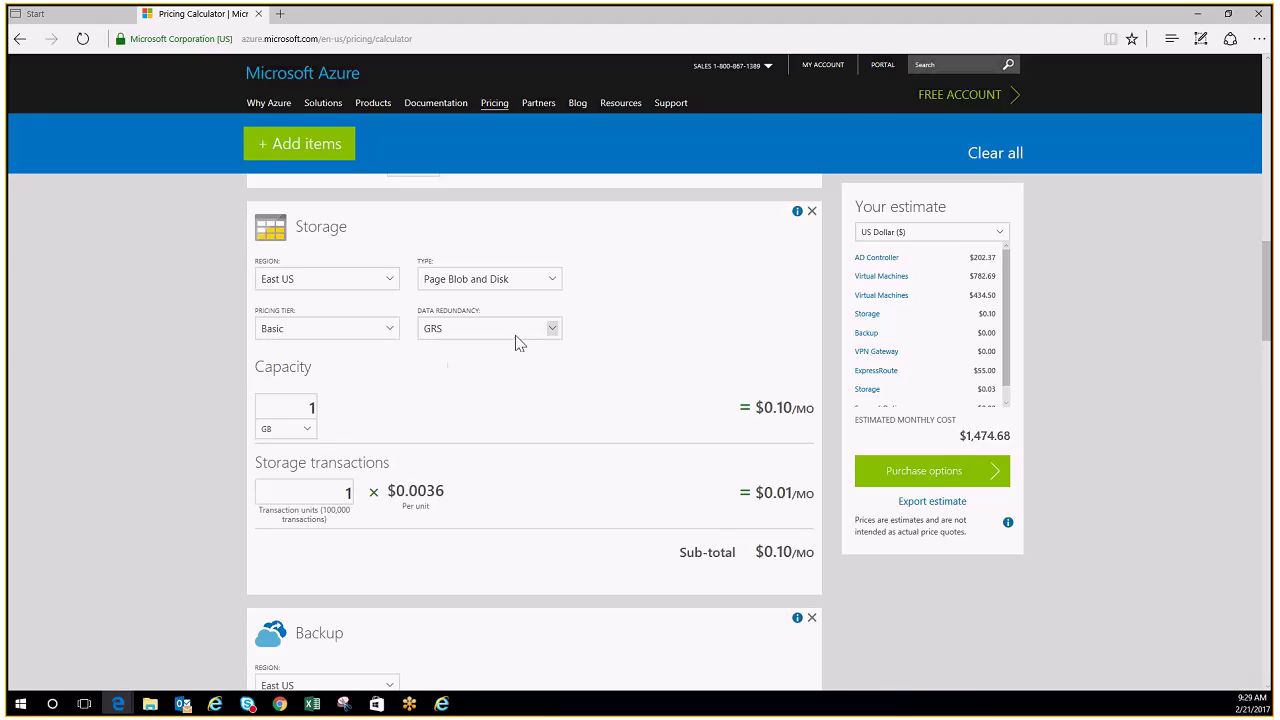
click(555, 331)
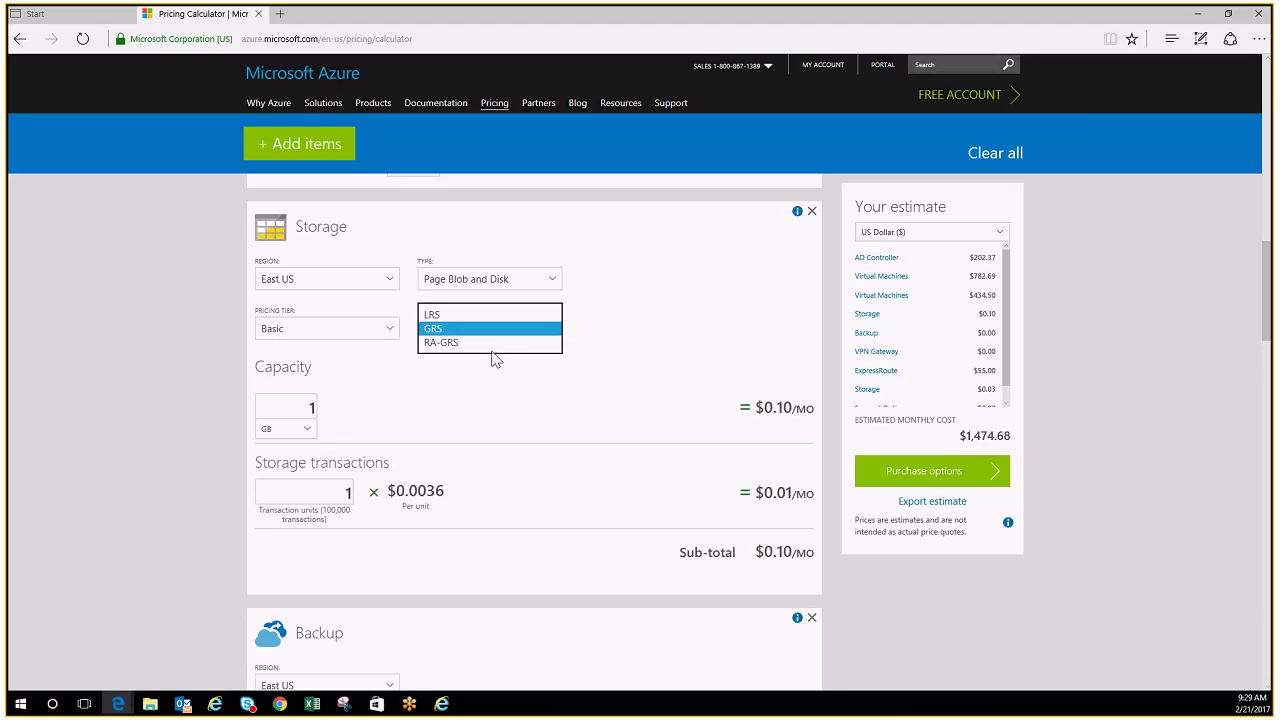
click(452, 316)
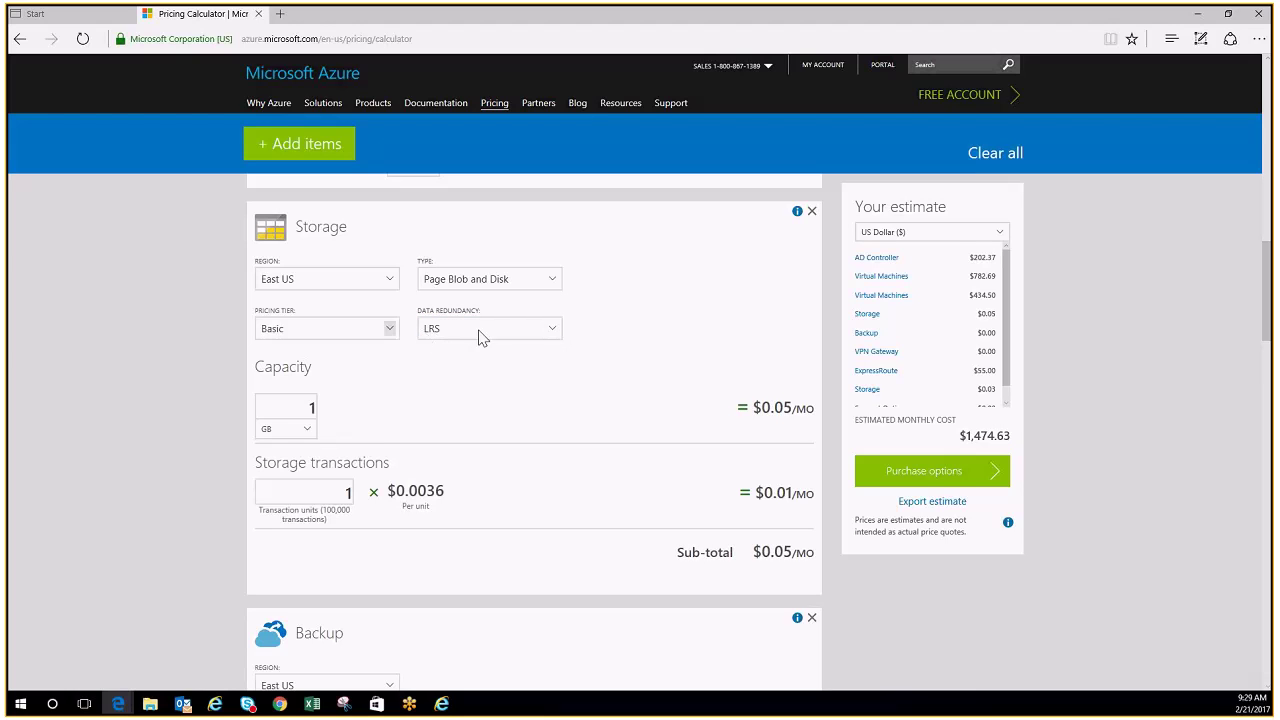
Set the Storage item's capacity to 5 TB
click(308, 430)
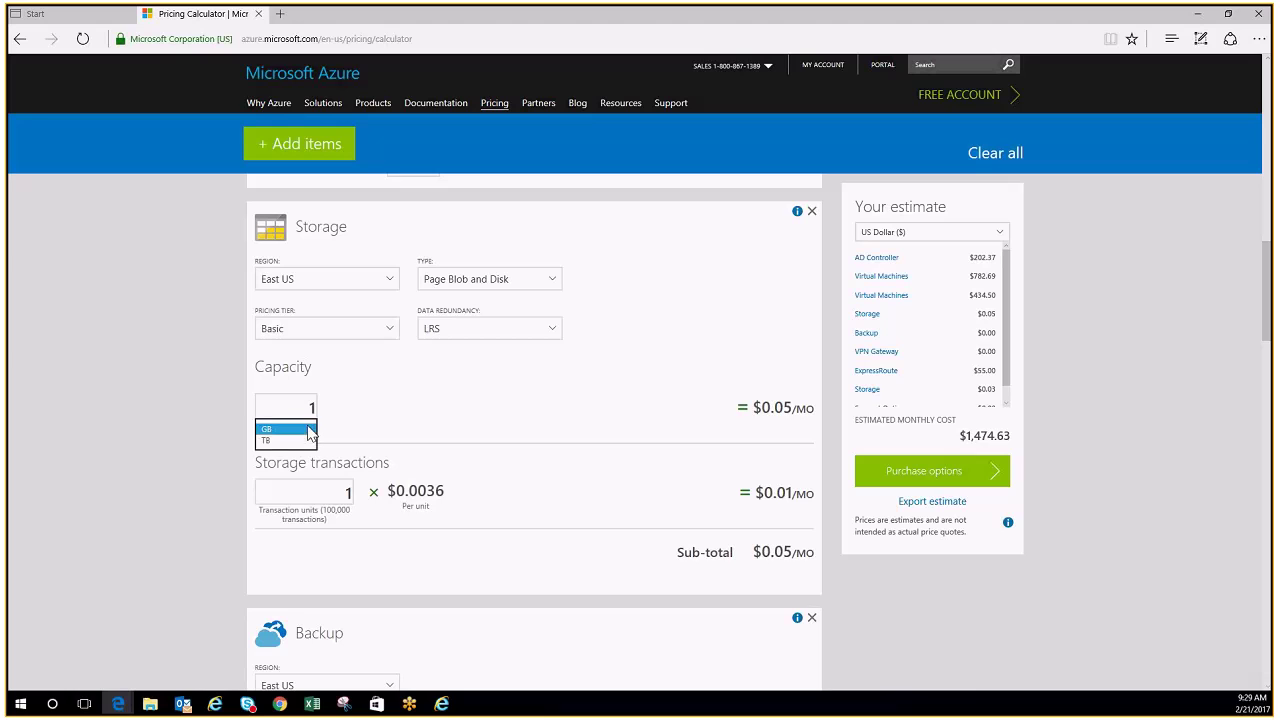
click(292, 443)
double_click(309, 407)
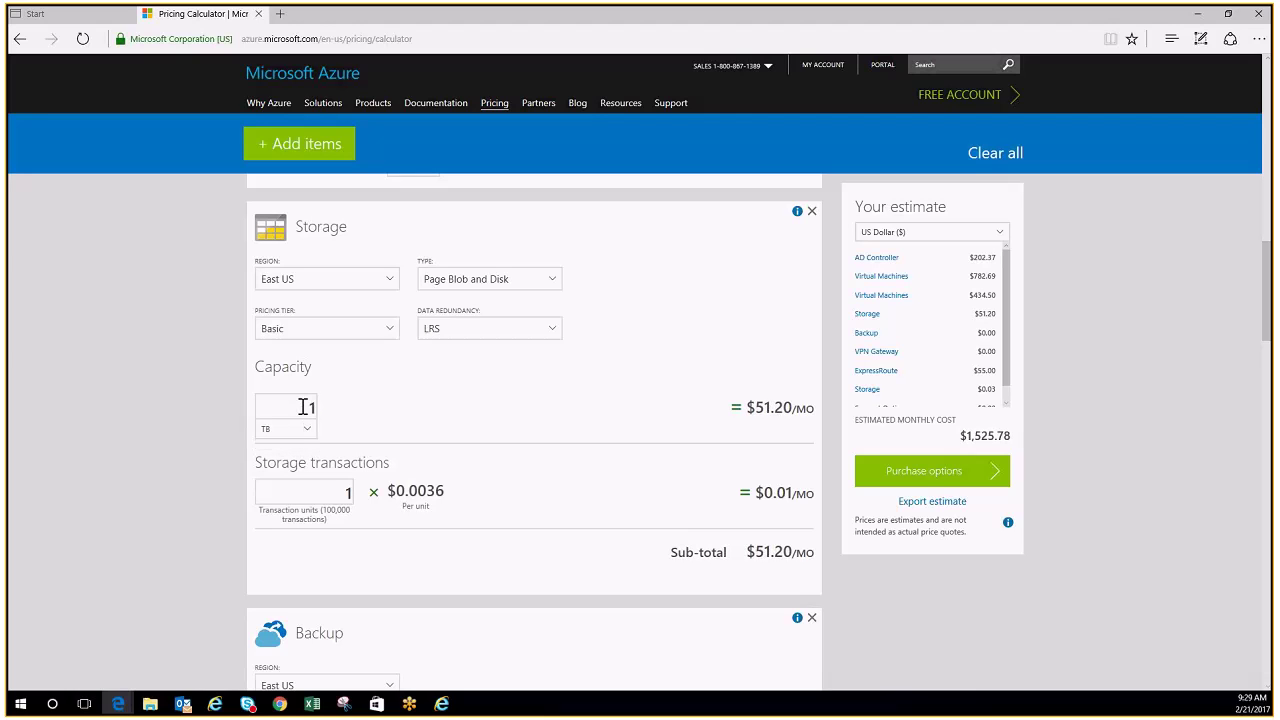
text(5)
key(Tab)
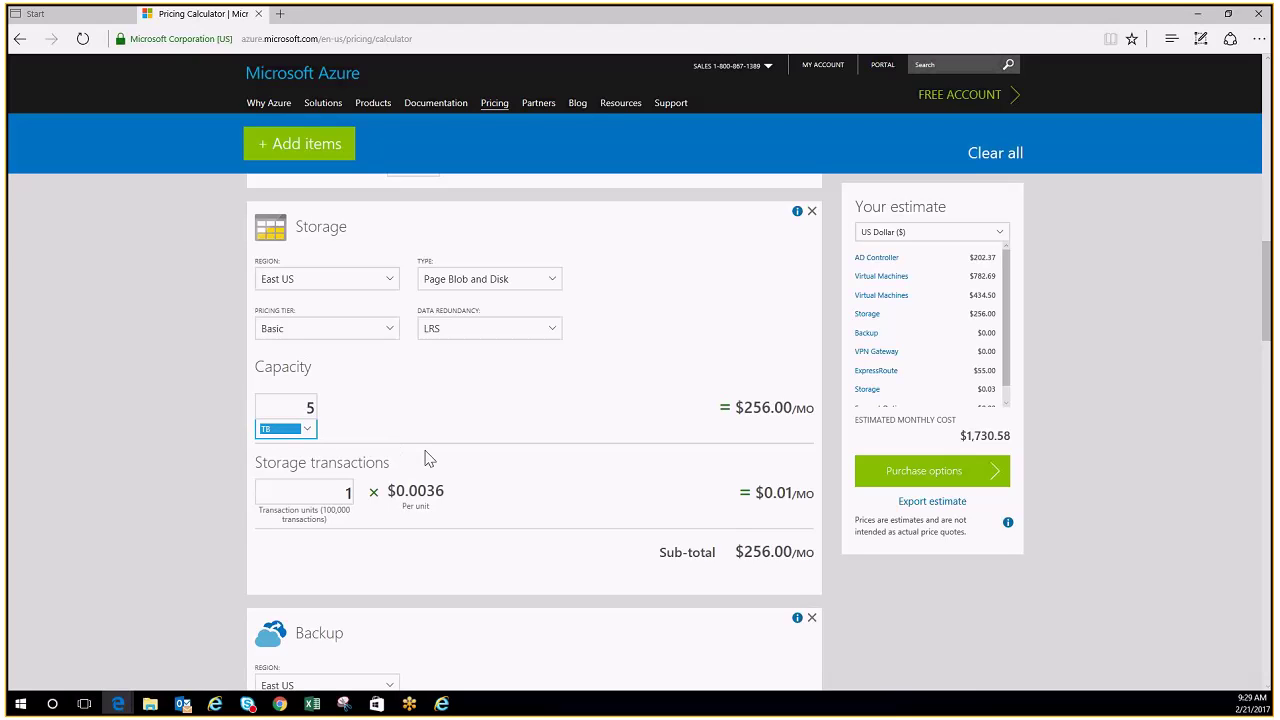
Set the Storage item's transaction units to 1000 and review its settings
scroll(463, 463, down, 2)
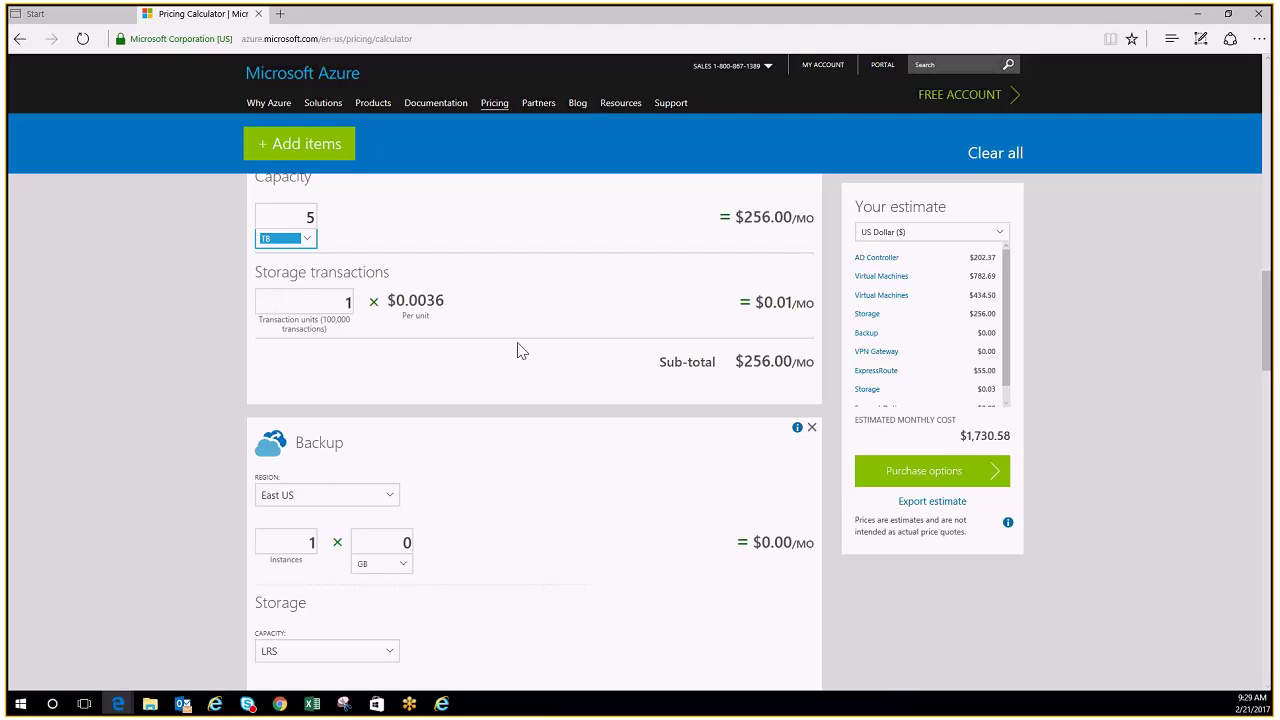
double_click(347, 302)
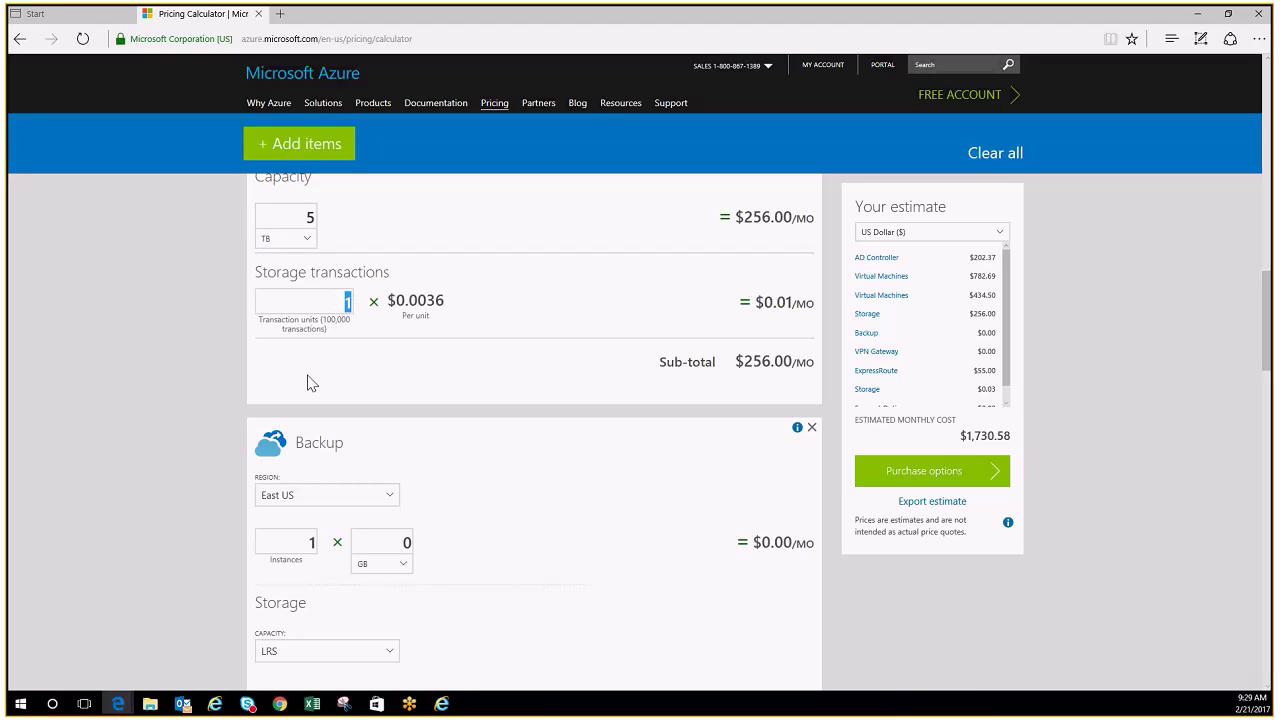
text(1000)
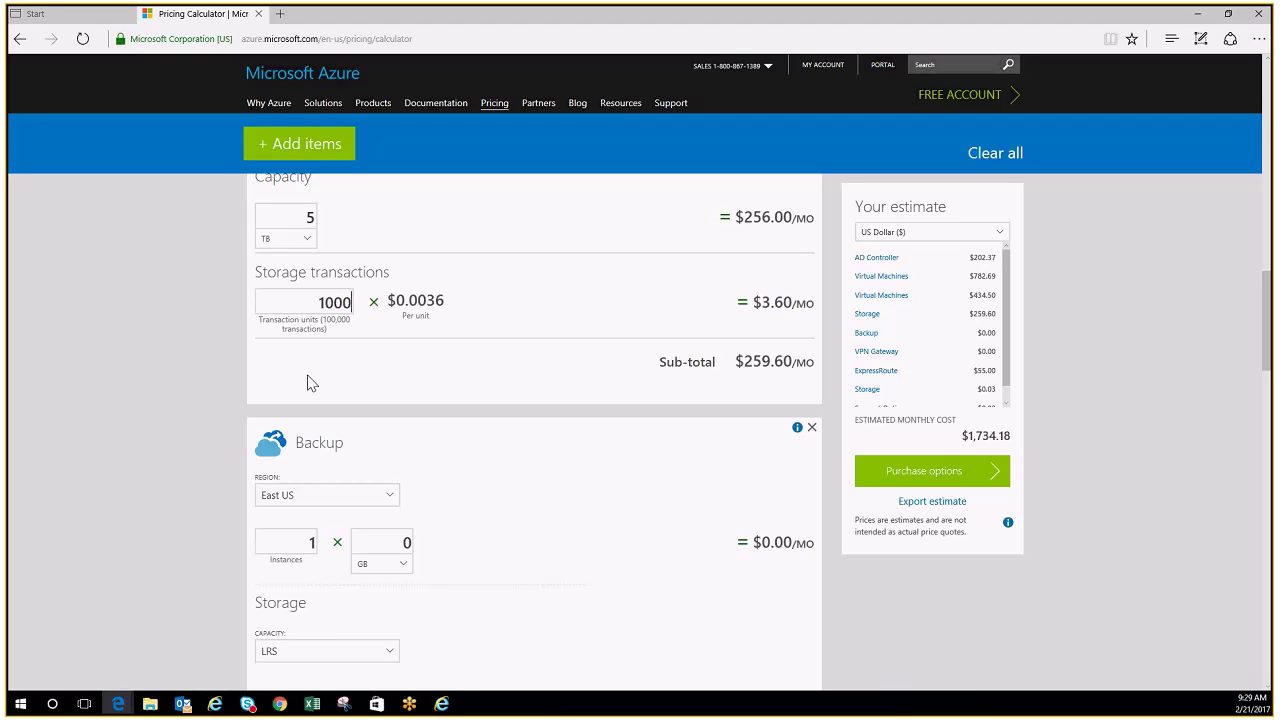
scroll(308, 383, up, 3)
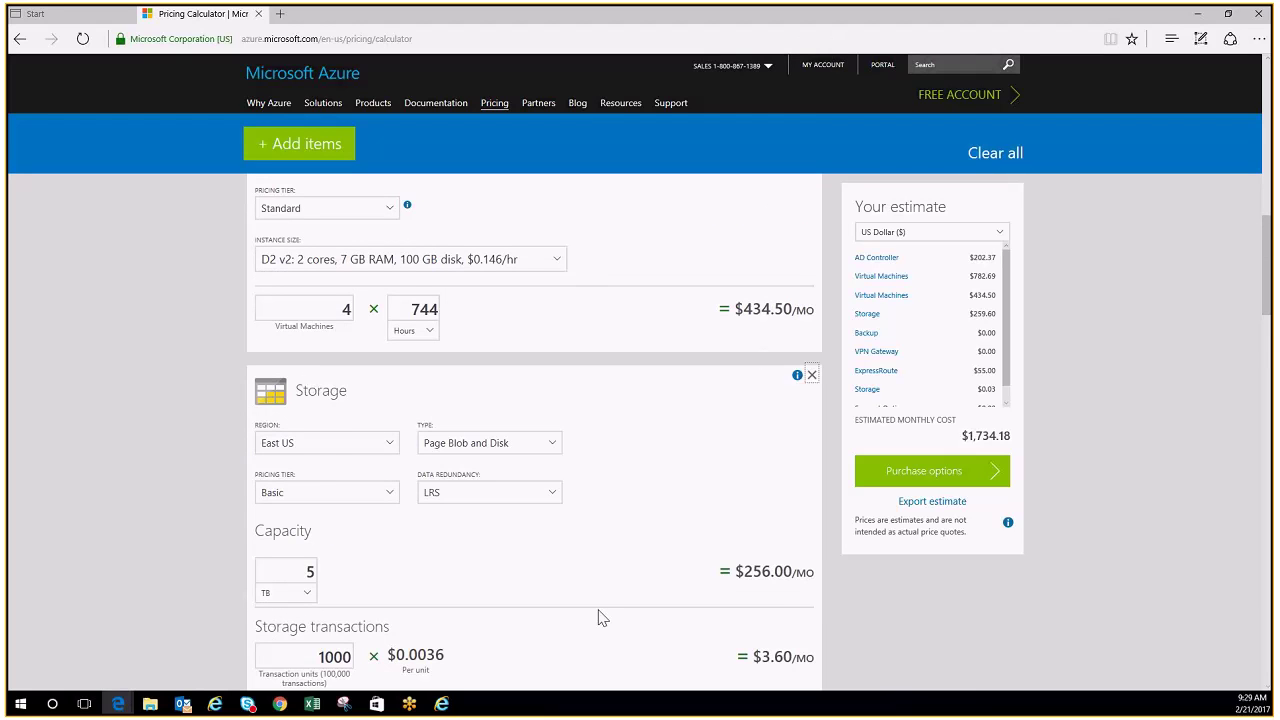
scroll(554, 571, down, 2)
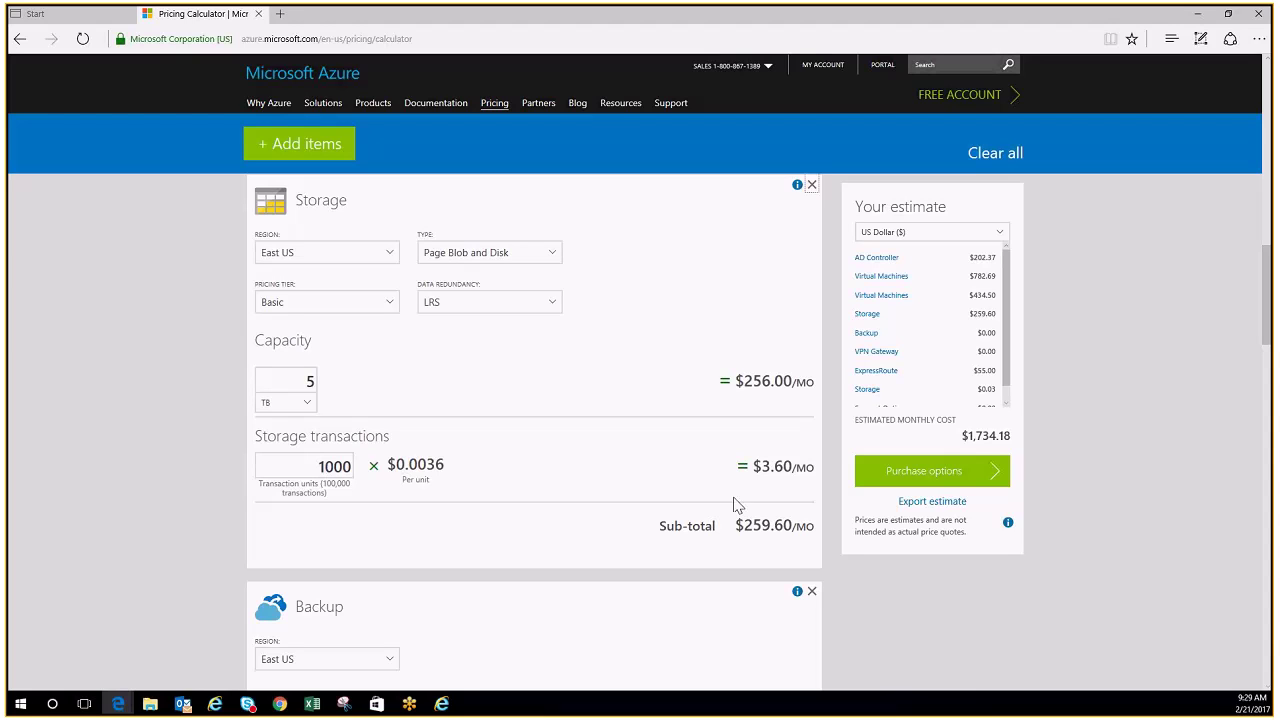
Try 100000 transaction units for the Storage item, reduce them to 10000 and highlight the monthly transaction cost
click(328, 466)
text(000)
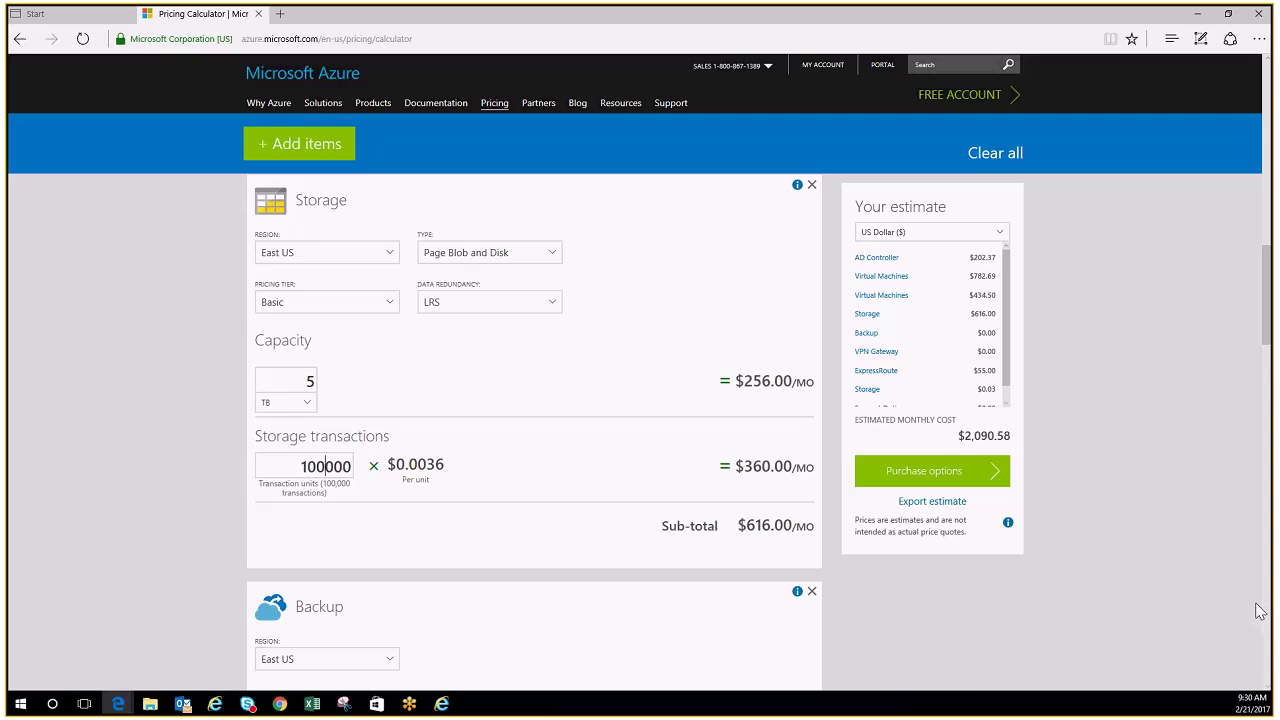
key(BackSpace)
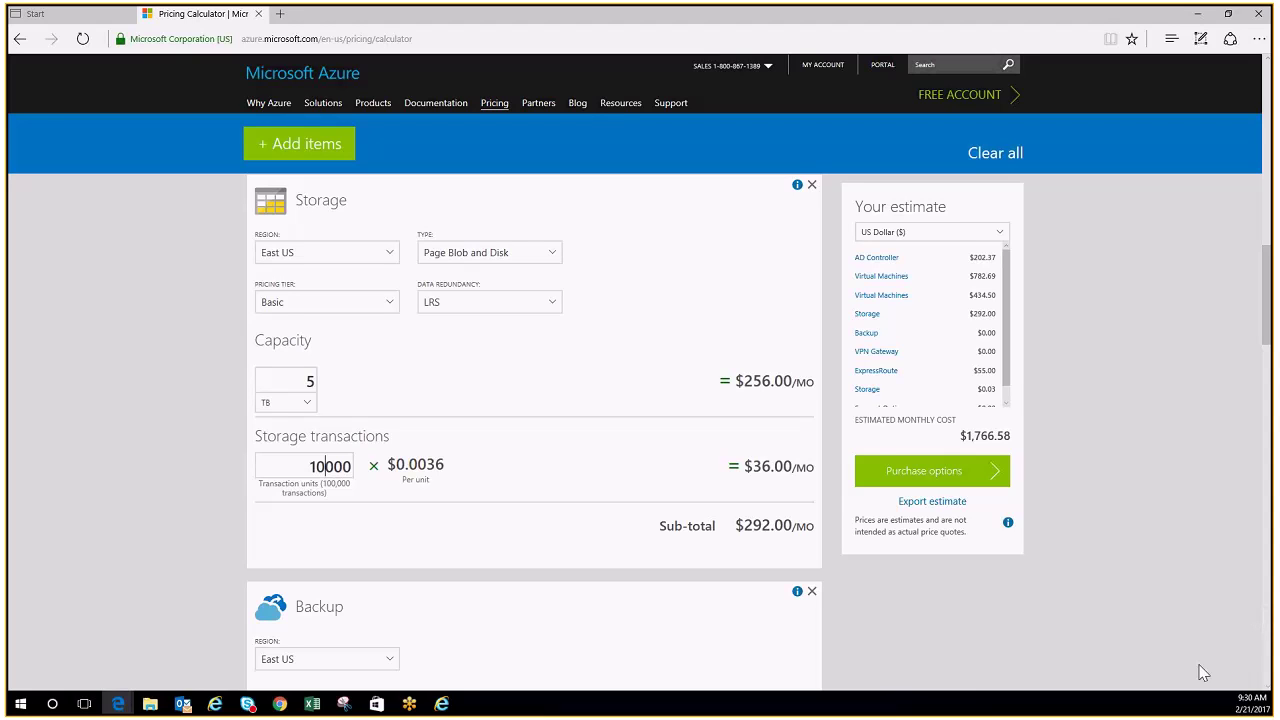
drag(740, 465, 797, 472)
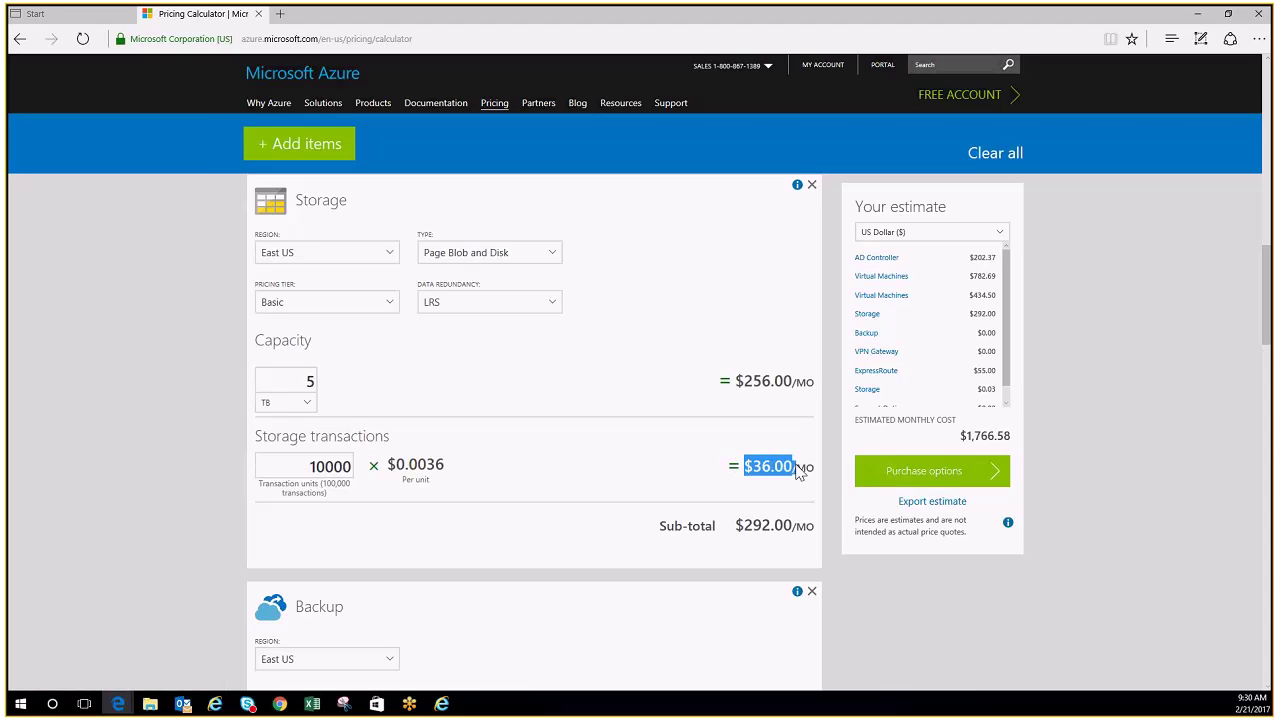
Review the virtual machine instance sizes and quantities and the Storage item's capacity configured in the estimate
click(529, 447)
scroll(597, 459, down, 4)
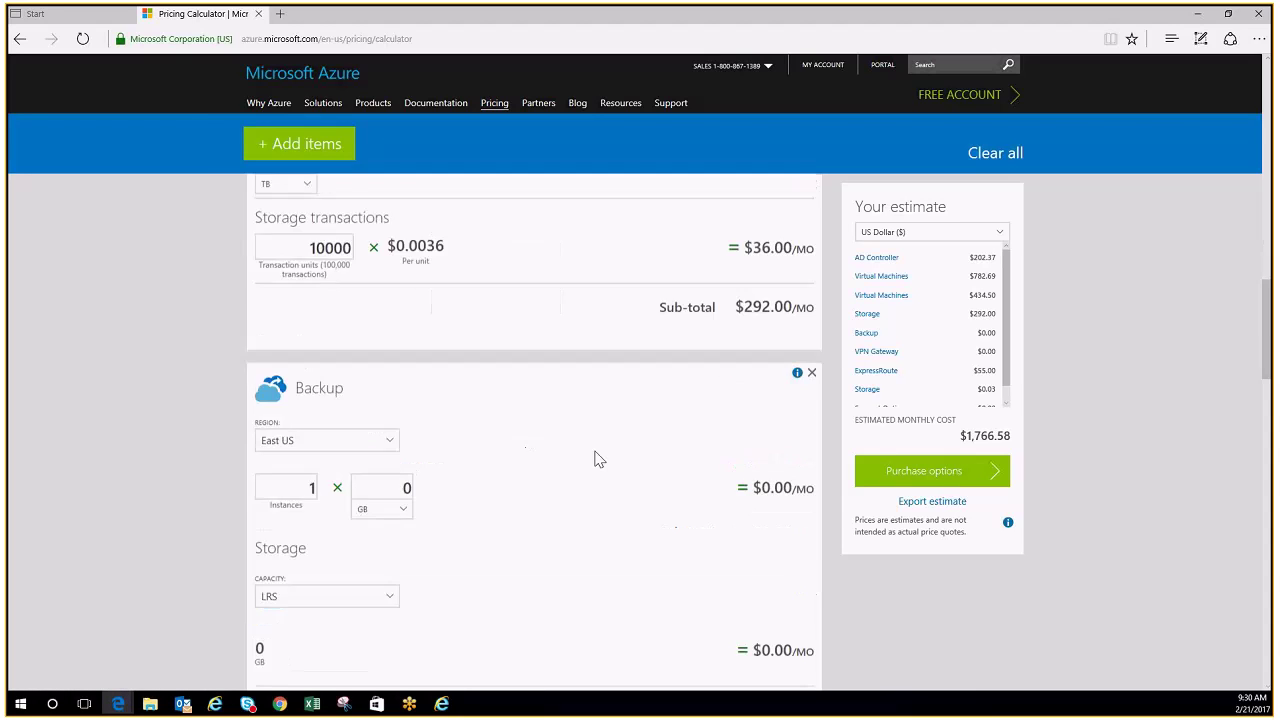
scroll(597, 459, up, 3)
scroll(597, 459, up, 6)
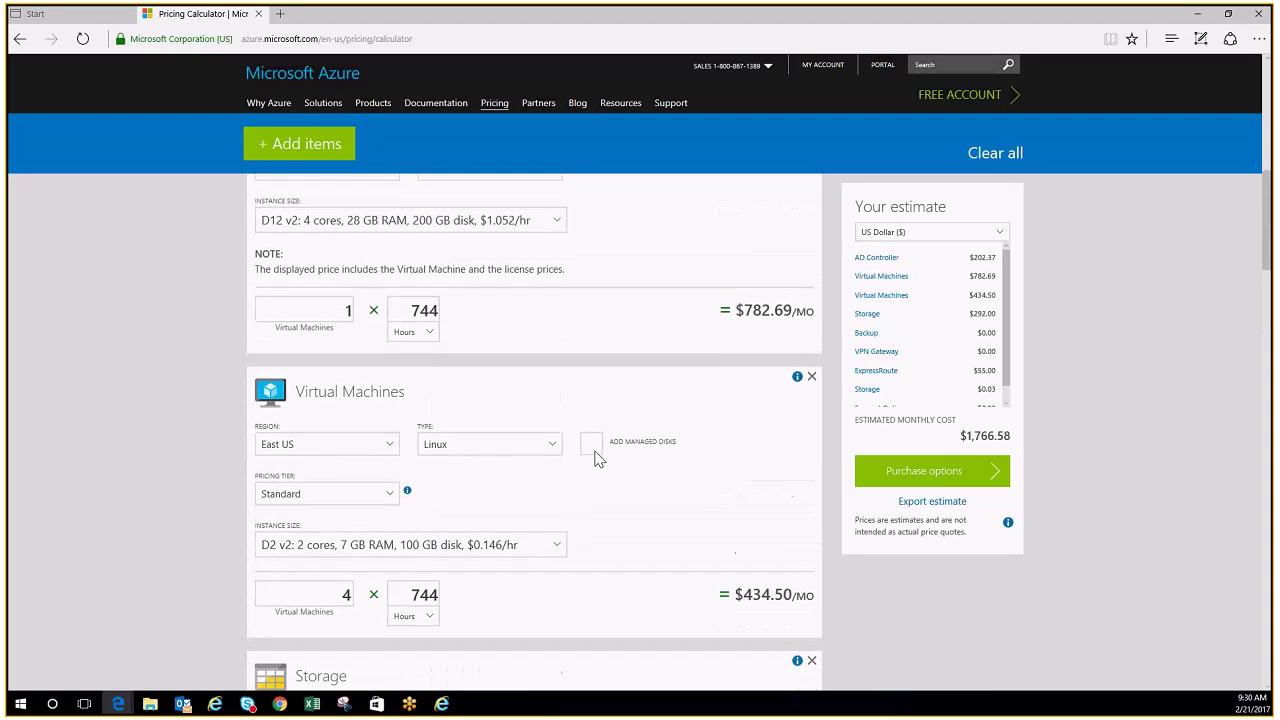
scroll(597, 459, down, 4)
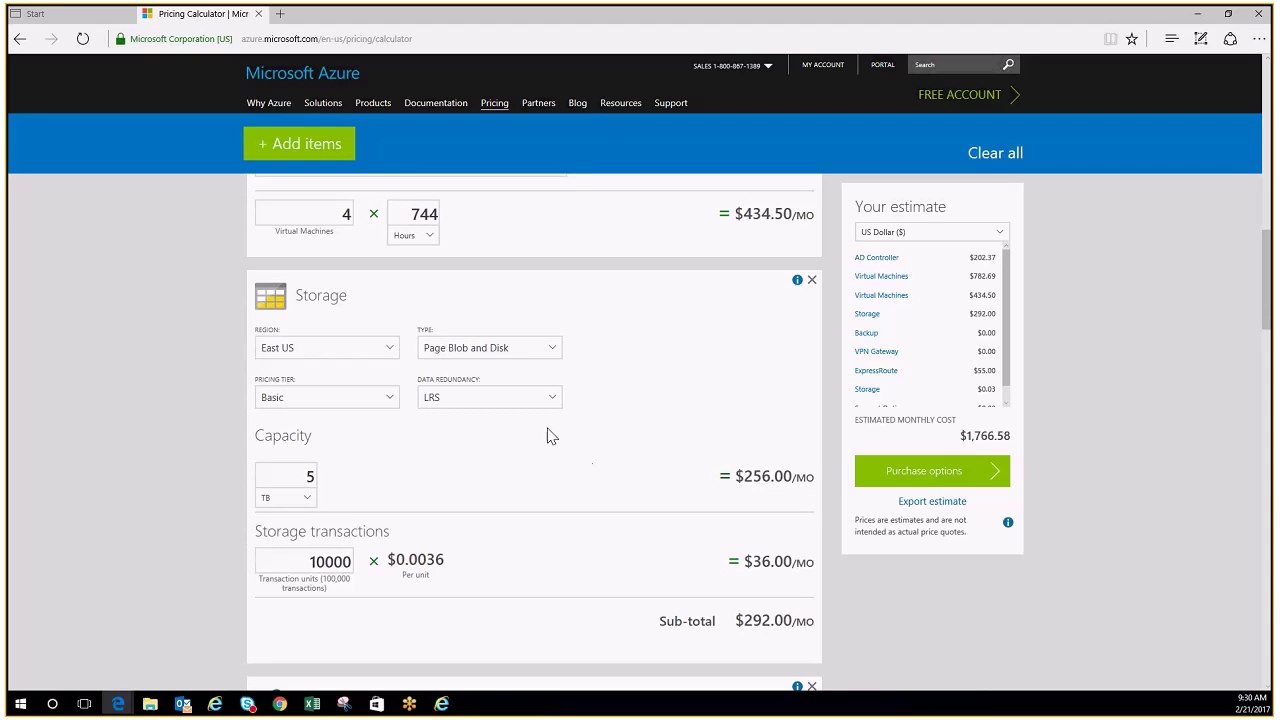
scroll(549, 435, up, 6)
scroll(549, 435, up, 4)
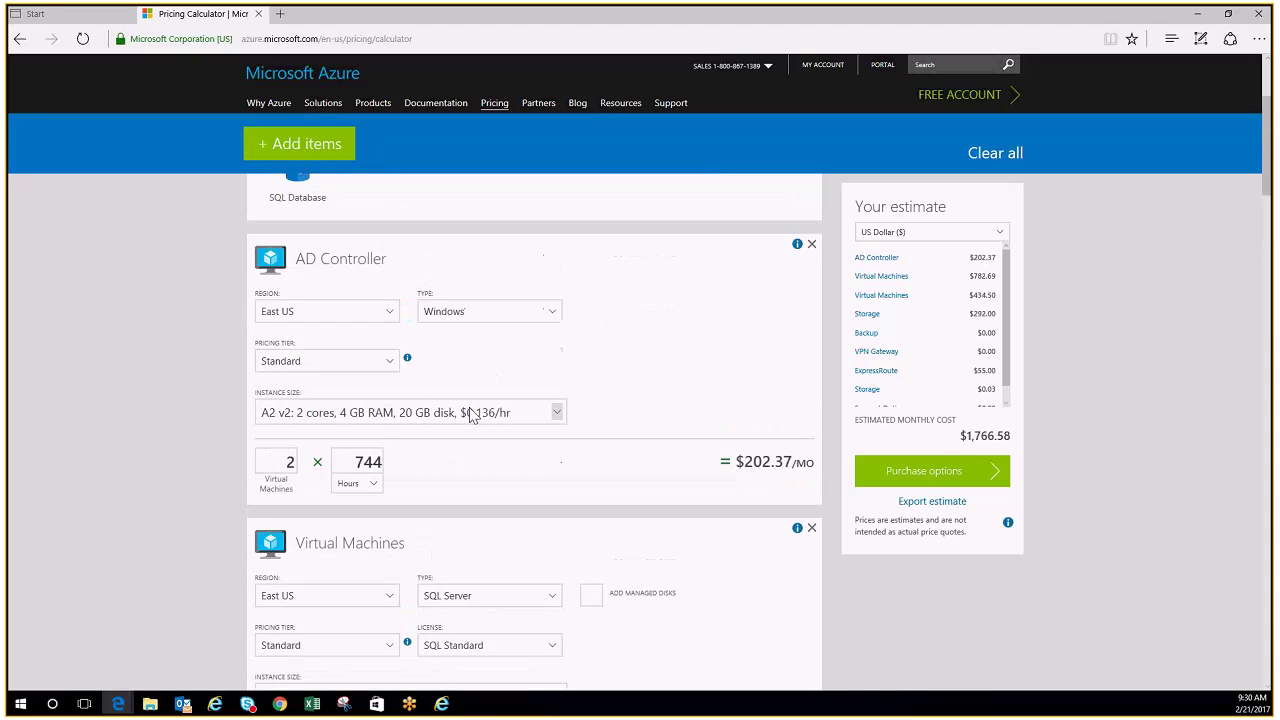
scroll(471, 414, up, 2)
scroll(460, 440, down, 3)
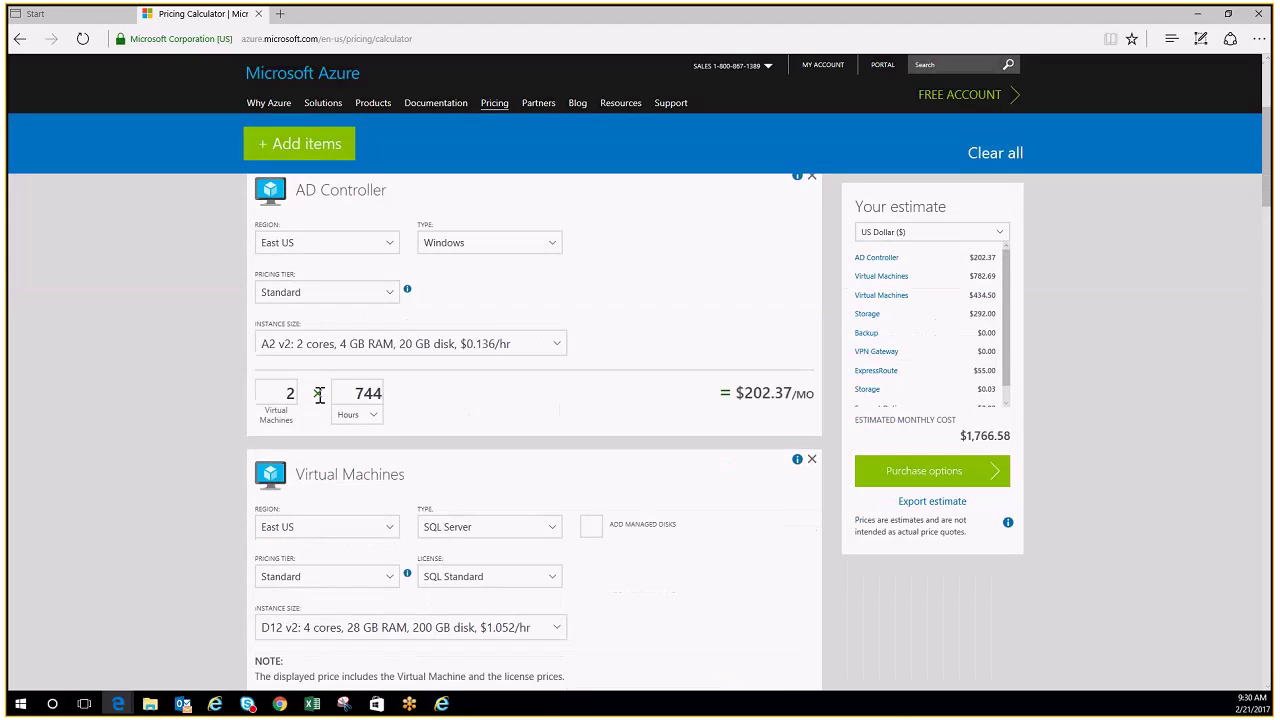
scroll(451, 460, down, 2)
scroll(447, 462, down, 1)
scroll(447, 465, down, 1)
scroll(447, 465, down, 3)
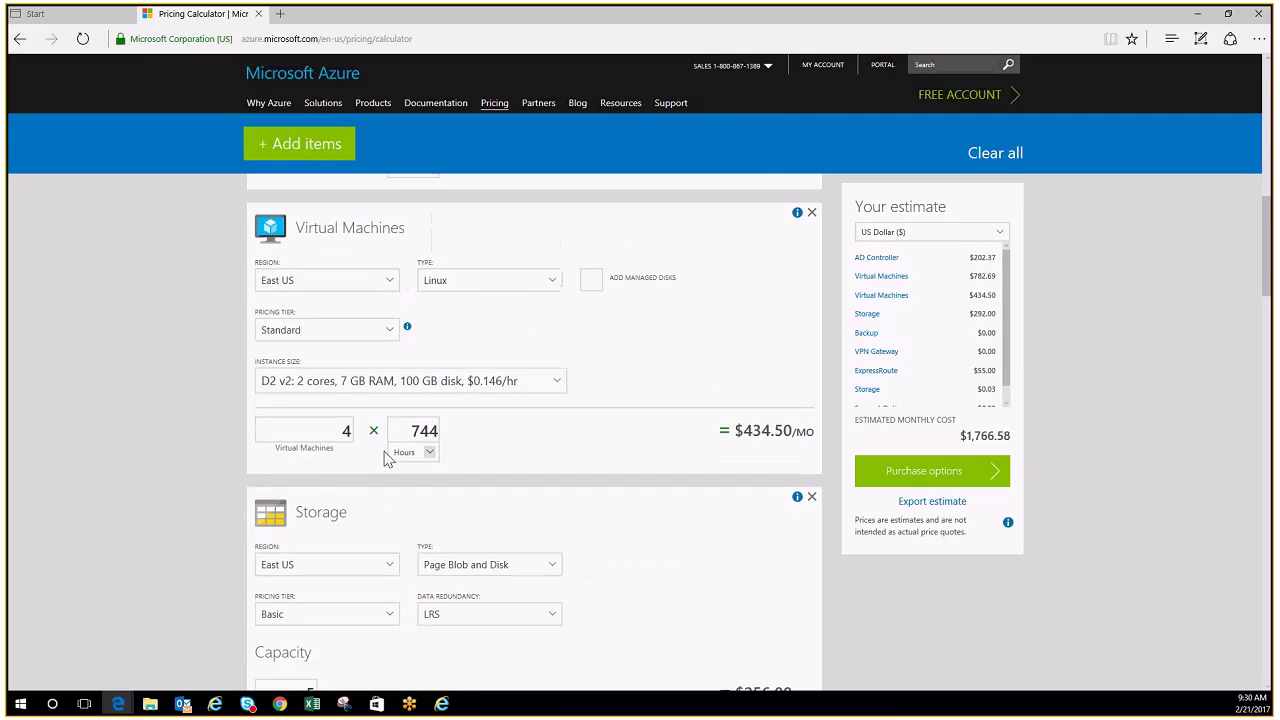
Set the Backup item to 7 instances of 715 GB each with GRS storage
scroll(505, 466, down, 7)
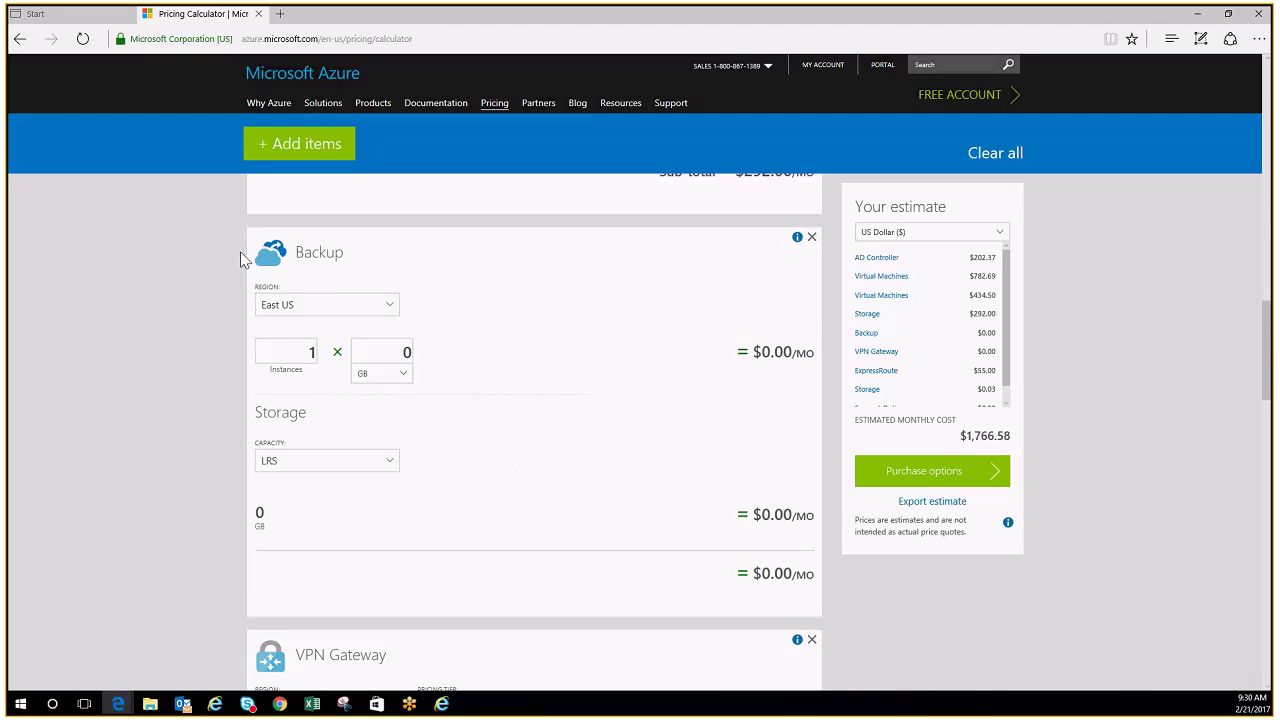
key(Tab)
text(7)
key(Tab)
text(715)
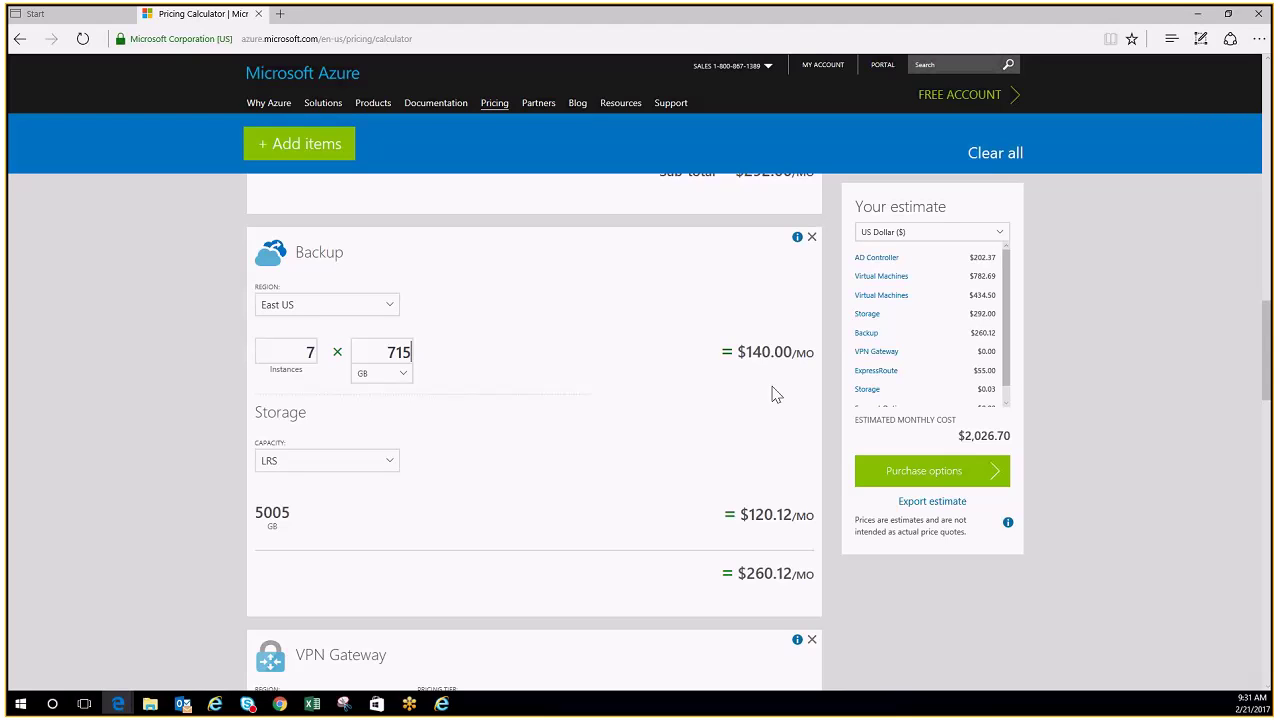
key(Tab)
click(392, 464)
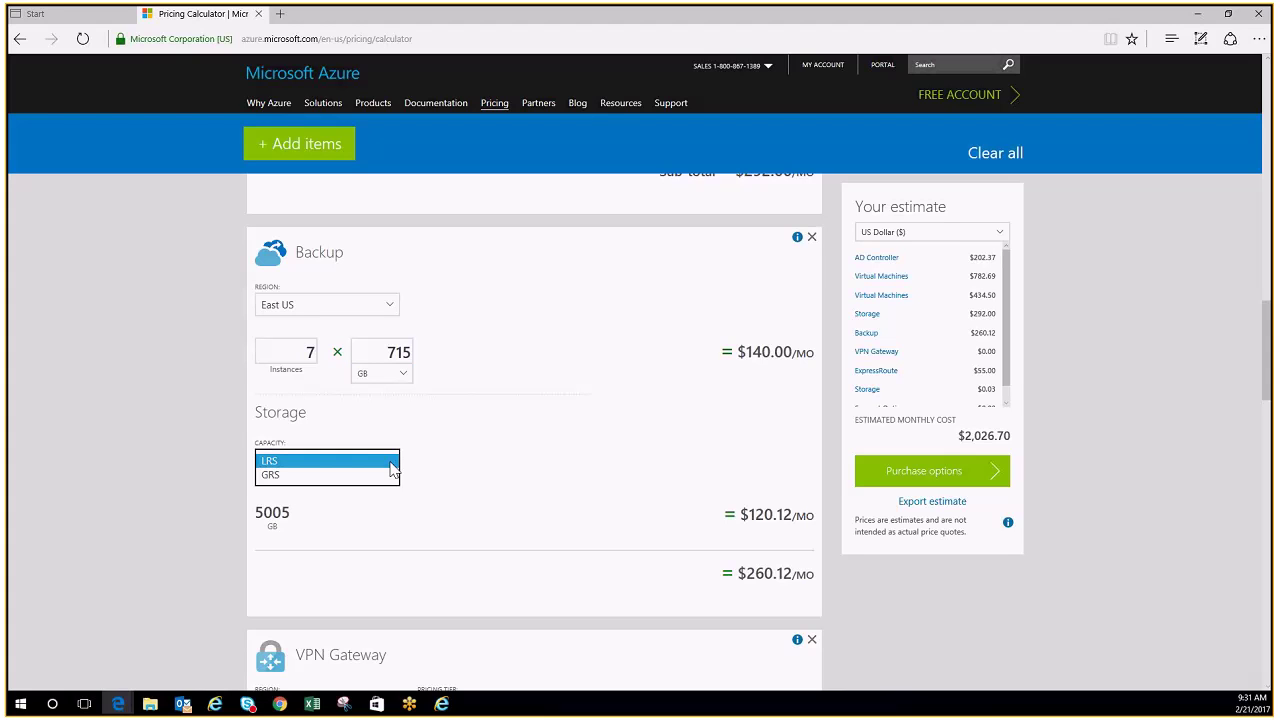
click(271, 478)
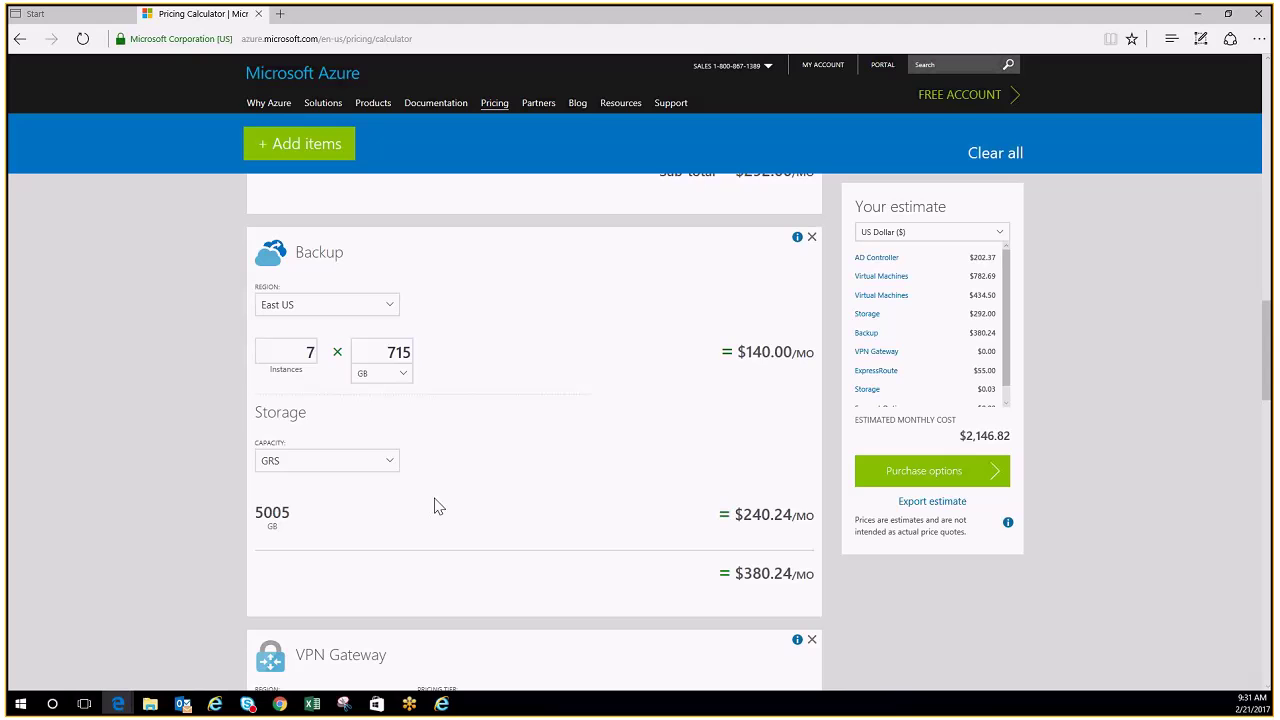
Set the VPN Gateway to 744 gateway hours, try the High Performance tier and settle on Ultra Performance
scroll(465, 485, down, 3)
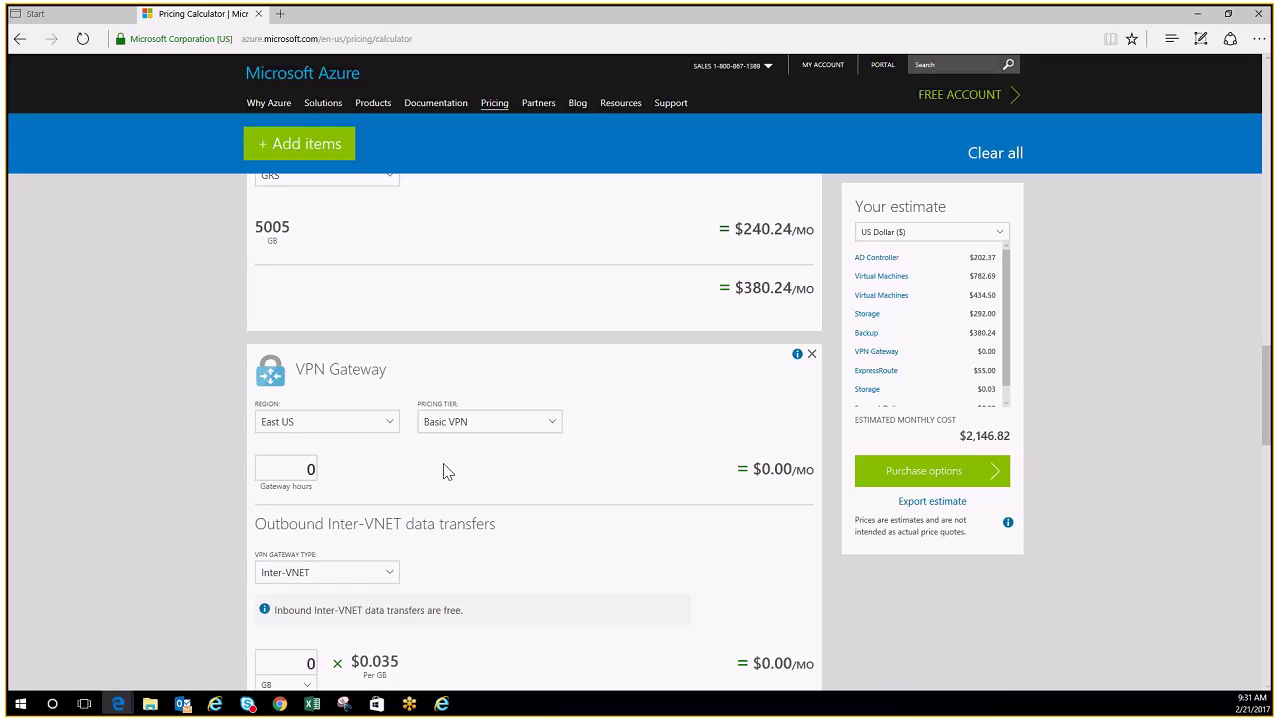
click(296, 468)
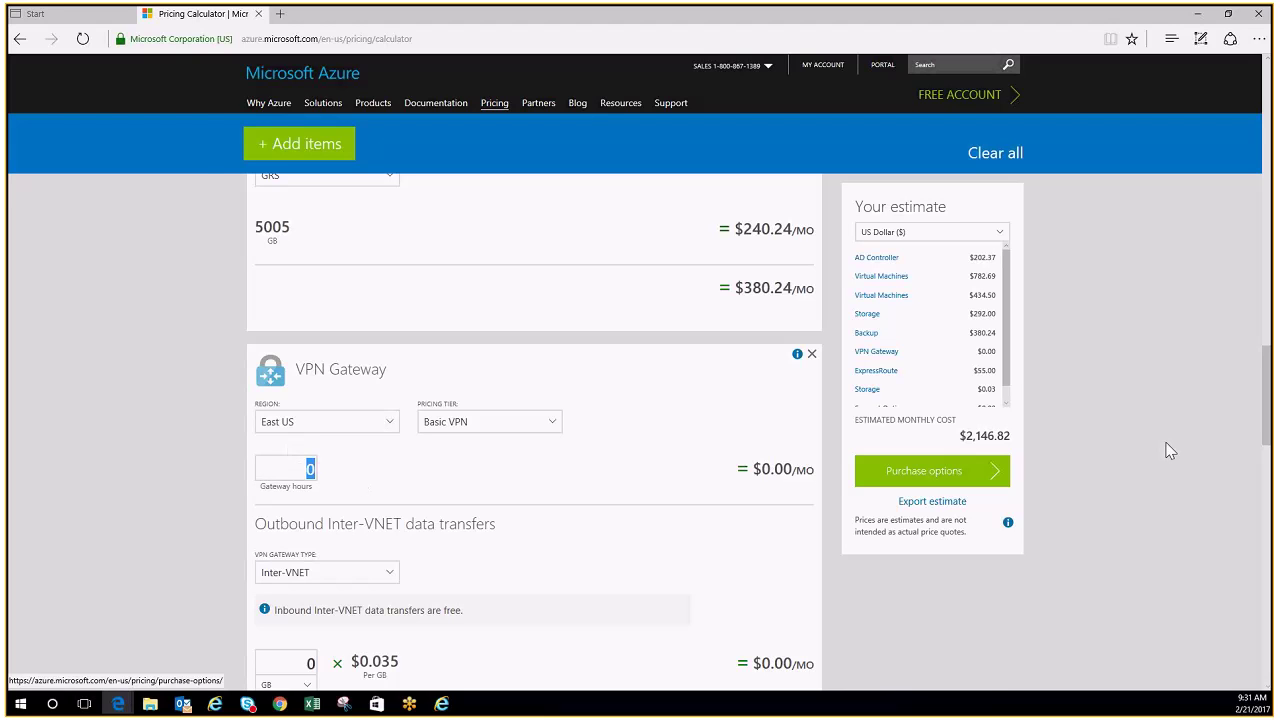
text(744)
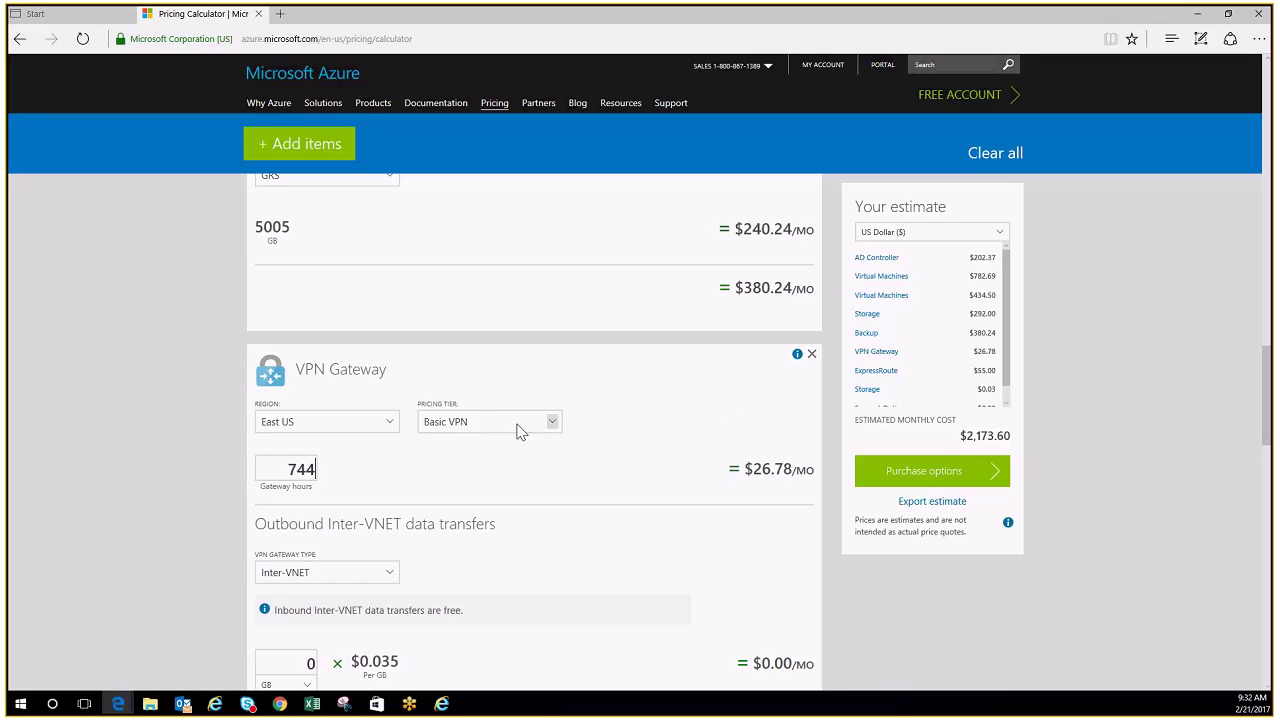
click(552, 423)
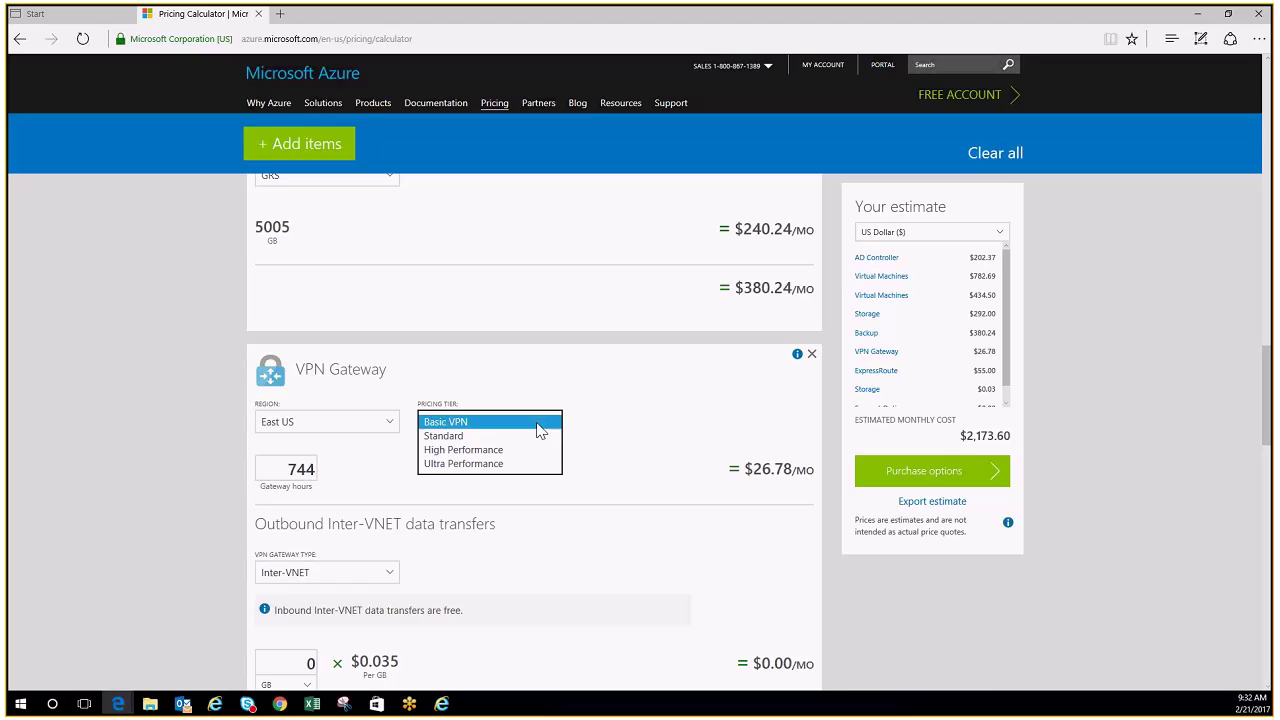
click(471, 452)
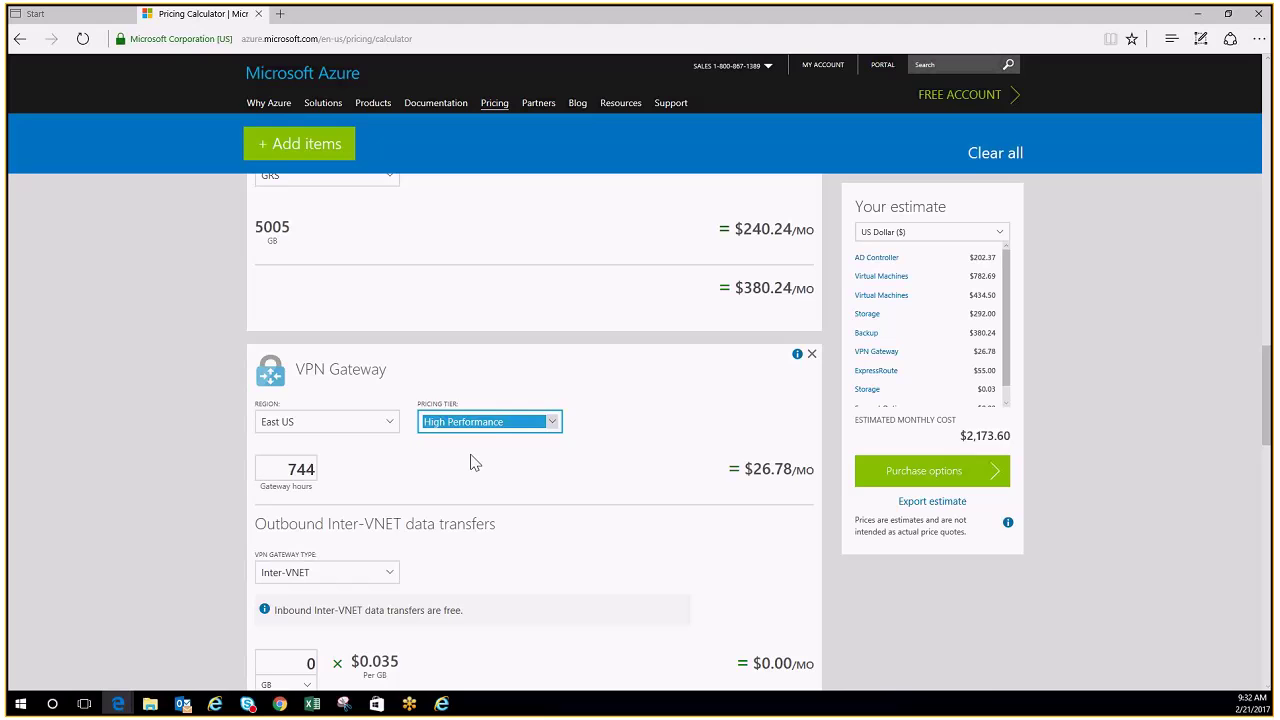
click(555, 425)
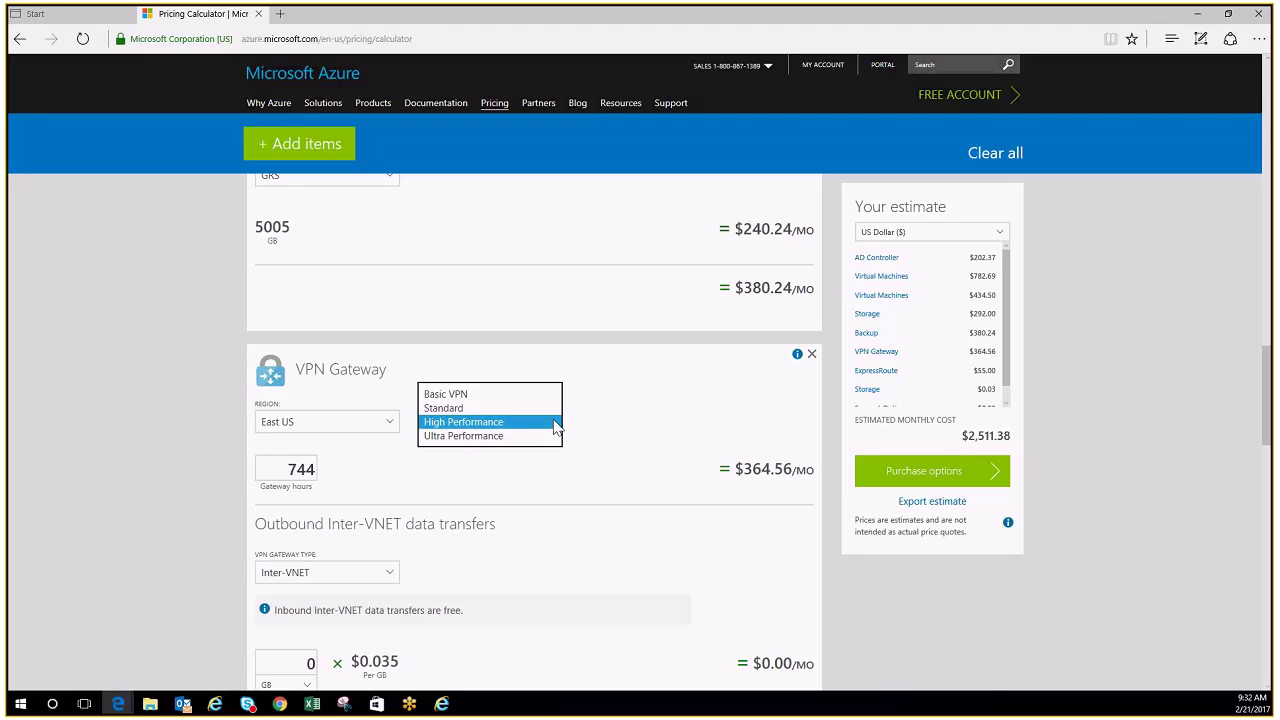
click(437, 437)
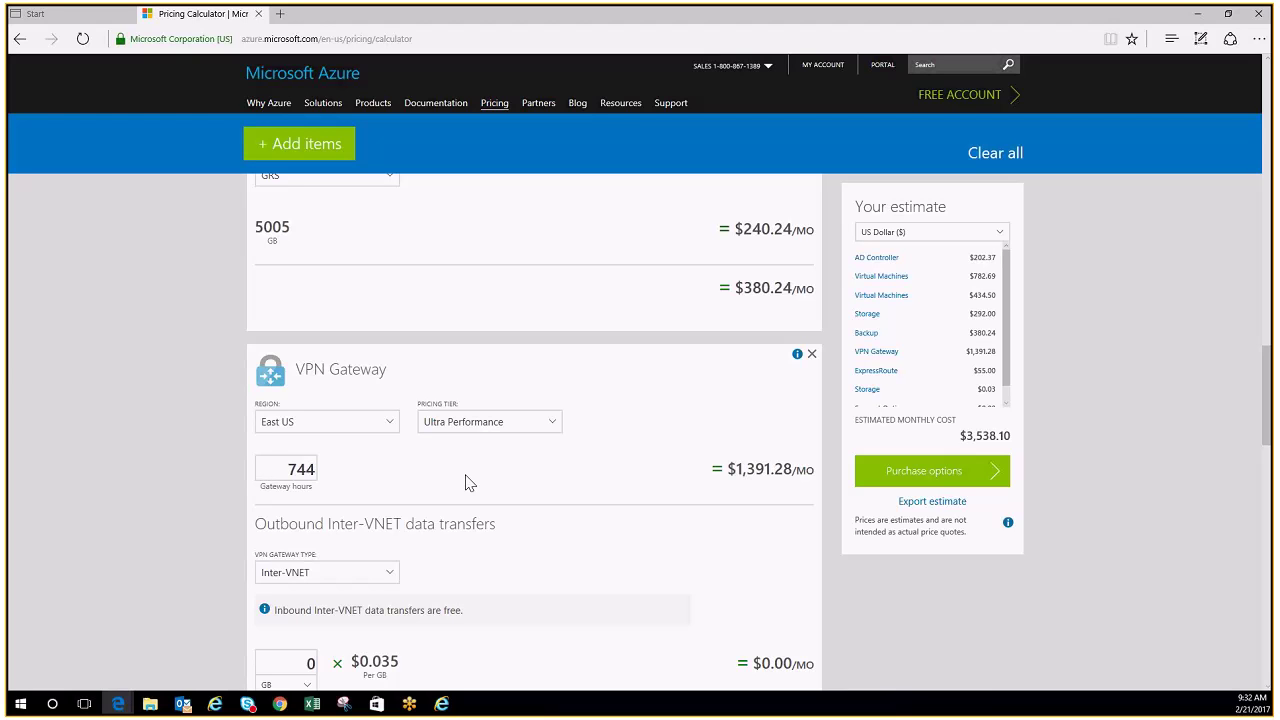
Set ExpressRoute to the Unlimited data plan with a 500 Mbps port speed and recheck the data plan choice
scroll(500, 534, down, 3)
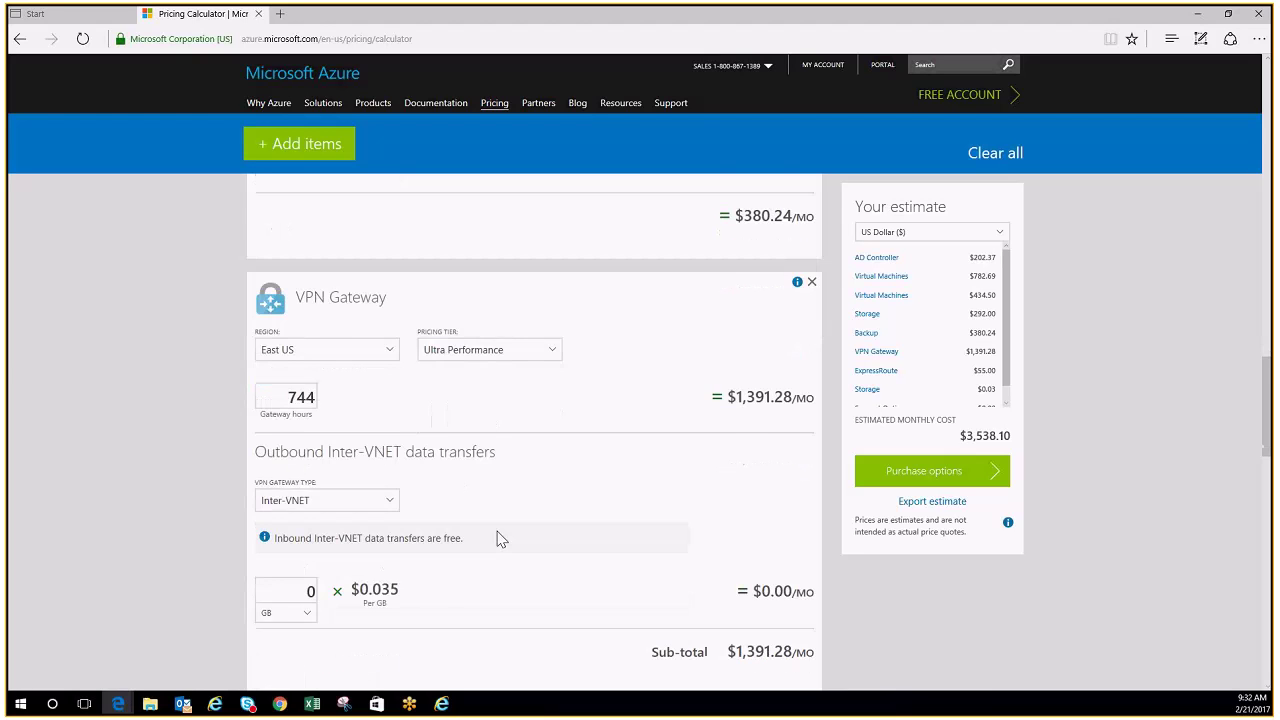
scroll(500, 539, down, 1)
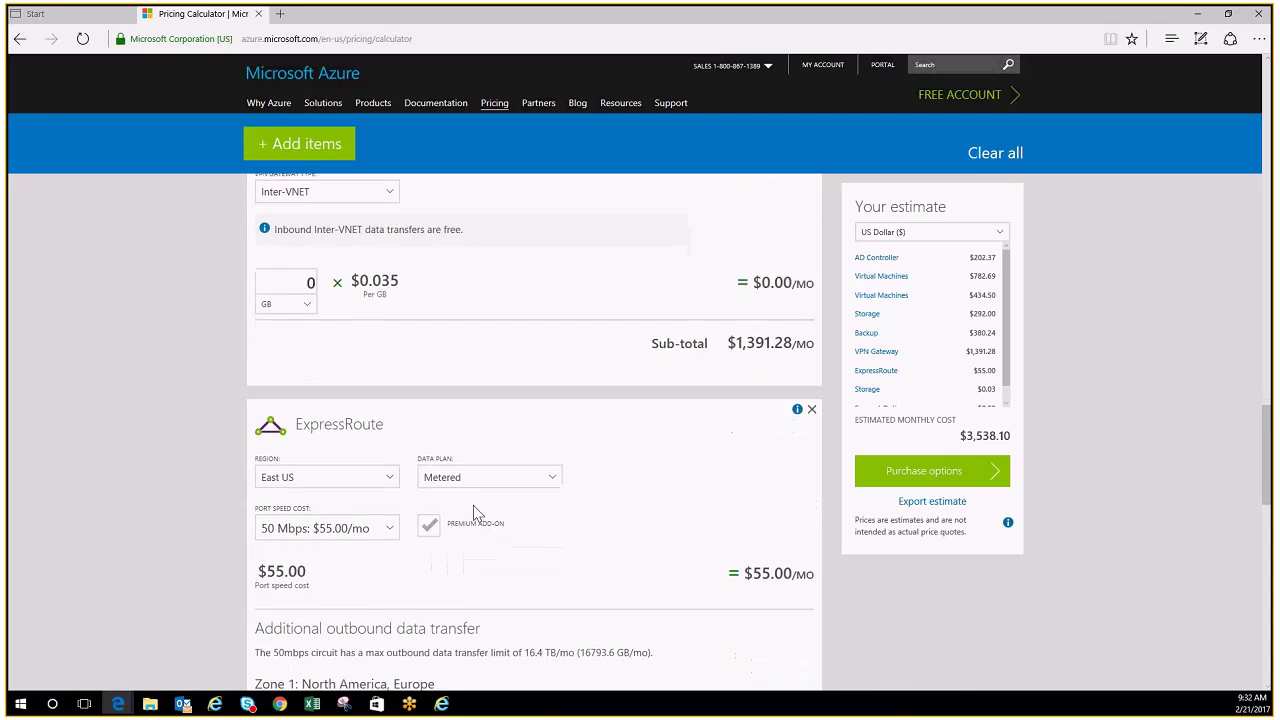
click(555, 479)
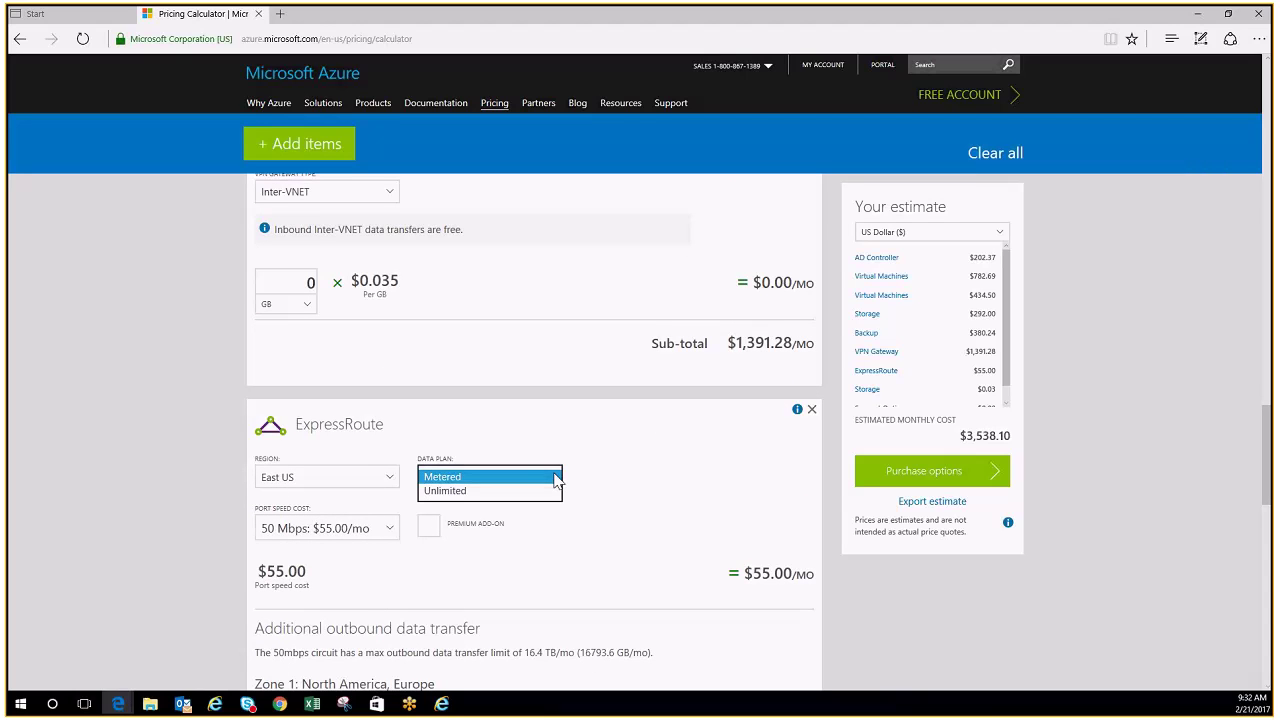
click(440, 490)
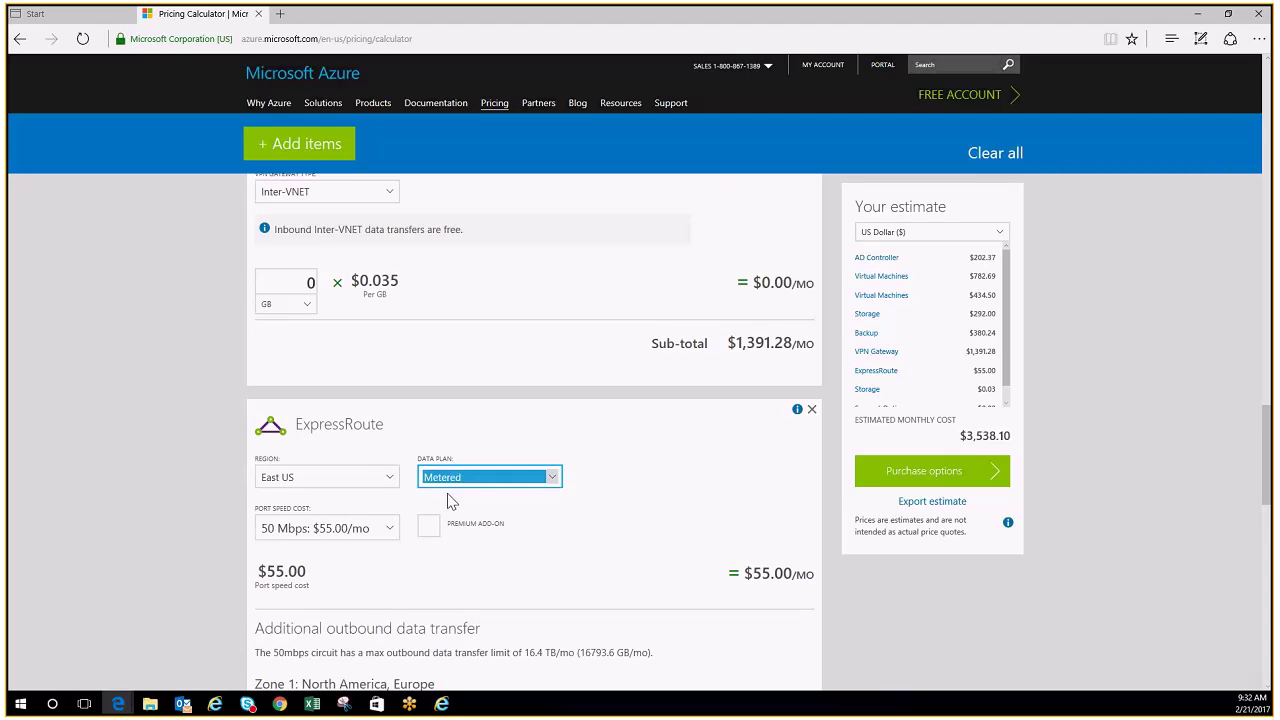
click(400, 530)
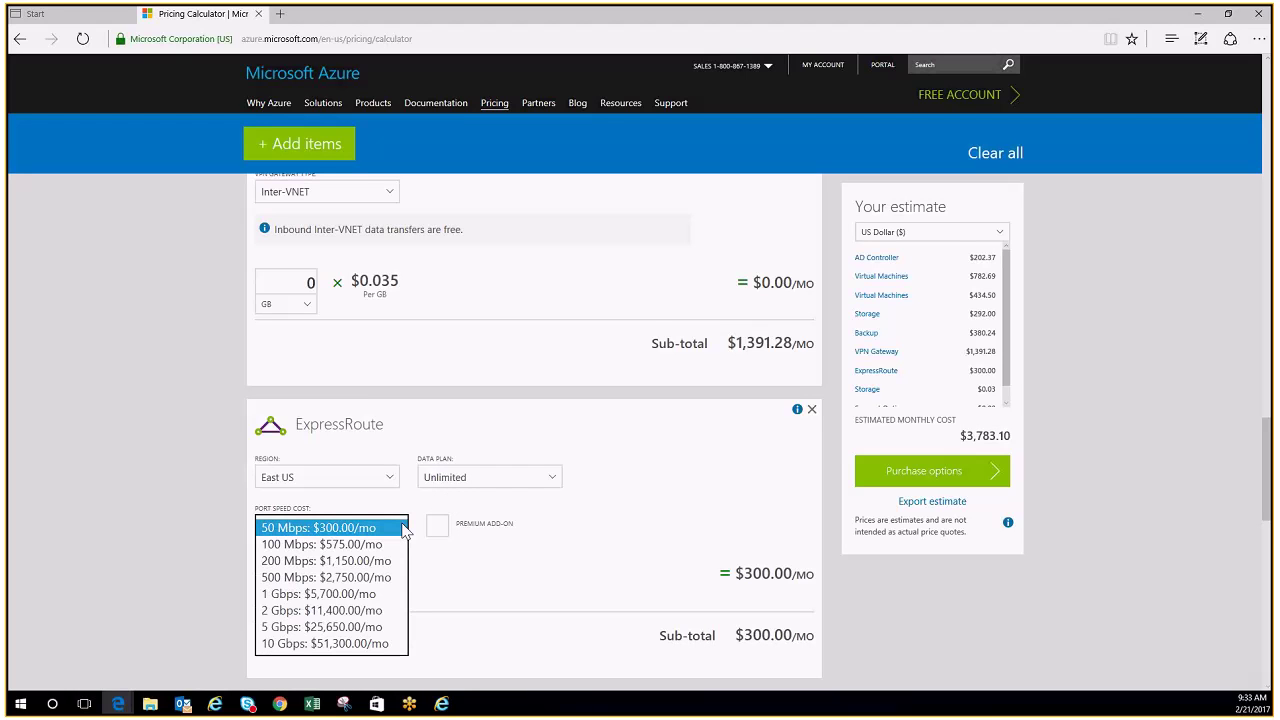
click(321, 581)
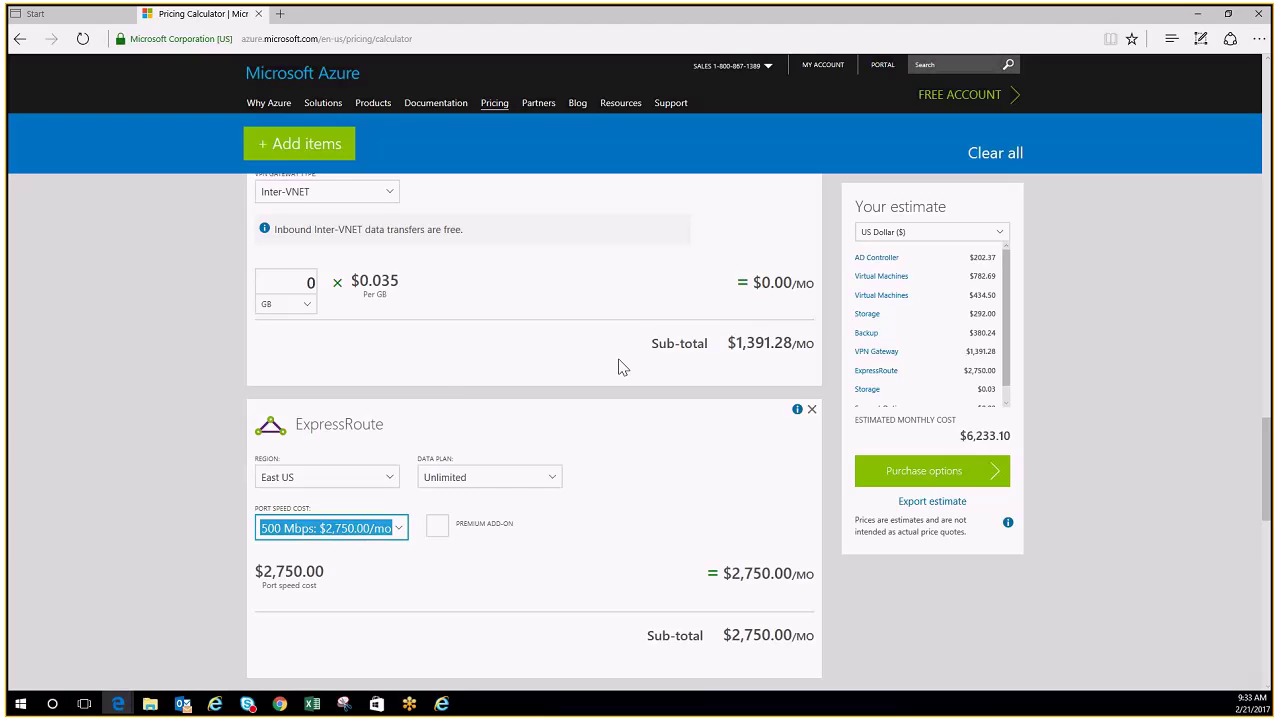
scroll(620, 366, up, 1)
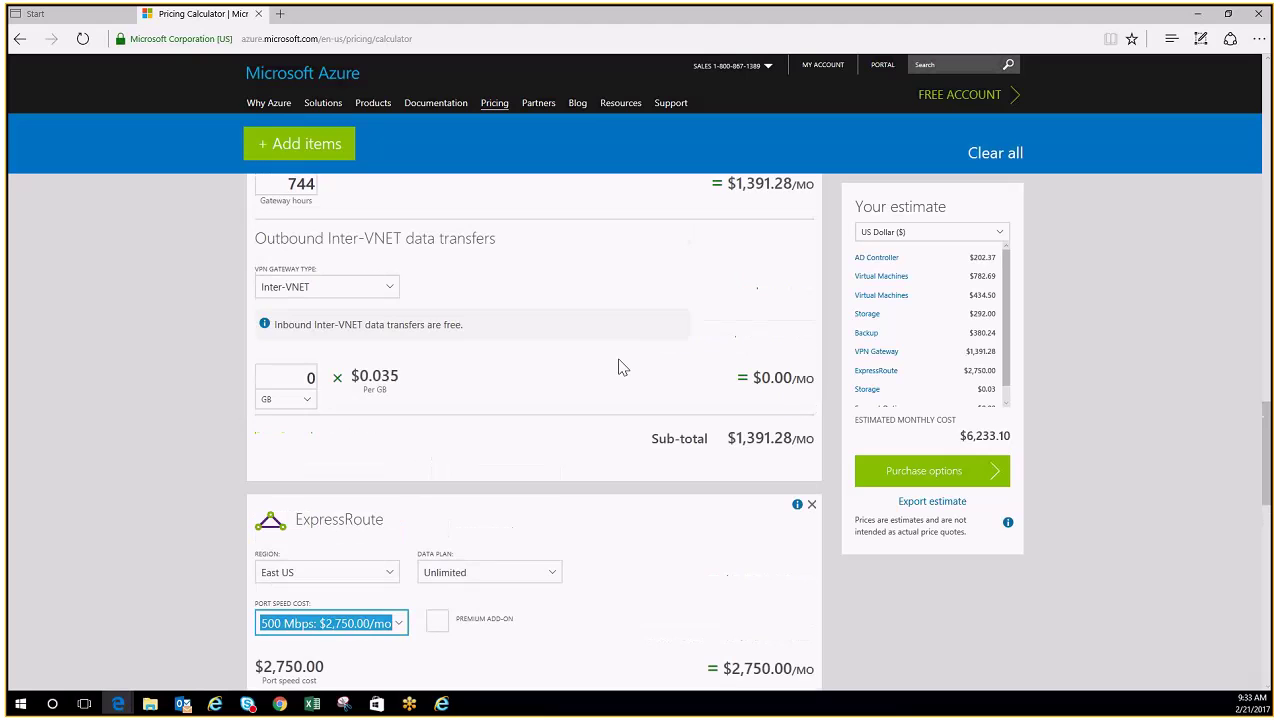
click(425, 584)
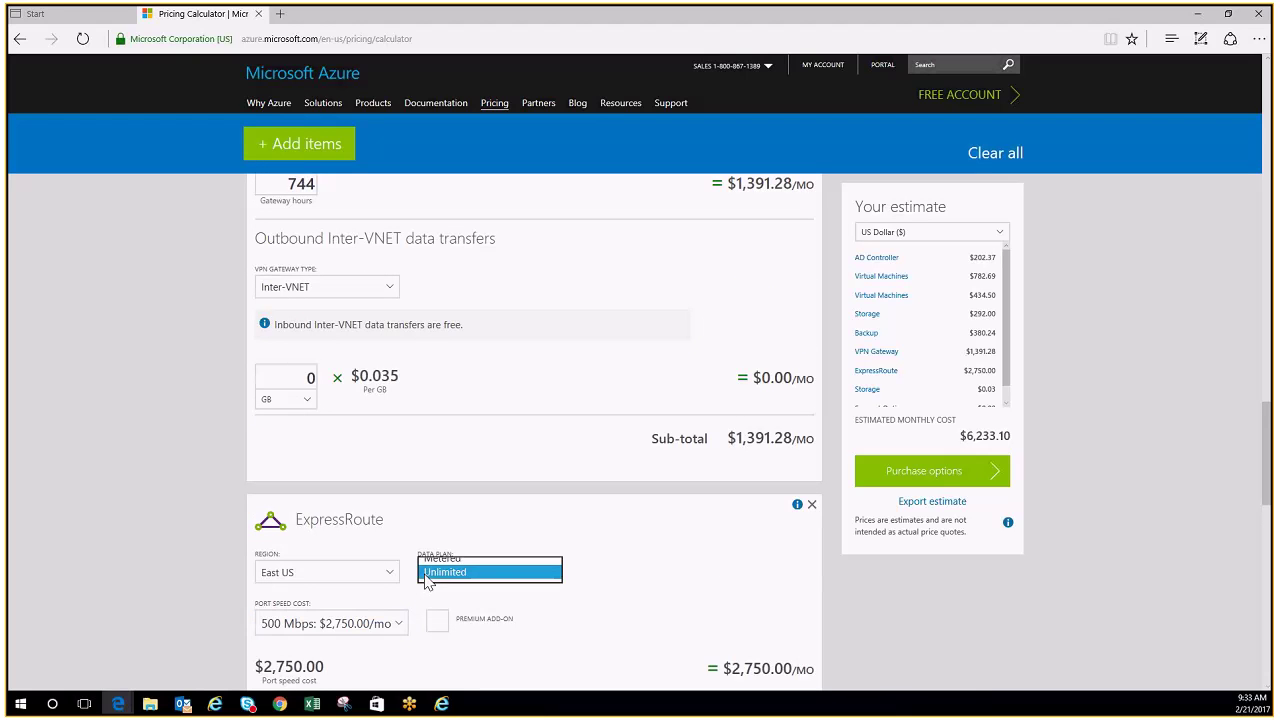
click(427, 572)
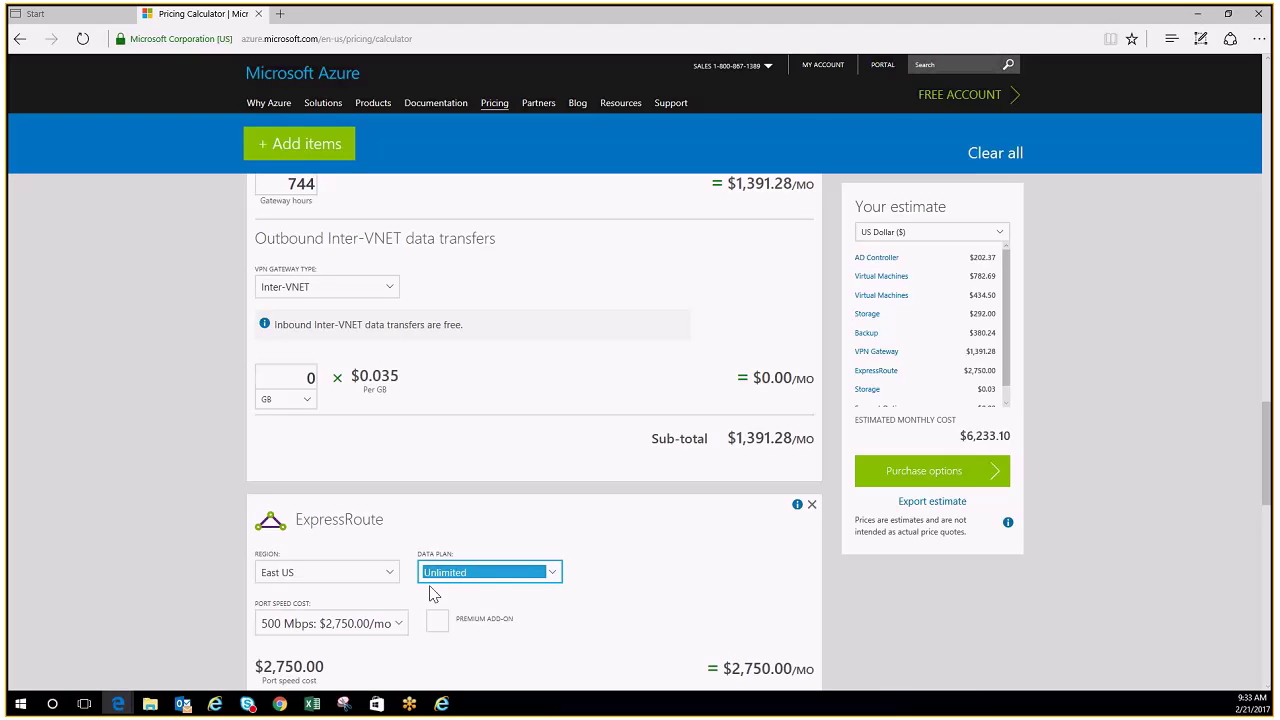
Set the VPN Gateway's outbound transfer type to VPN with 1000 GB and highlight the monthly transfer cost
click(388, 289)
click(328, 301)
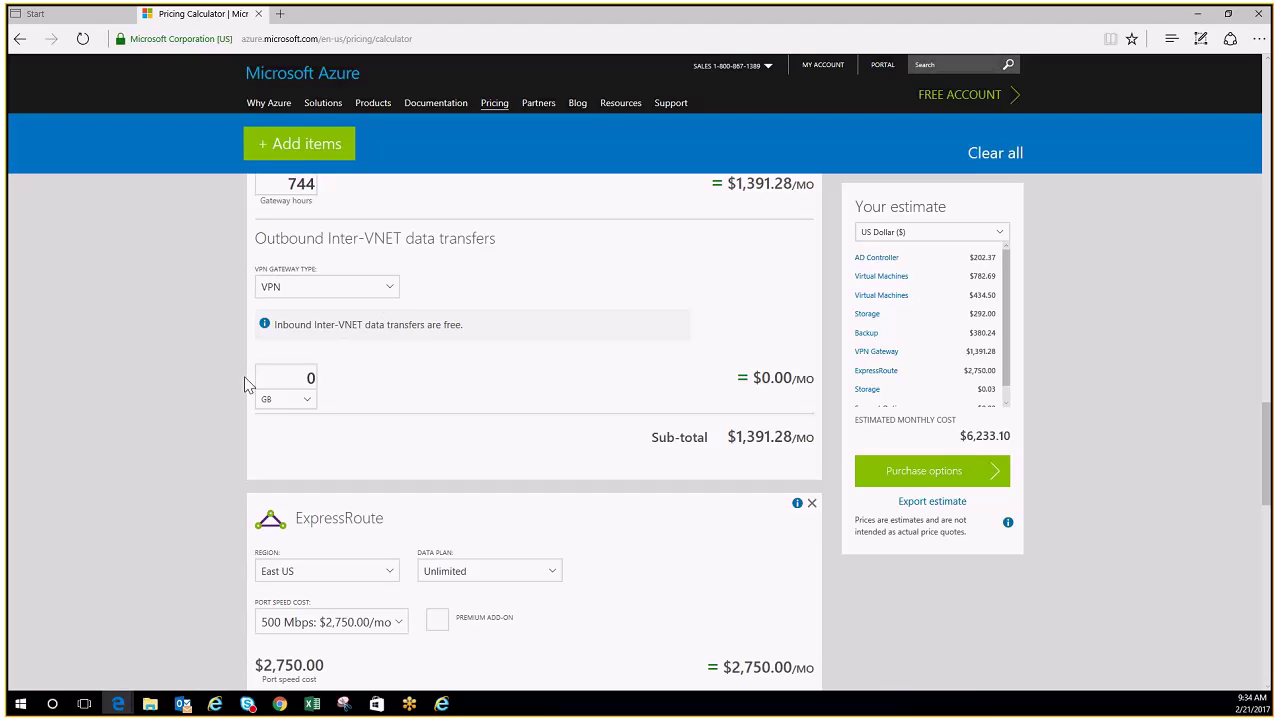
double_click(309, 380)
text(1000)
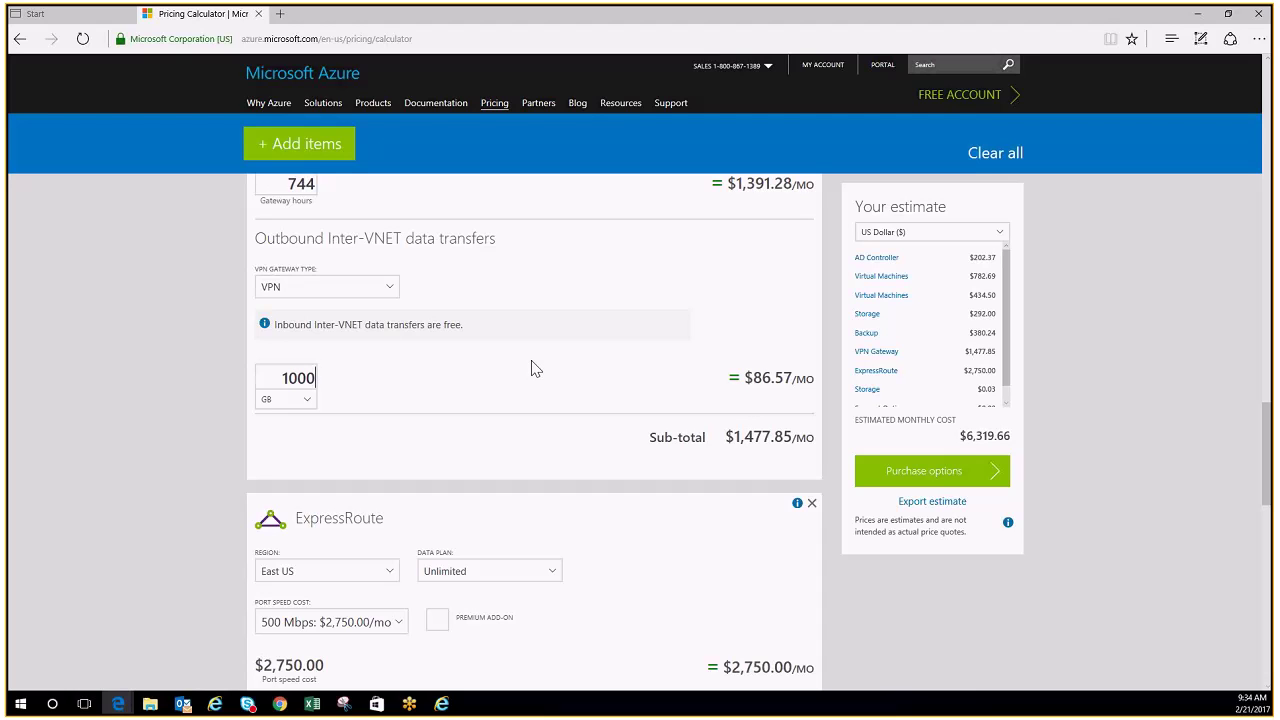
drag(745, 378, 806, 380)
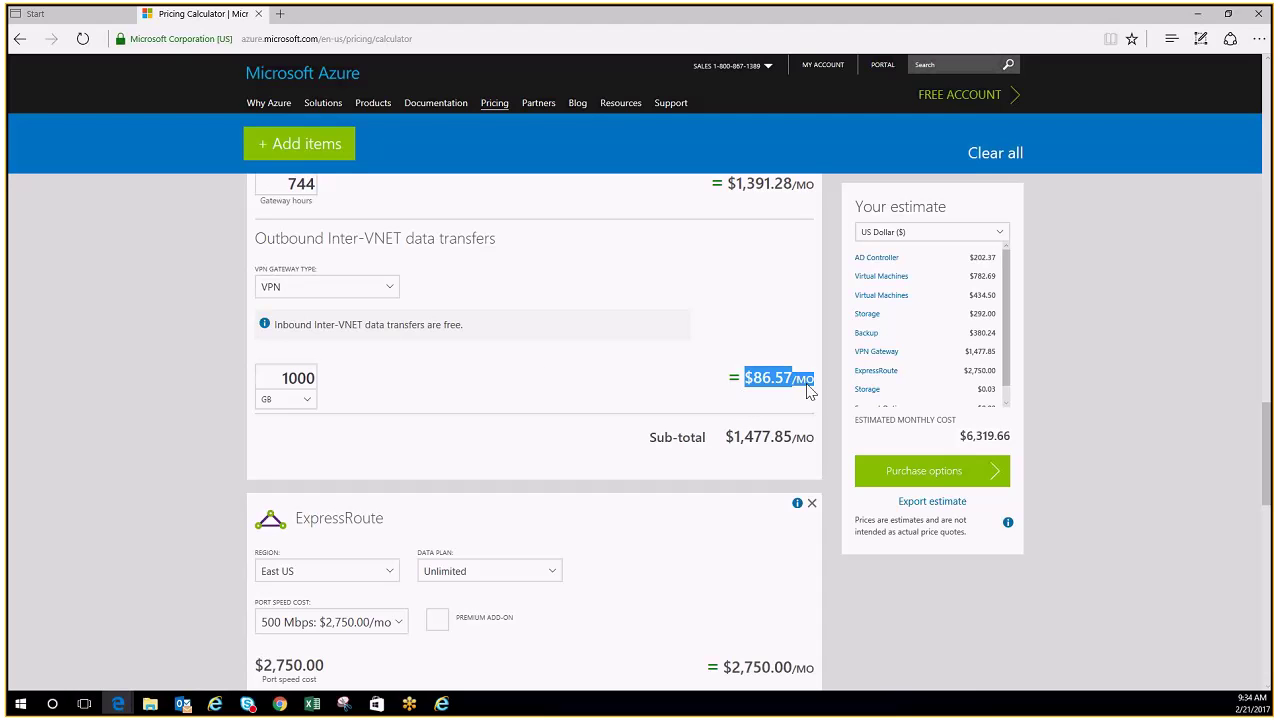
click(803, 408)
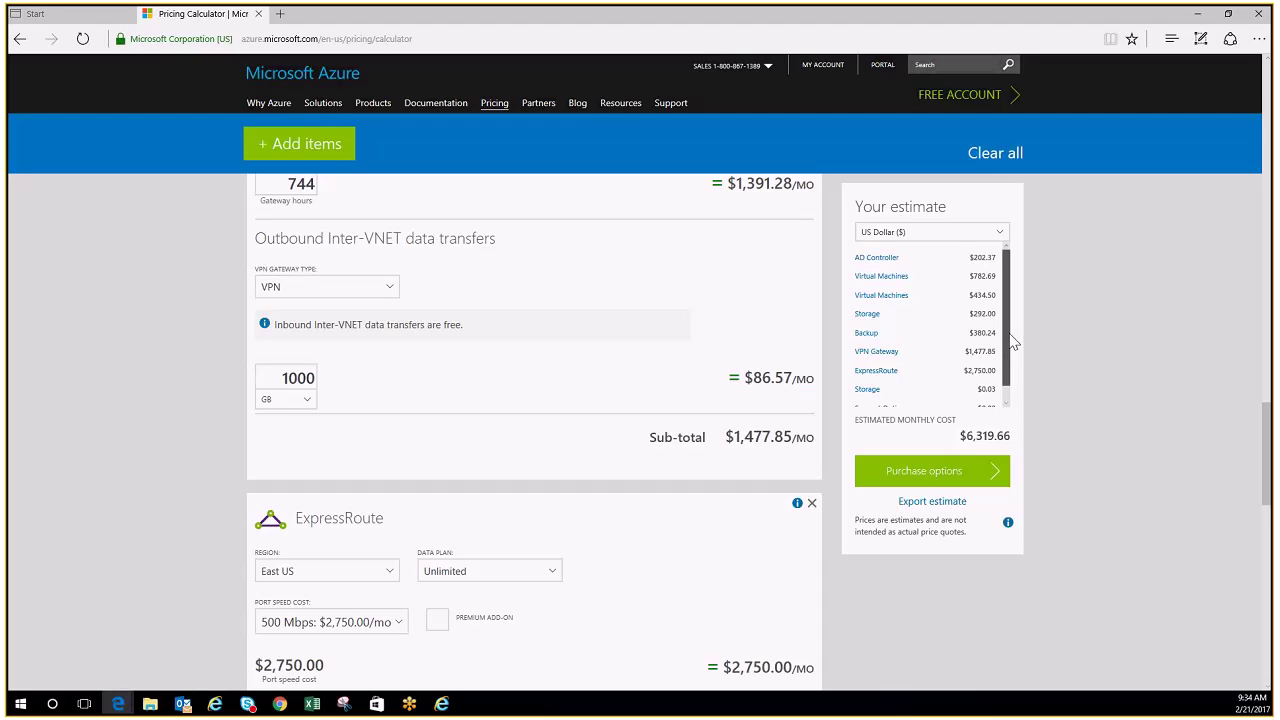
Change the West US Storage item's type to Page Blob and Disk and keep LRS data redundancy
scroll(1012, 342, down, 1)
scroll(645, 508, down, 1)
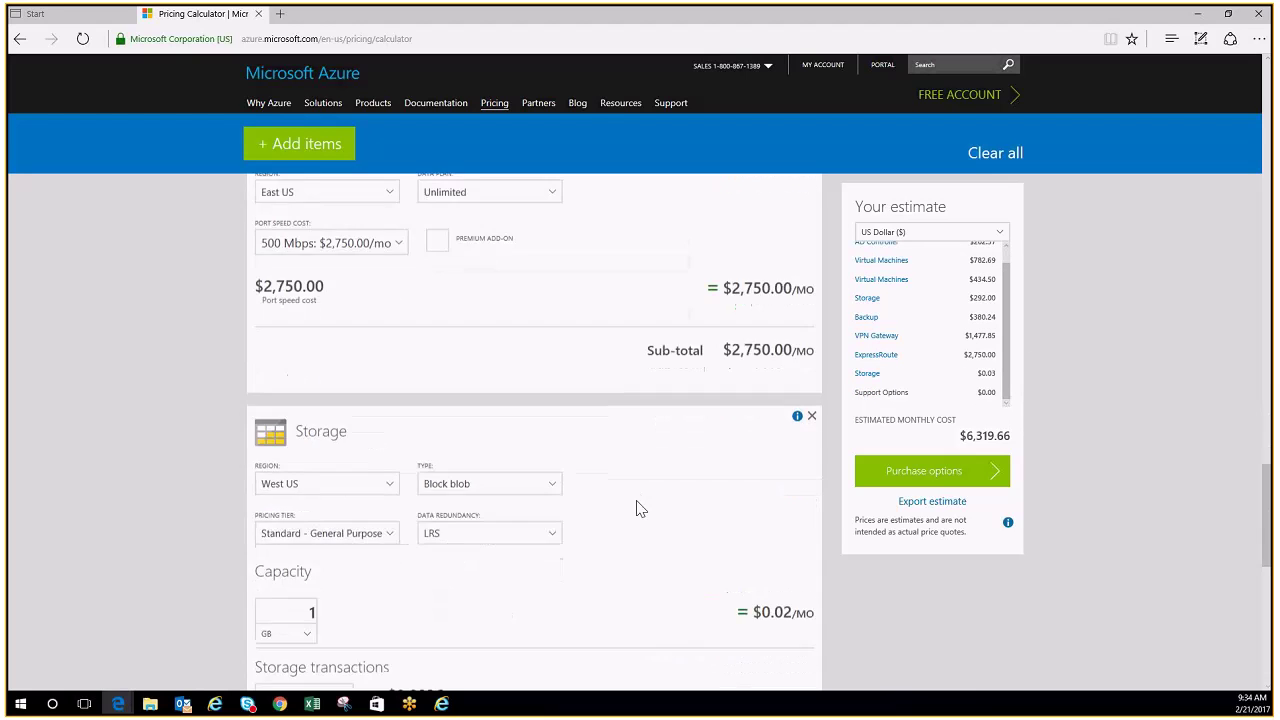
scroll(643, 510, down, 5)
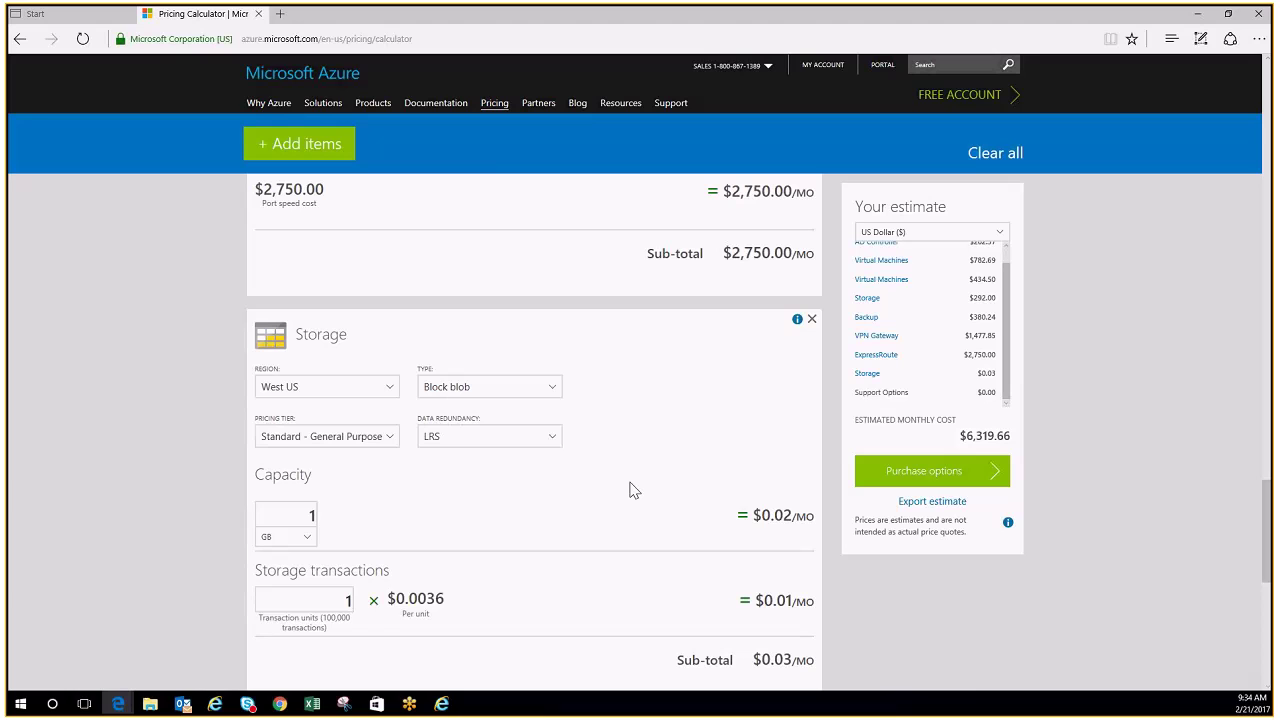
click(552, 388)
click(506, 414)
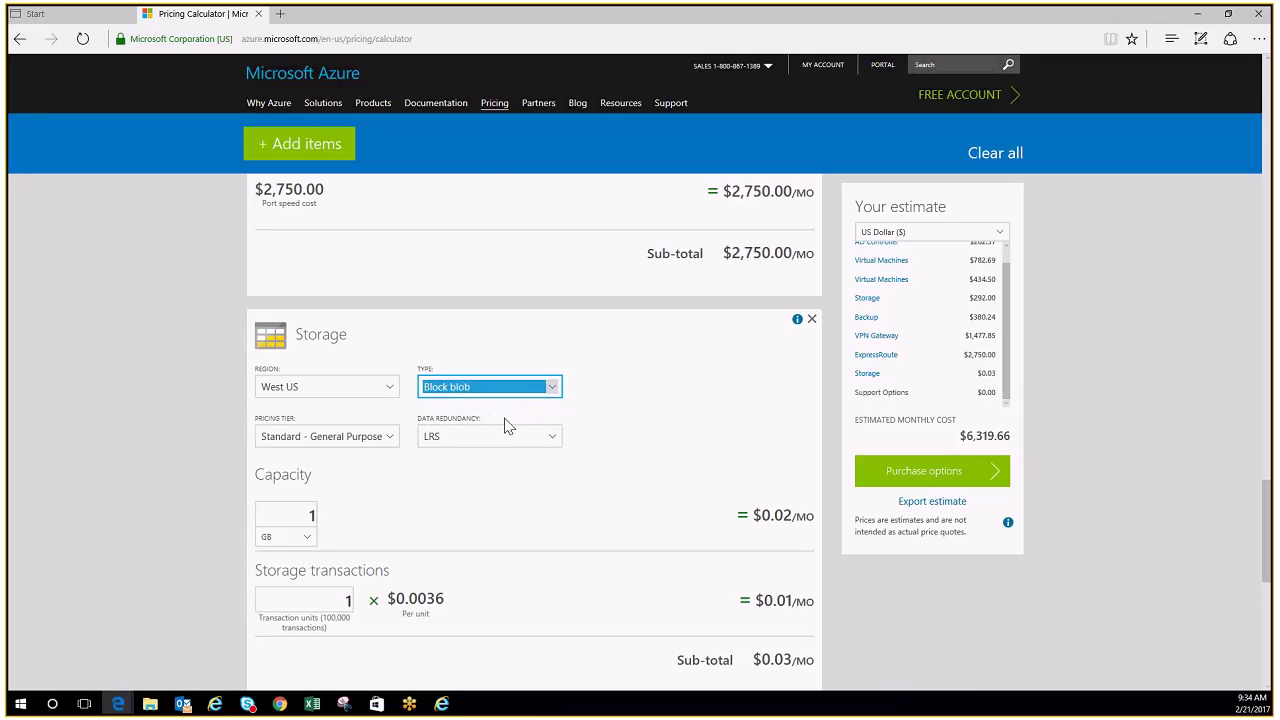
click(553, 439)
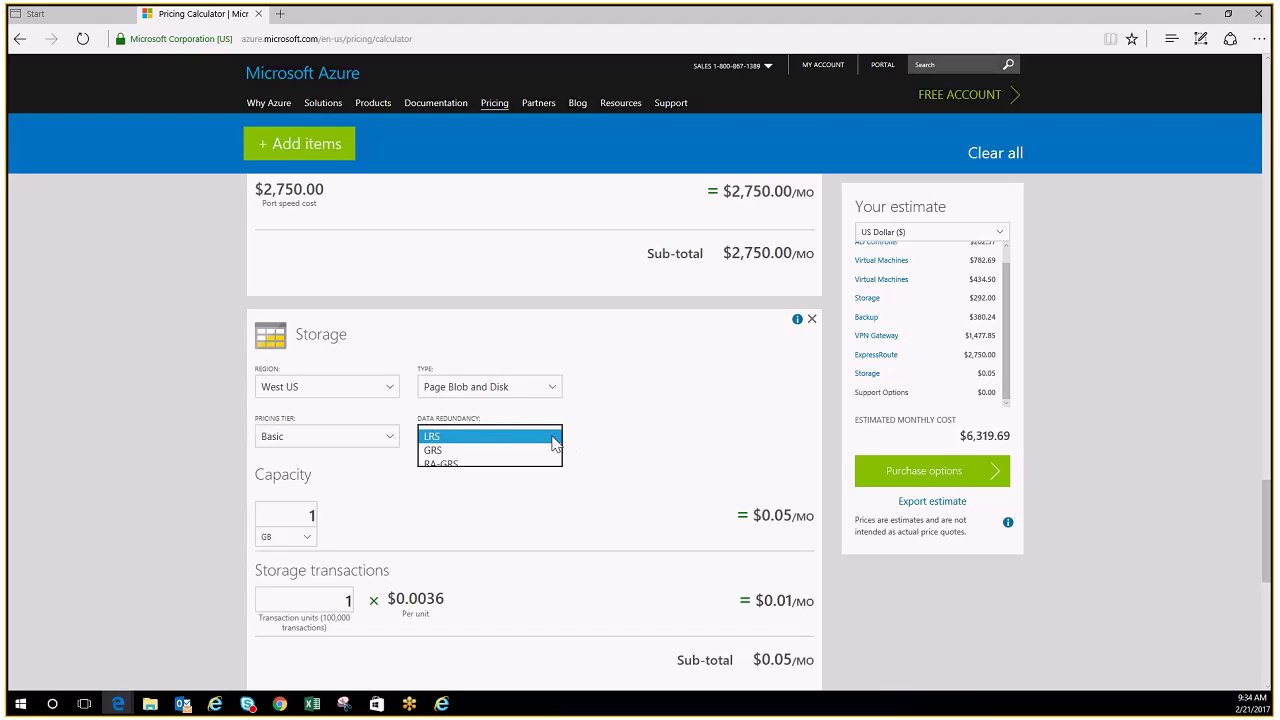
click(555, 441)
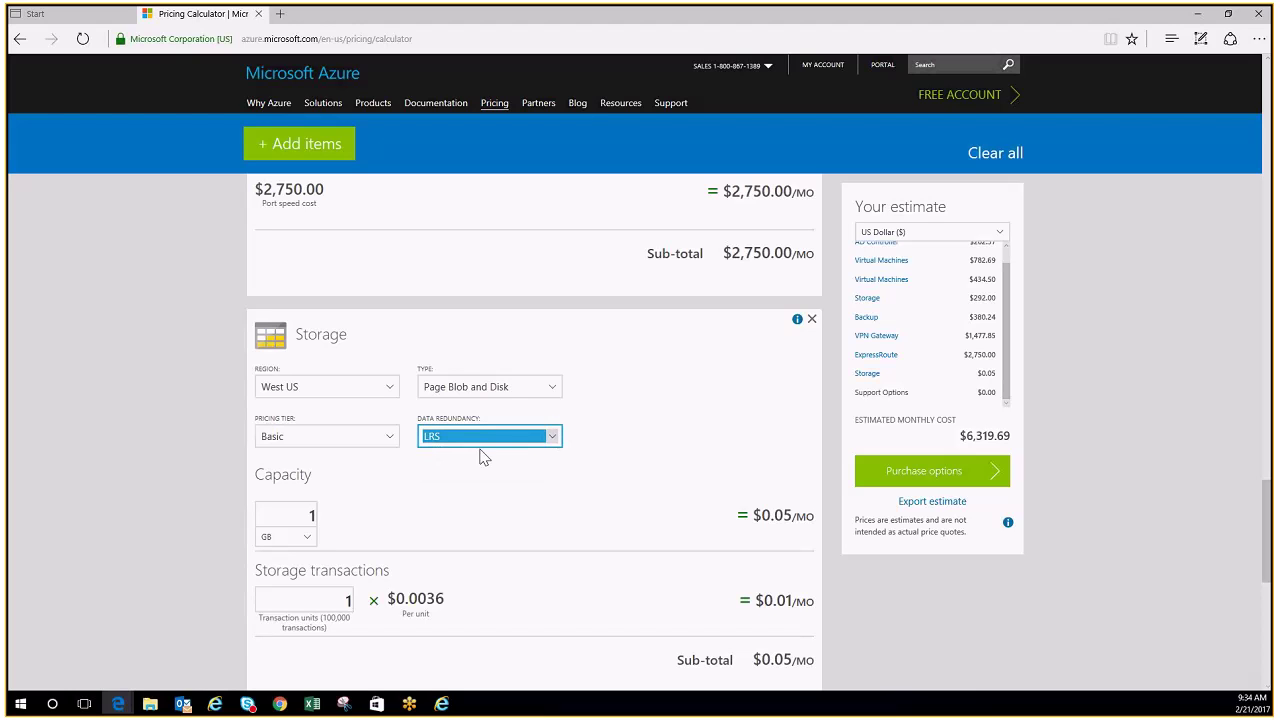
Set the West US Storage item to the Premium (SSD) tier with the P30 1024 GB disk type and highlight its monthly cost
click(389, 440)
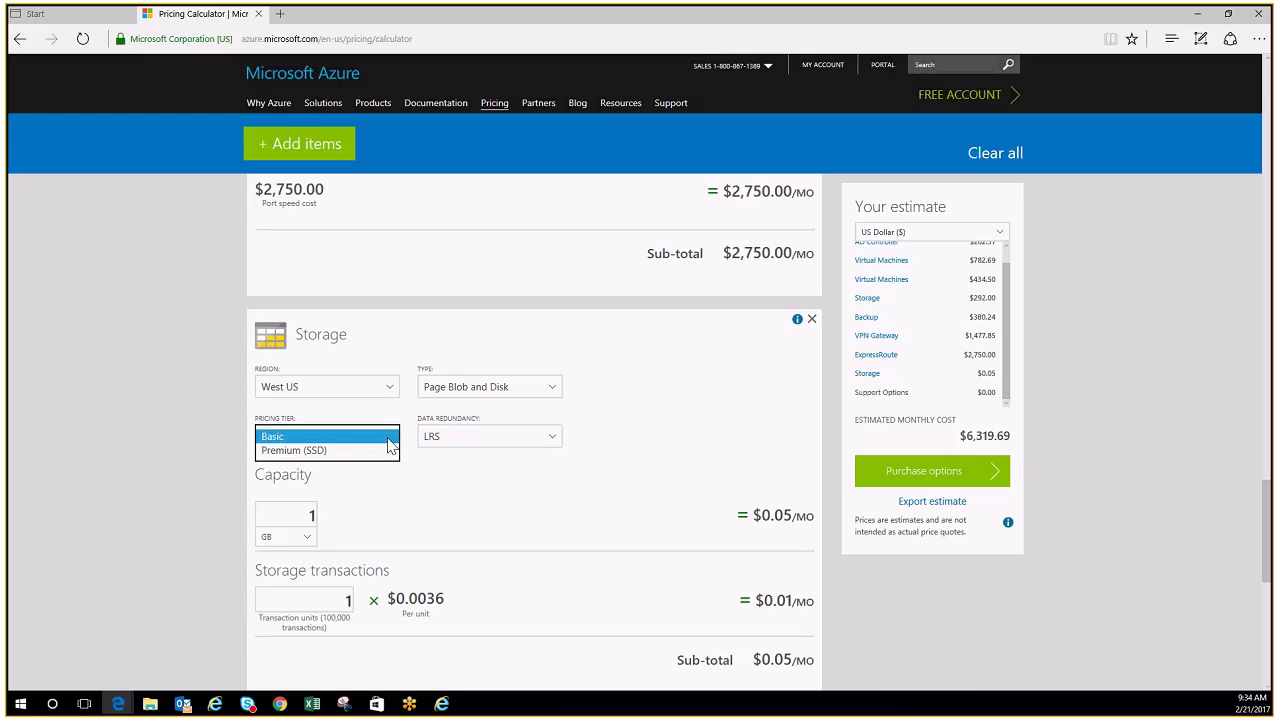
click(315, 451)
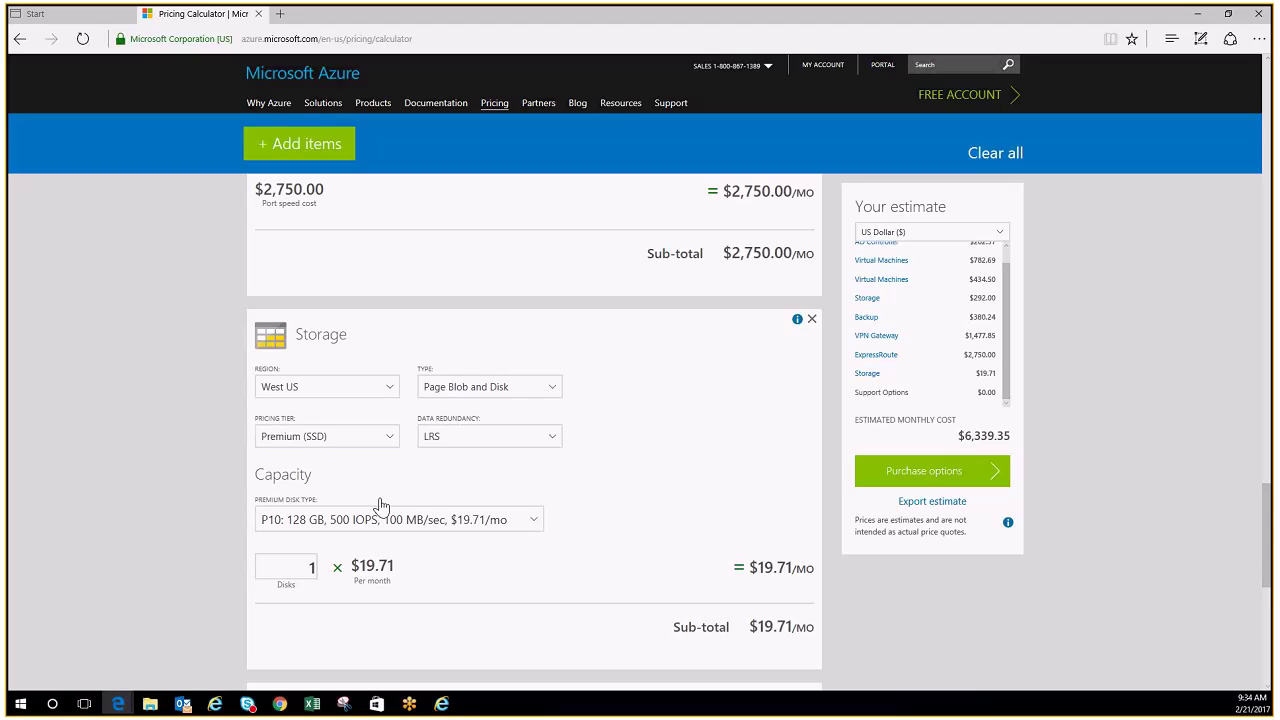
click(534, 519)
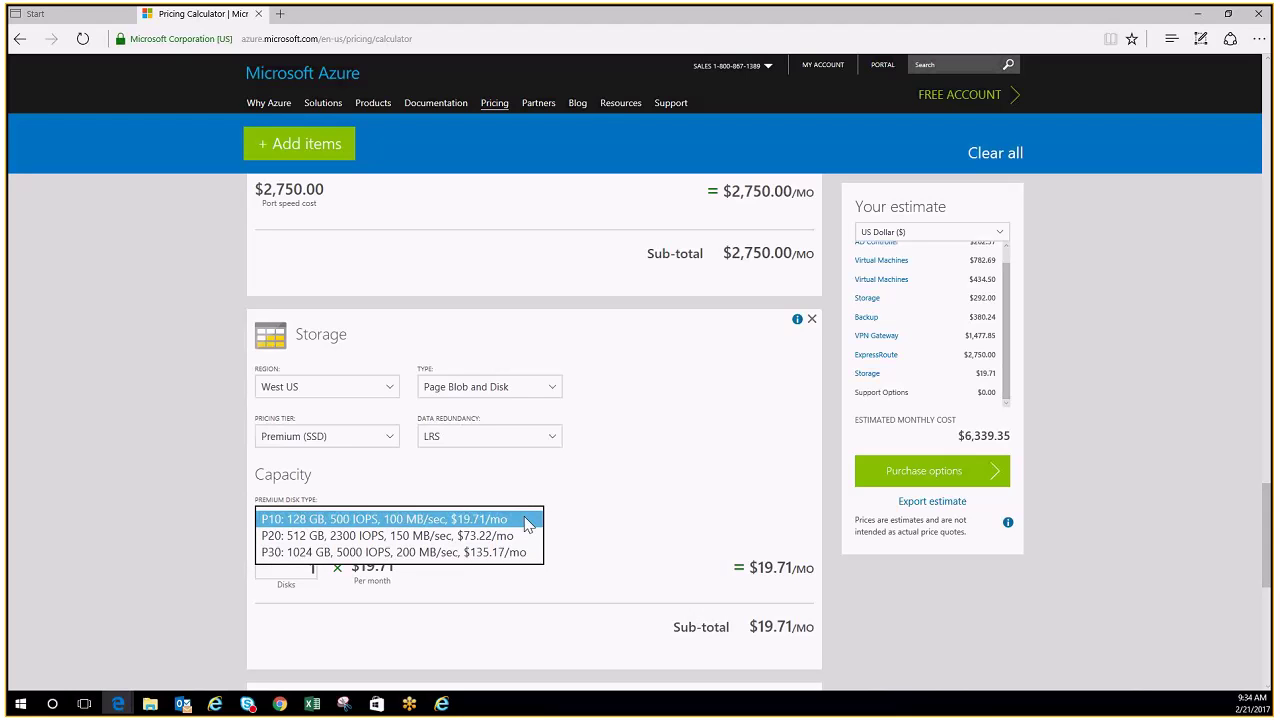
click(365, 552)
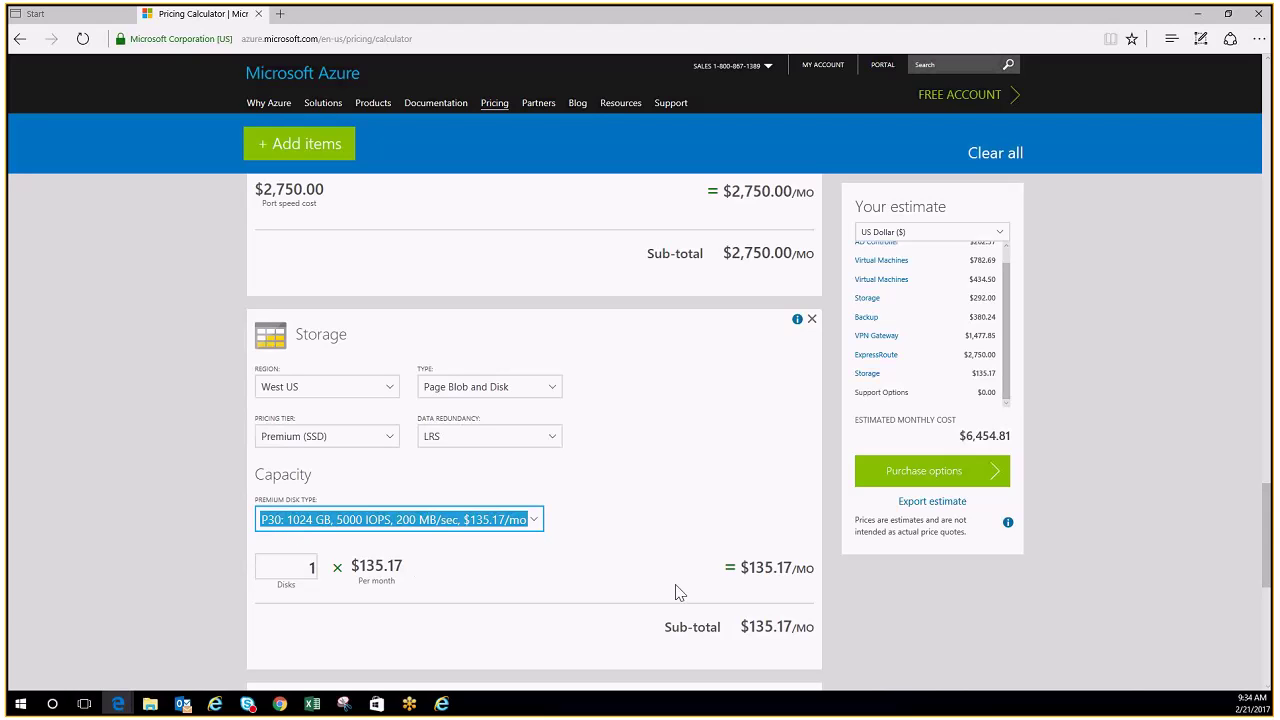
drag(741, 566, 809, 565)
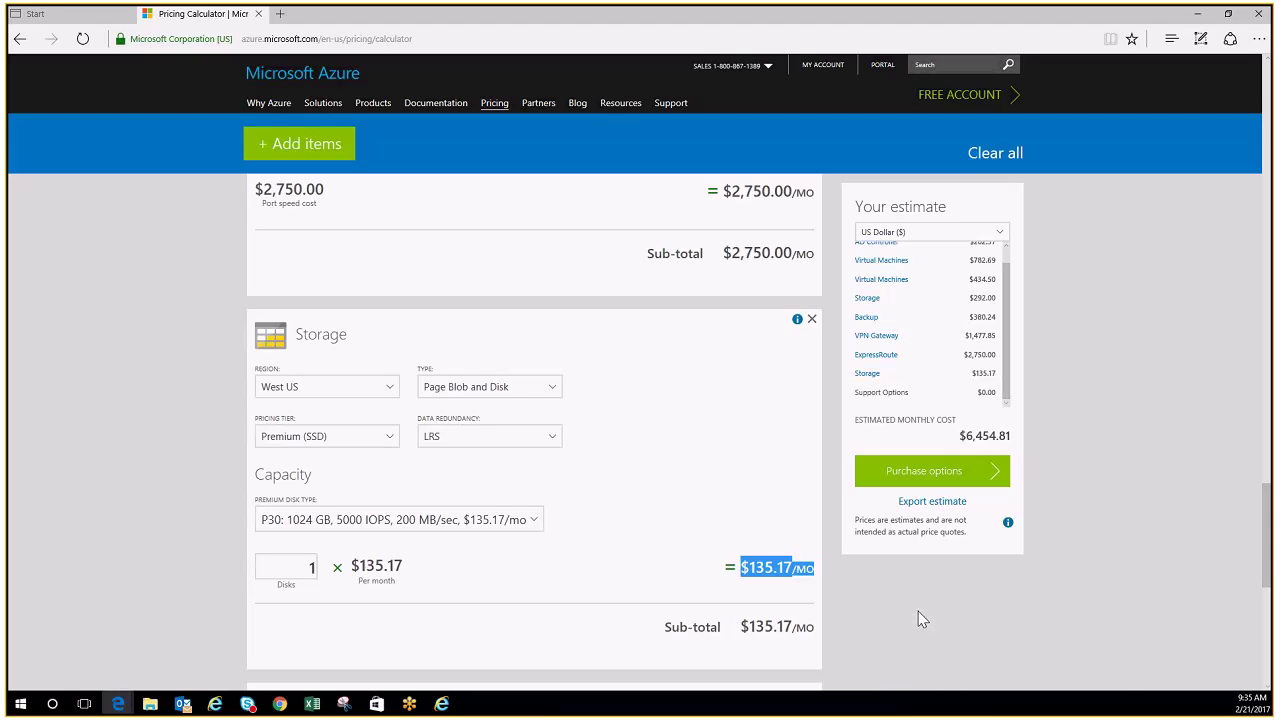
Name the West US Storage item "Optional SSD for SQL"
click(384, 330)
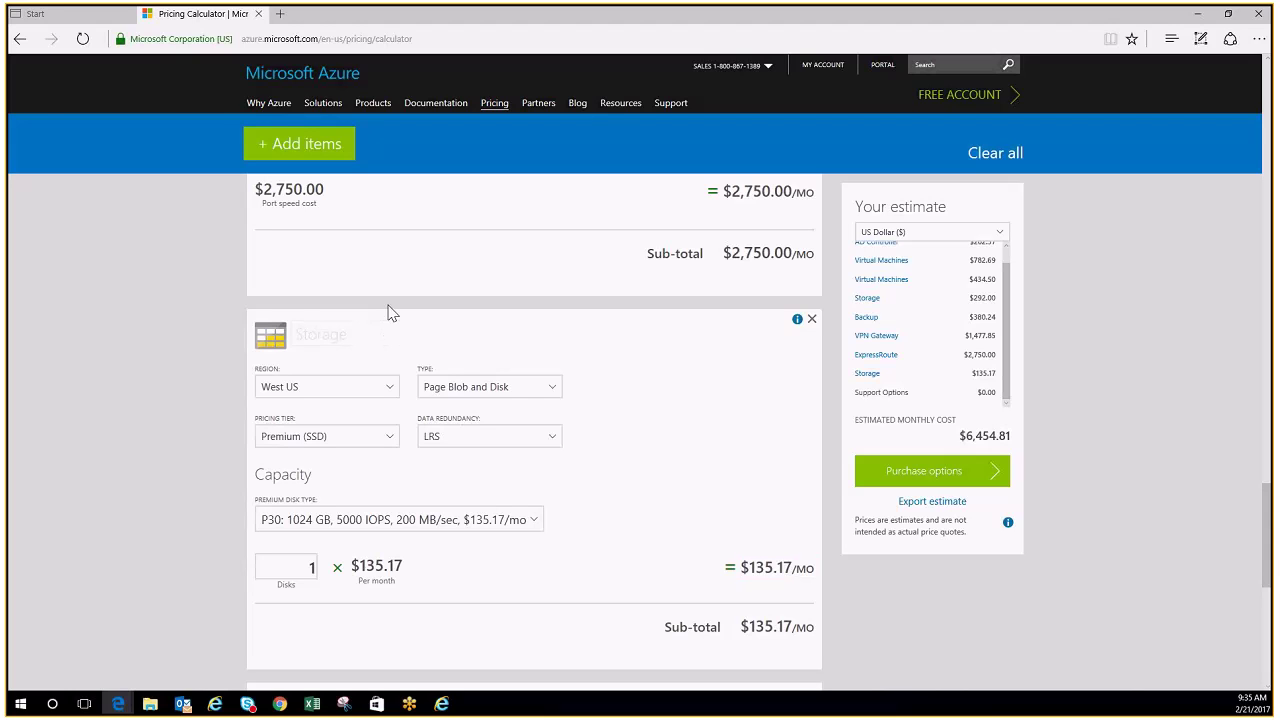
text(Optional SSD for SQL)
click(634, 370)
Compare the Standard and Professional Direct support options and settle on Standard
scroll(1125, 318, down, 1)
scroll(1130, 327, down, 2)
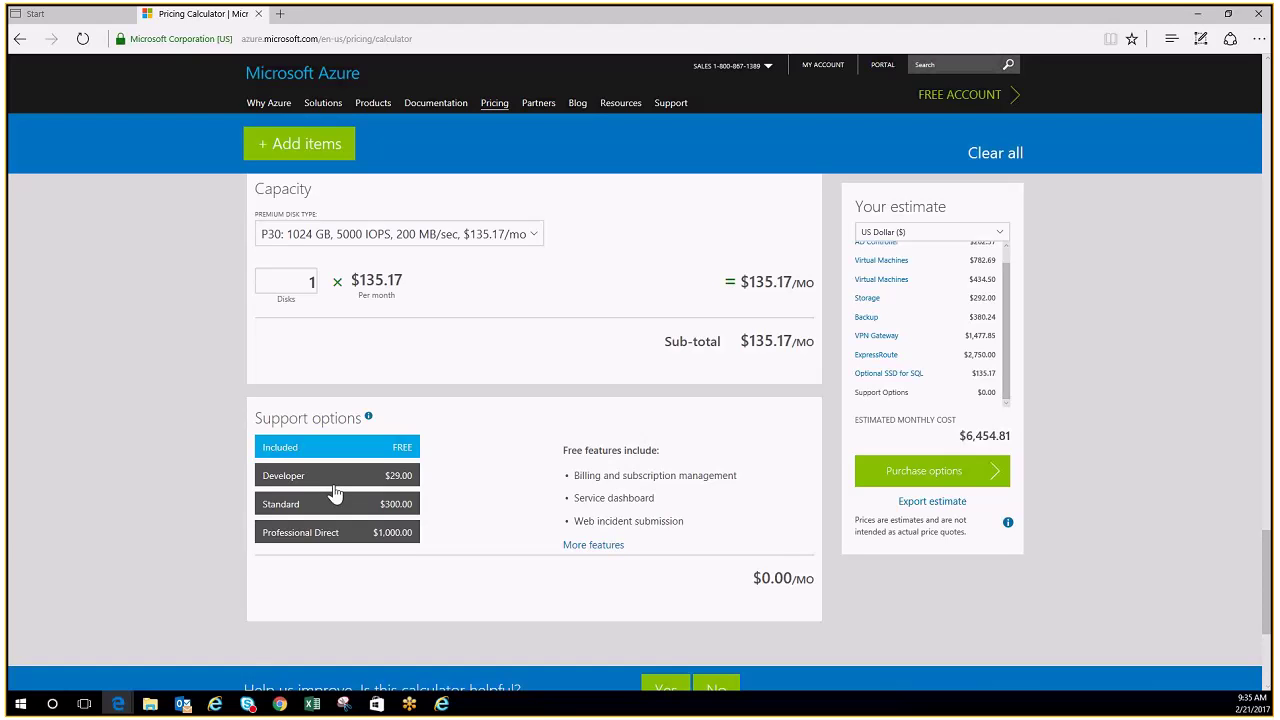
click(281, 510)
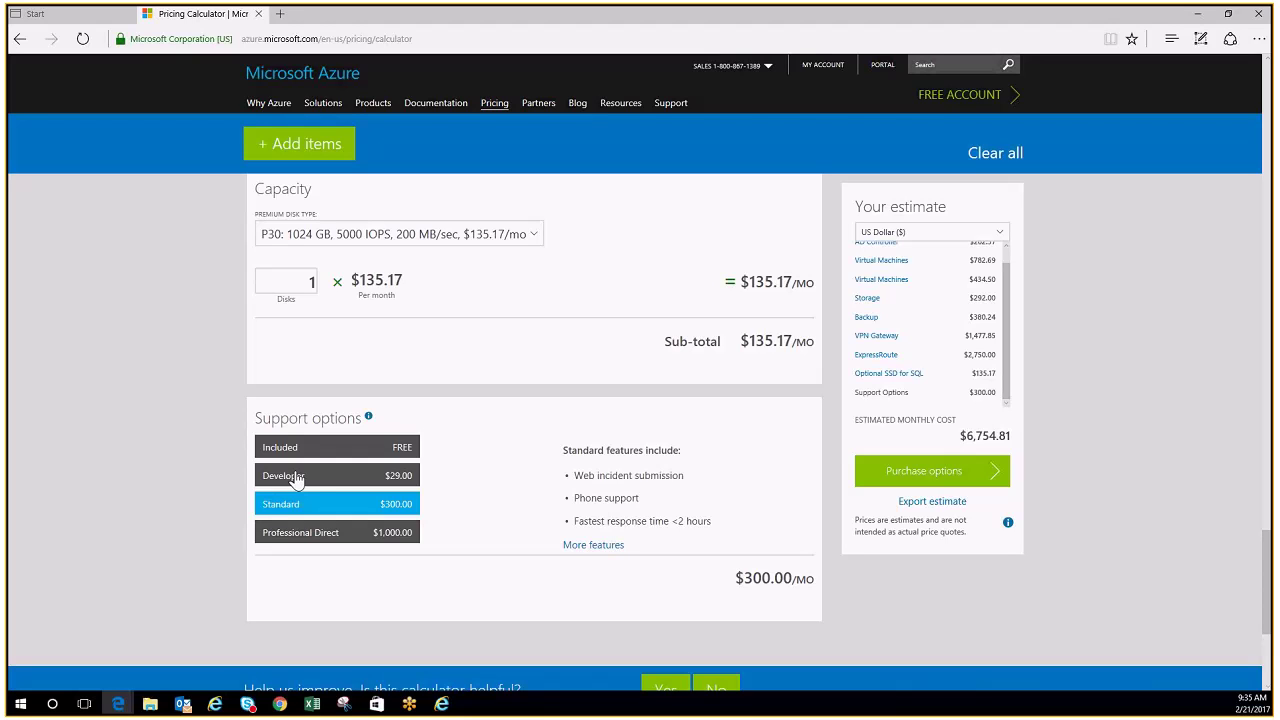
click(281, 534)
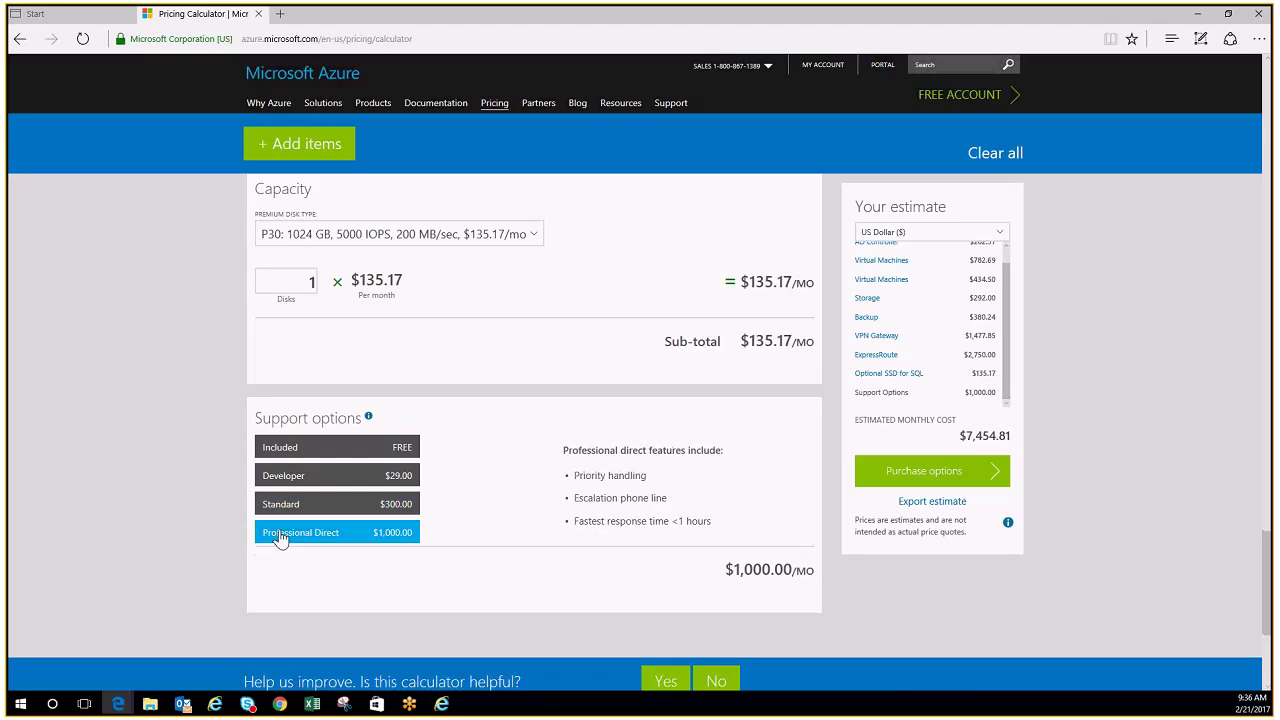
click(355, 510)
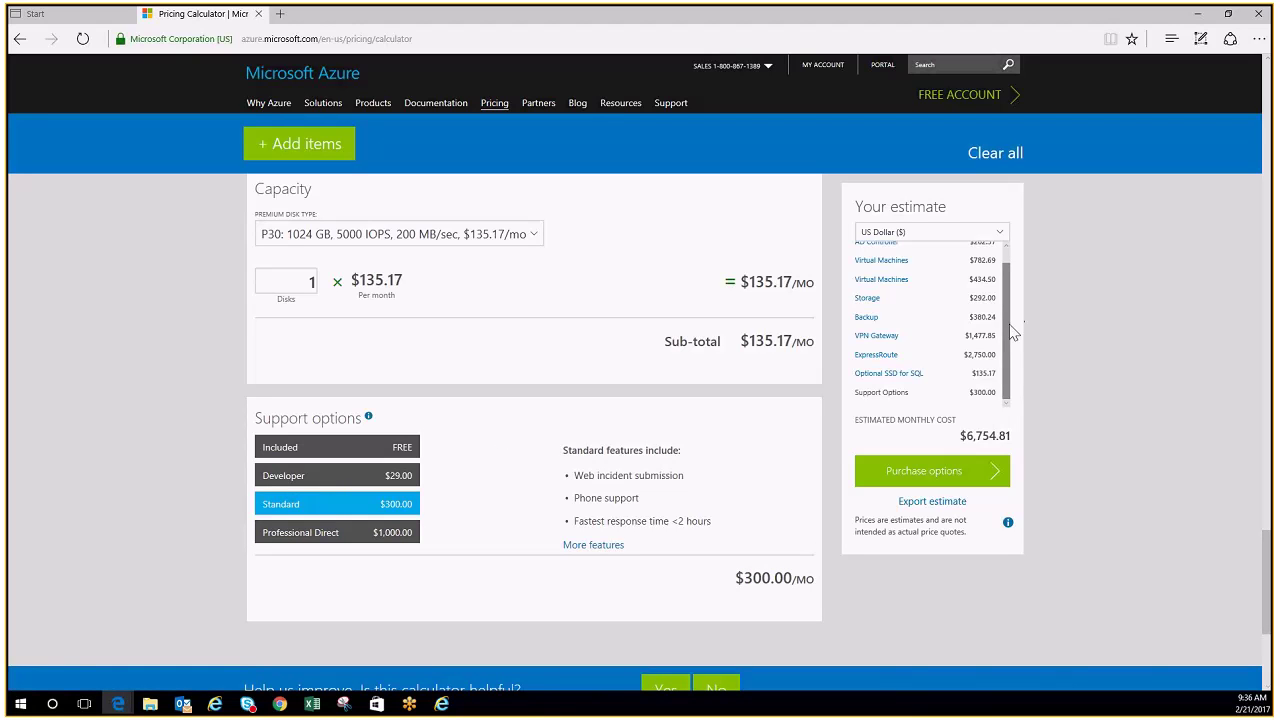
Name the virtual machine item of type SQL Server "SQL Server"
drag(1012, 333, 1014, 271)
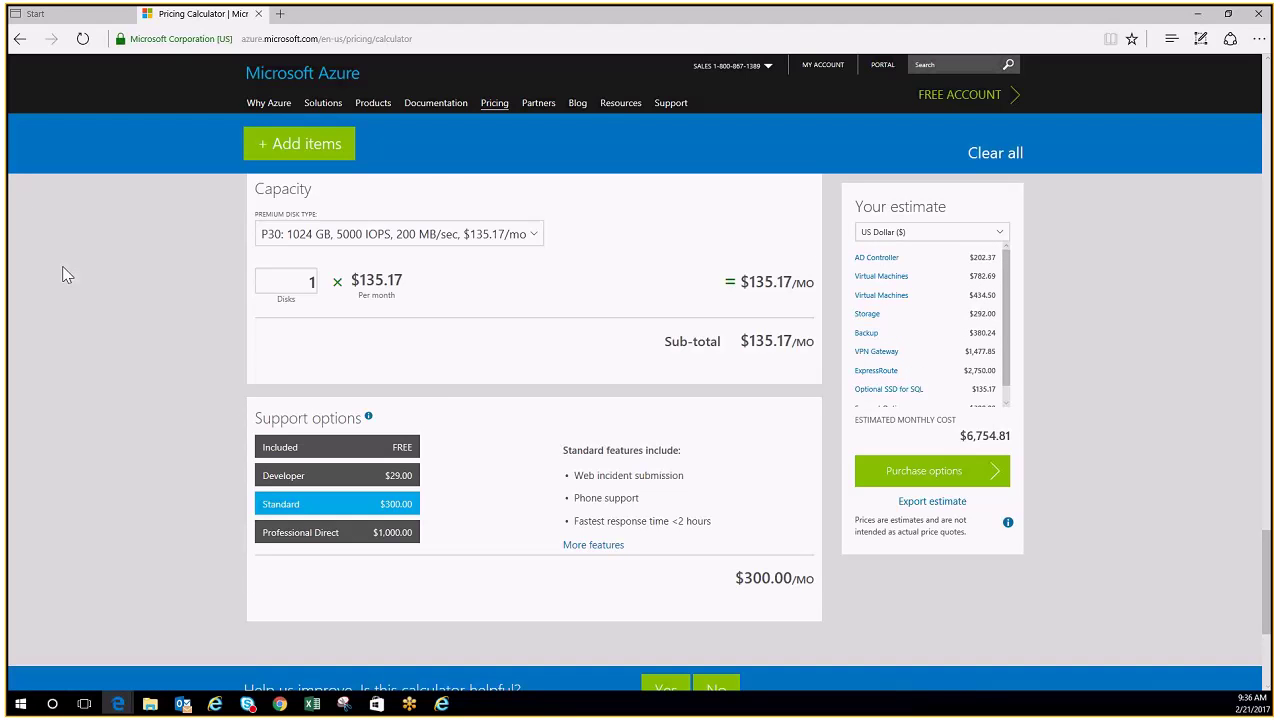
scroll(63, 270, up, 15)
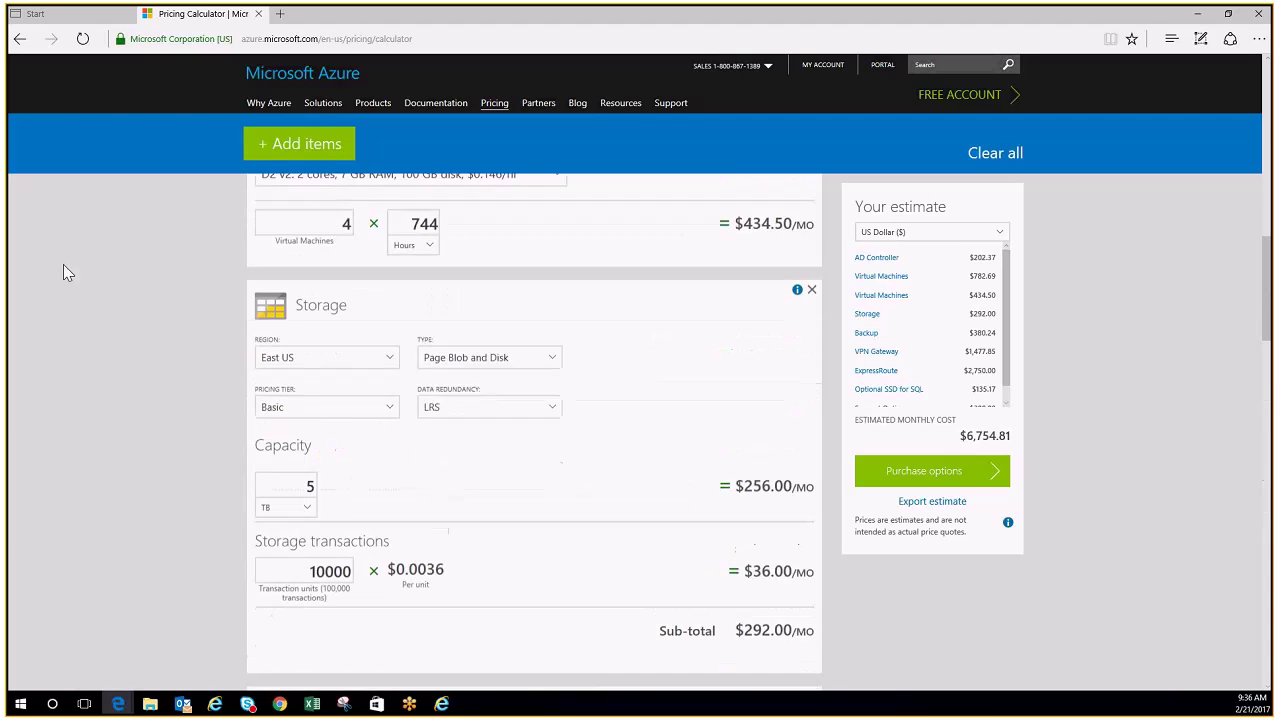
scroll(63, 270, up, 2)
scroll(64, 270, up, 5)
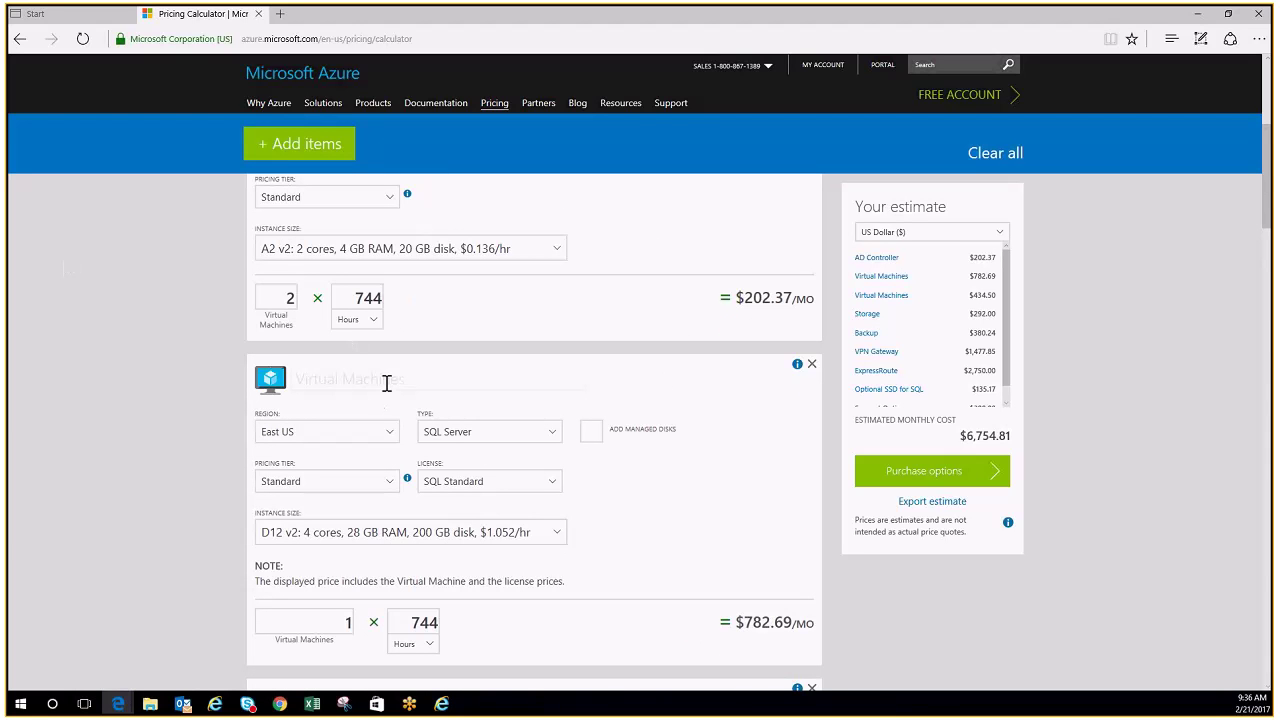
text(SQL SE)
key(BackSpace)
text(erver)
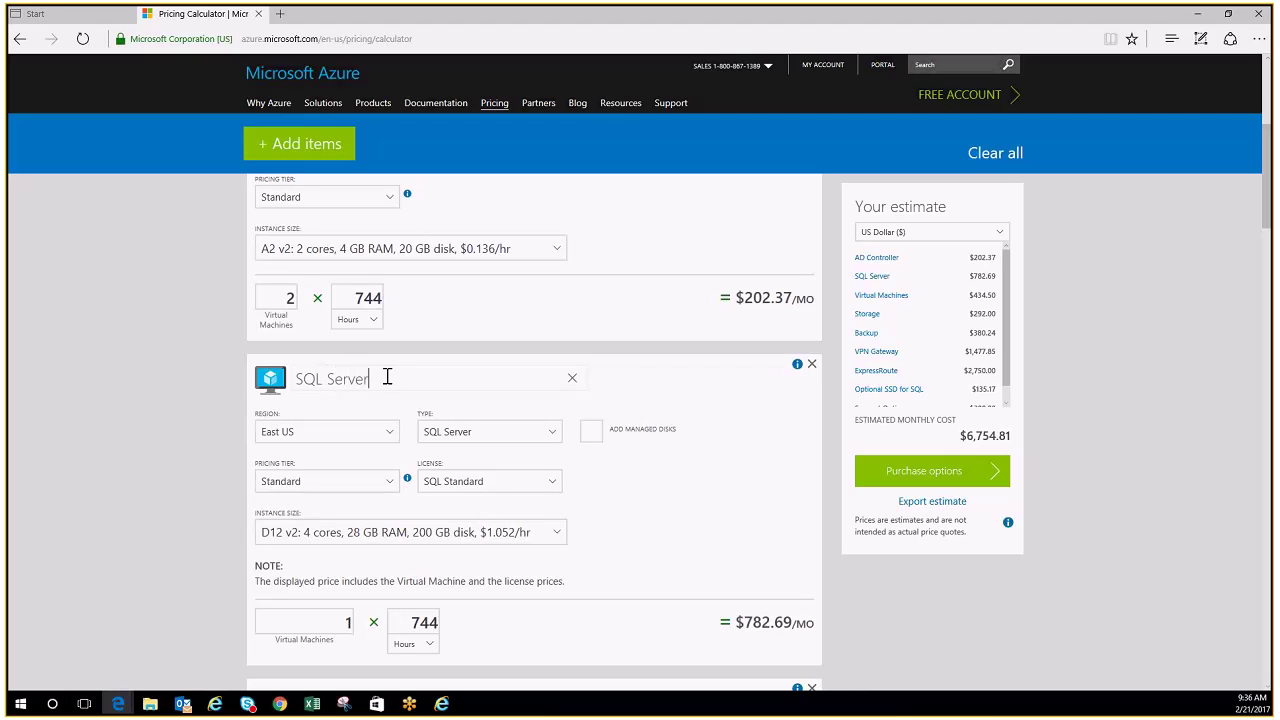
Name the Linux virtual machine item "Linux Servers"
scroll(368, 418, down, 4)
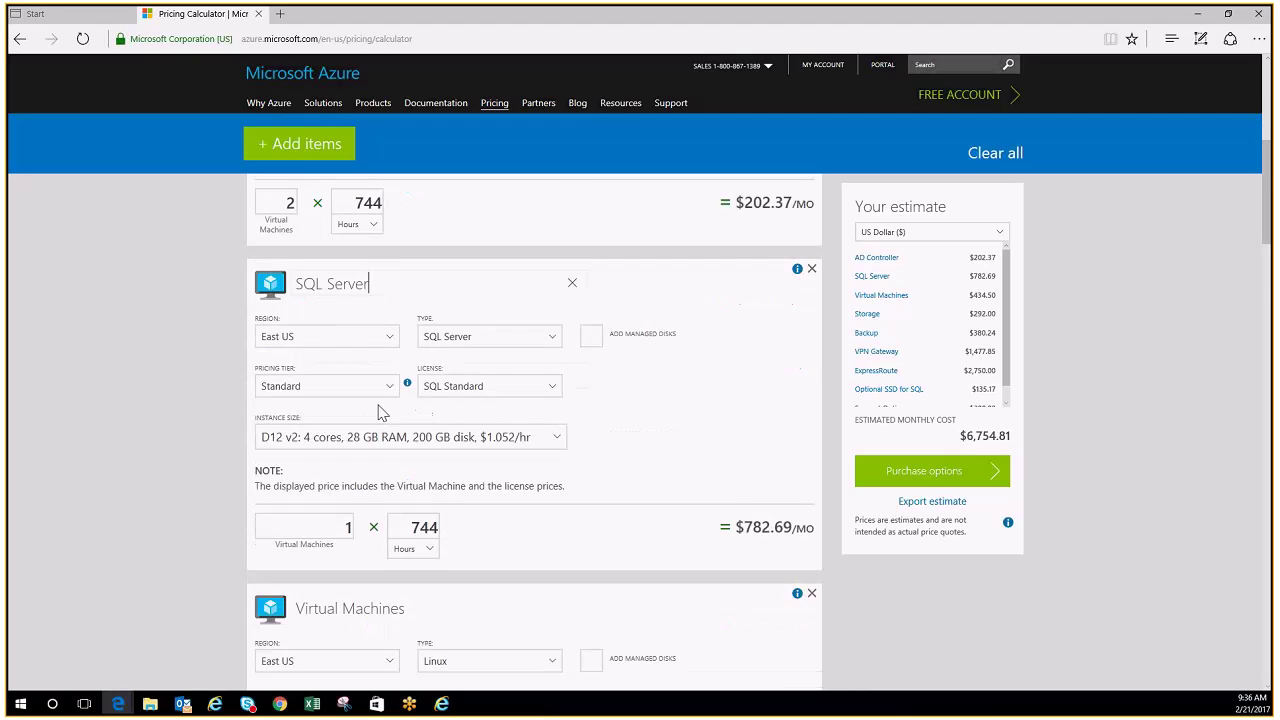
click(370, 325)
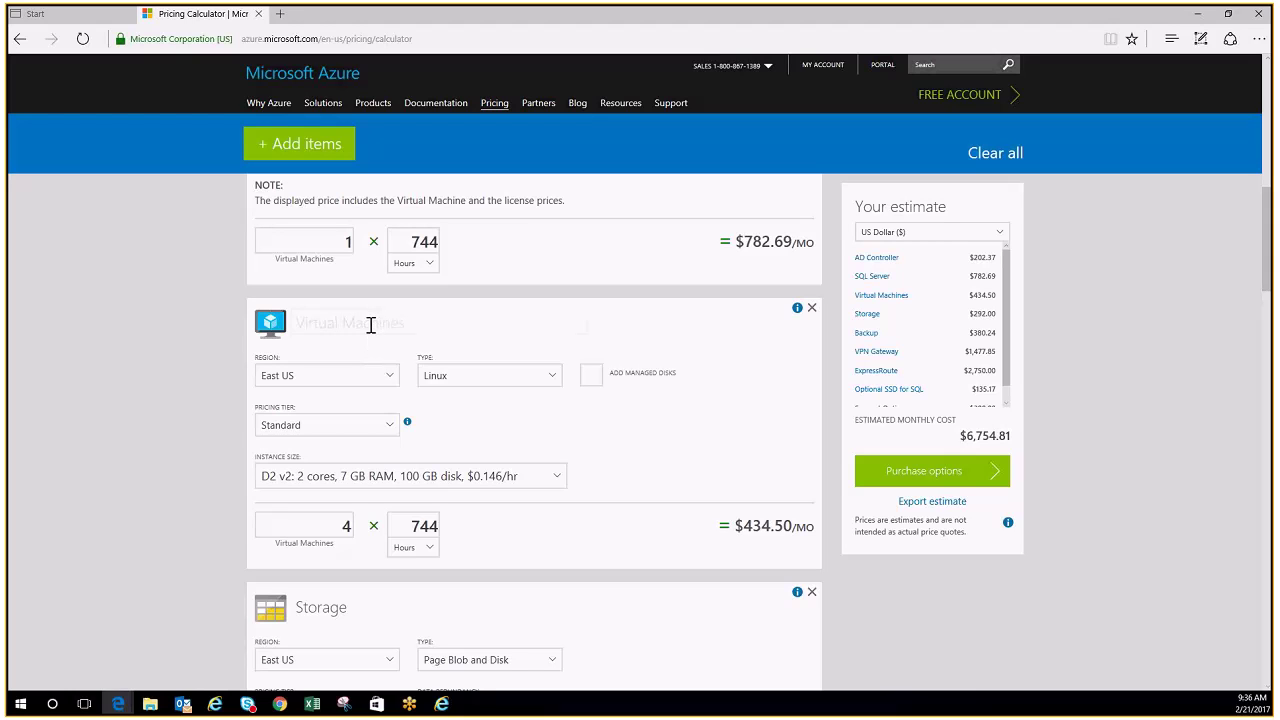
text(Le)
key(BackSpace)
text(inux Servers)
Export the estimate and save it in the Quotes folder as "Green ExportedEstimate.xlsx"
scroll(675, 417, down, 2)
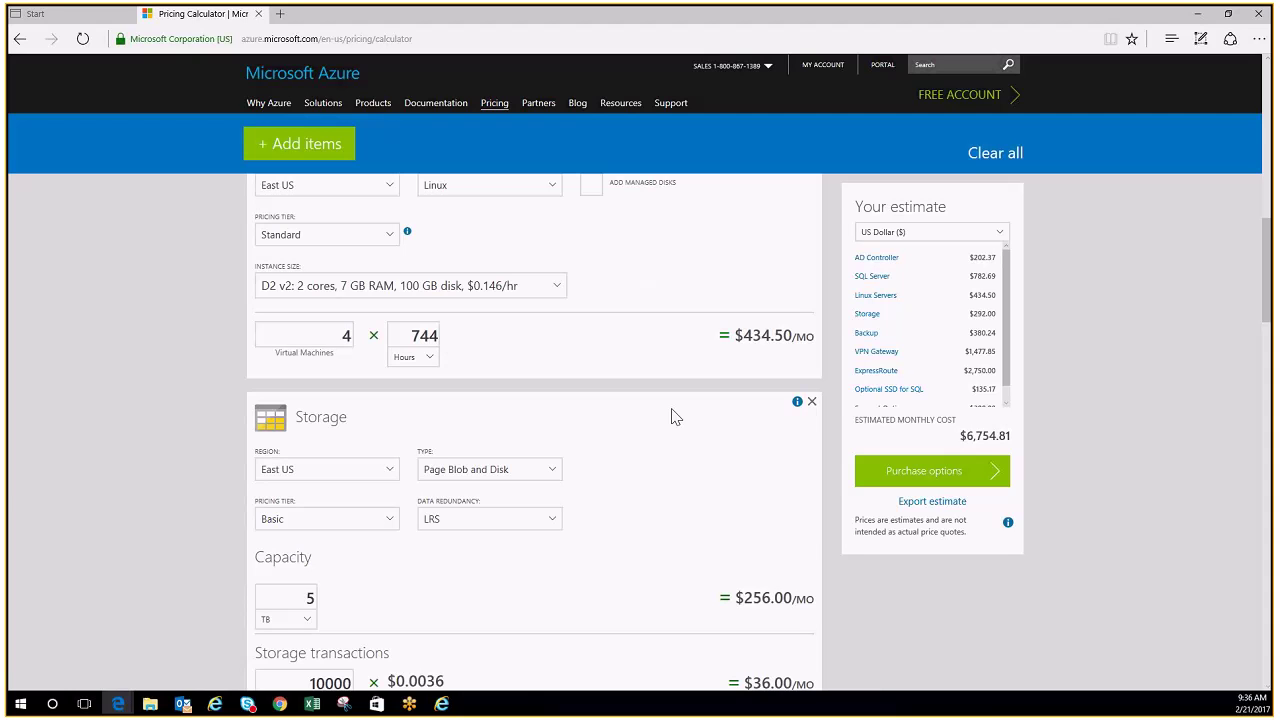
scroll(675, 417, down, 2)
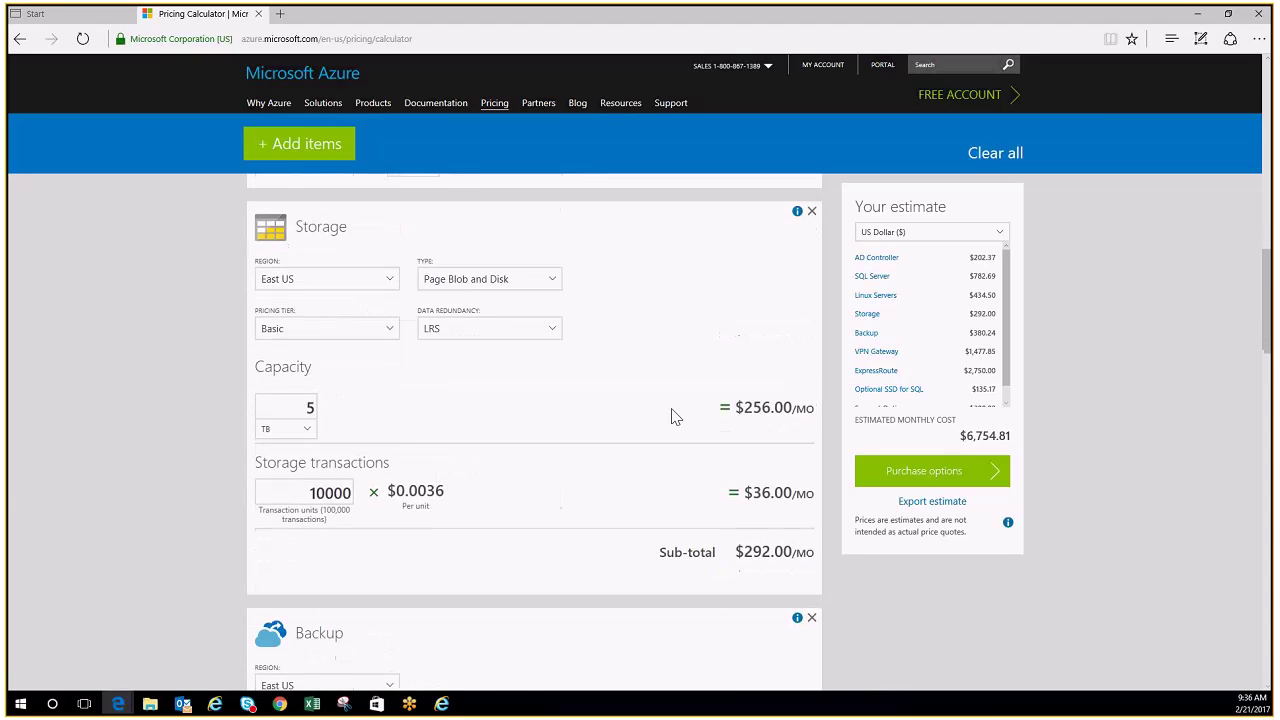
scroll(673, 395, up, 10)
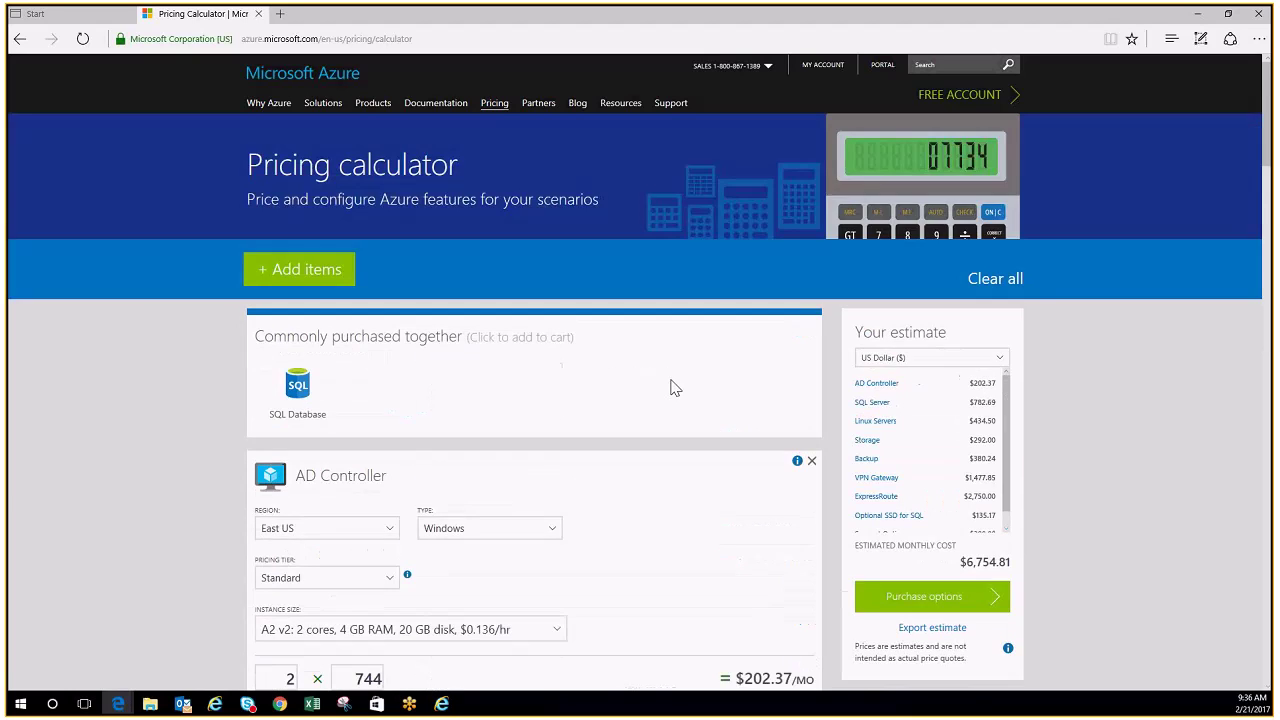
scroll(1180, 428, down, 1)
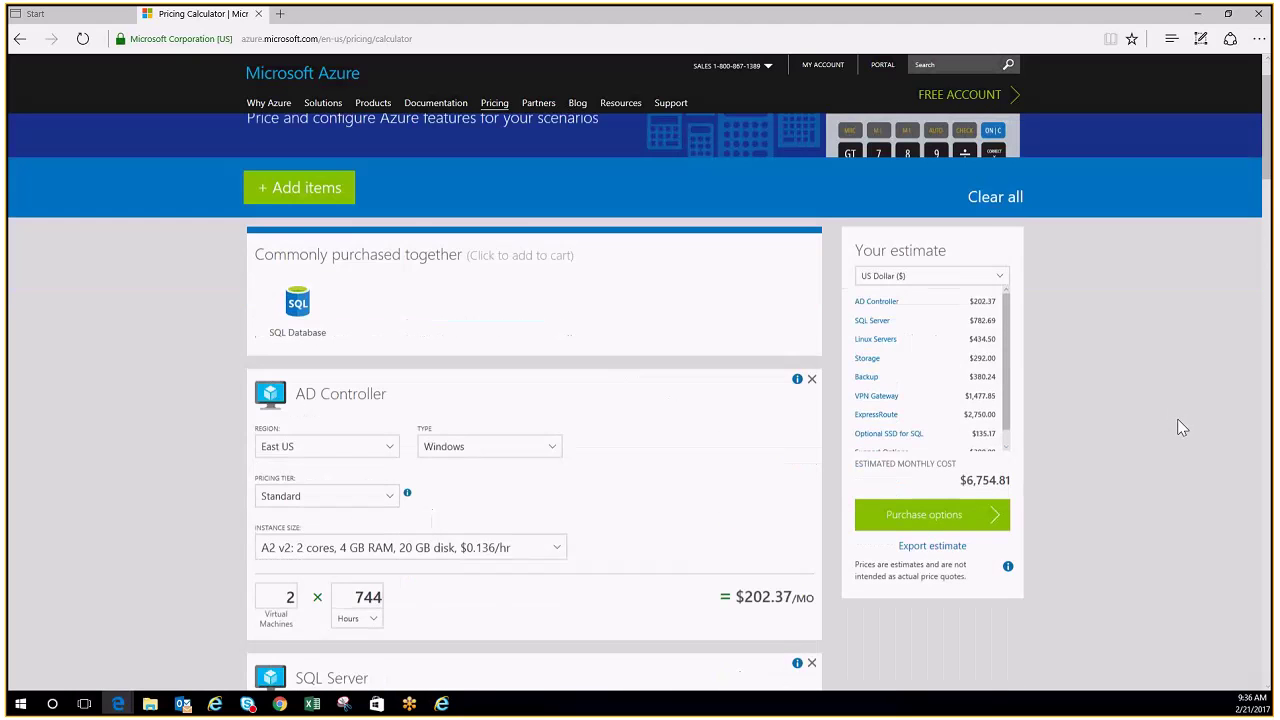
click(937, 538)
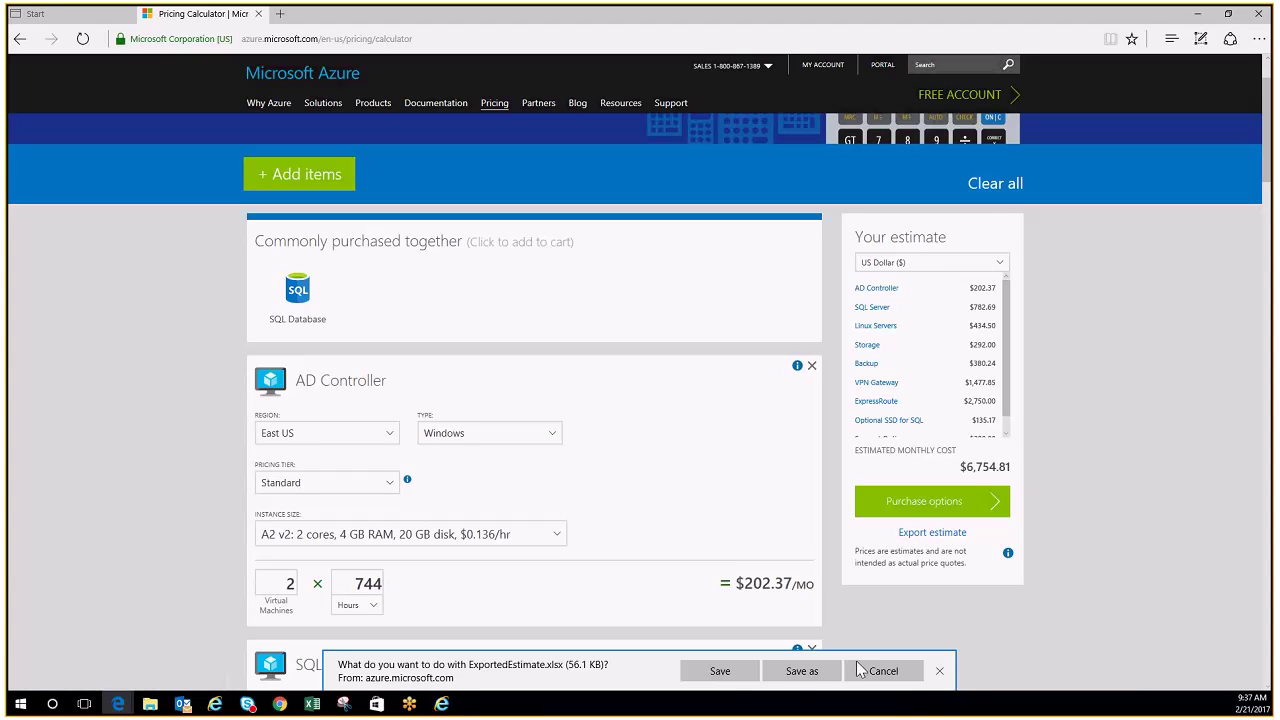
click(801, 671)
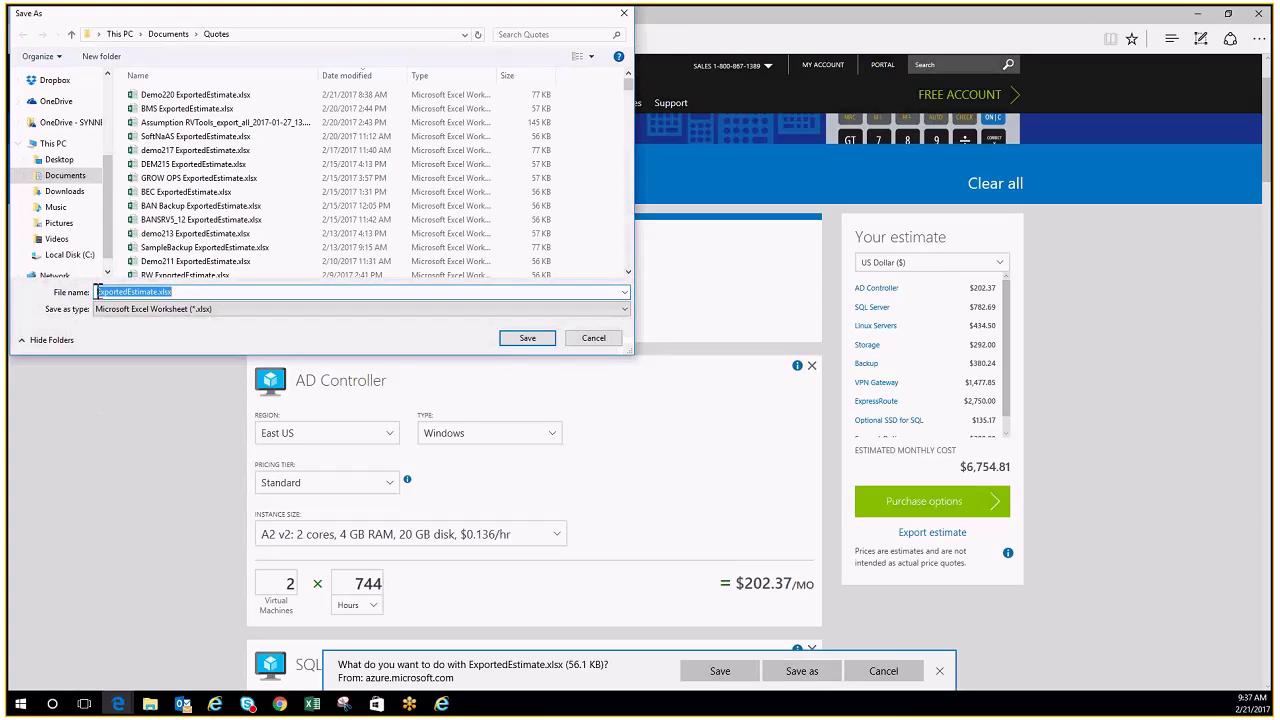
click(97, 291)
text(Green)
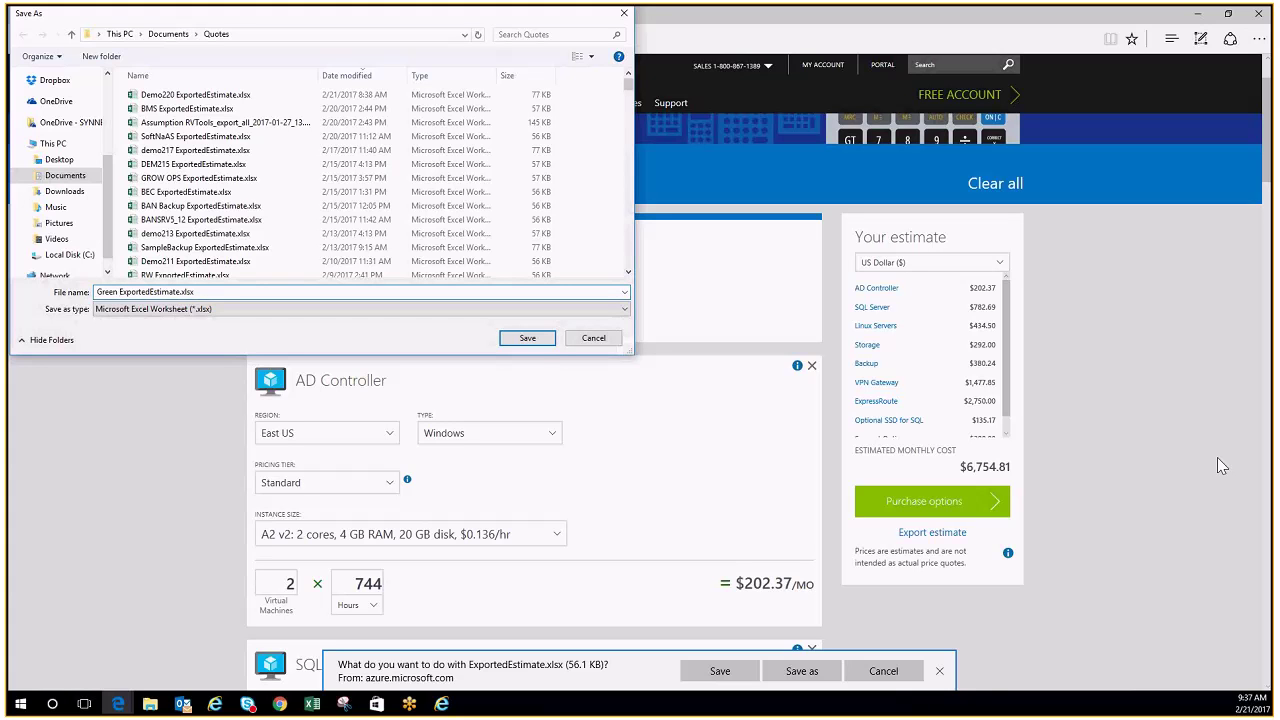
click(535, 341)
Open the exported estimate workbook in Excel to review its line items and totals, and return to the pricing calculator
click(718, 674)
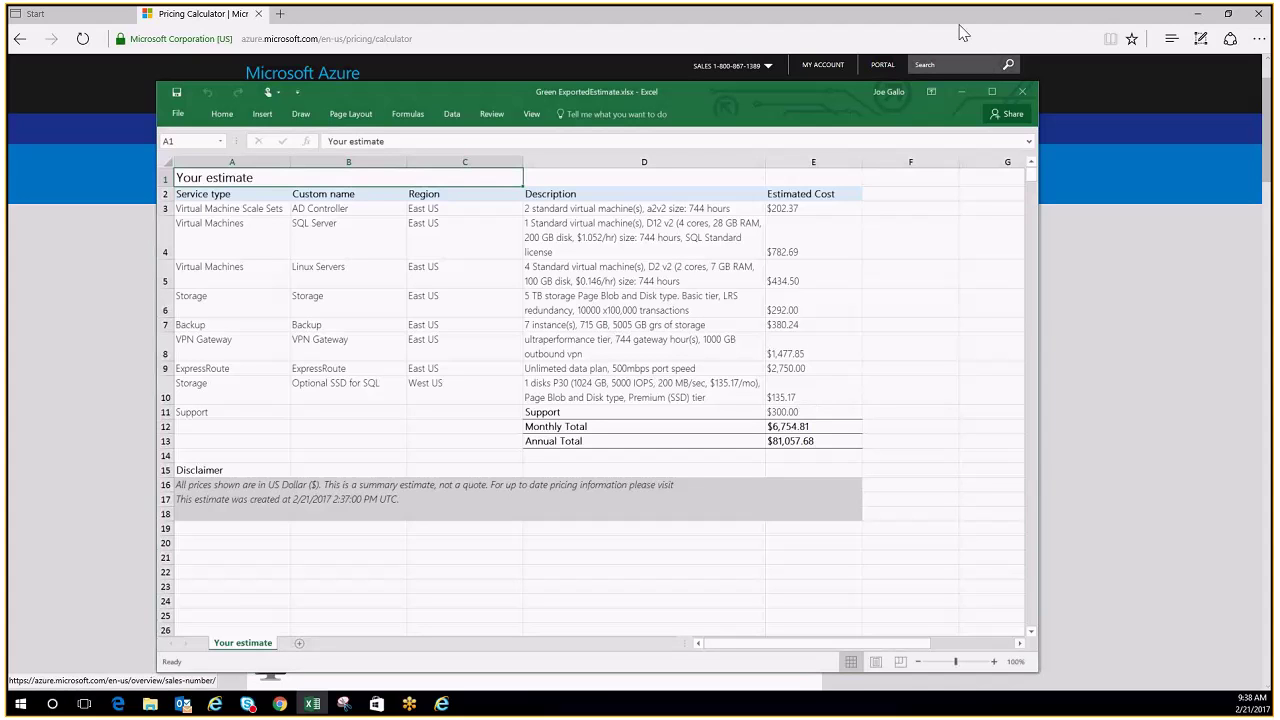
click(960, 93)
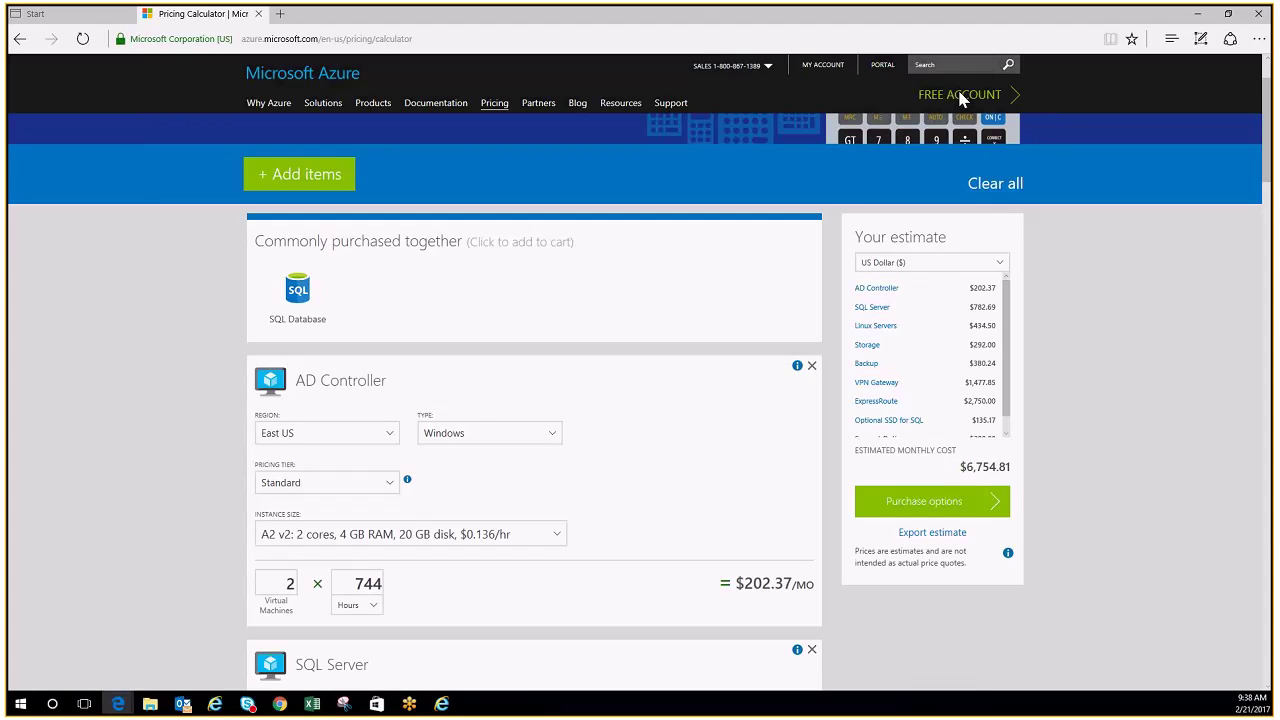
mouse_move(523, 22)
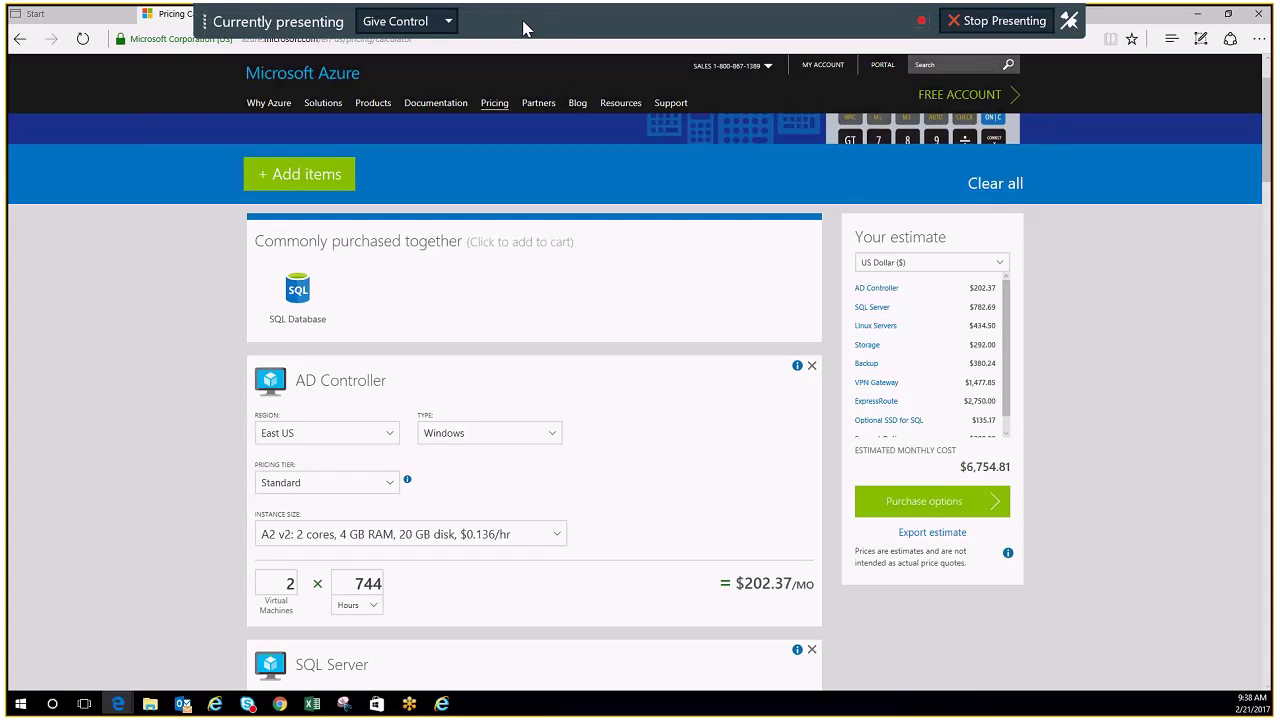